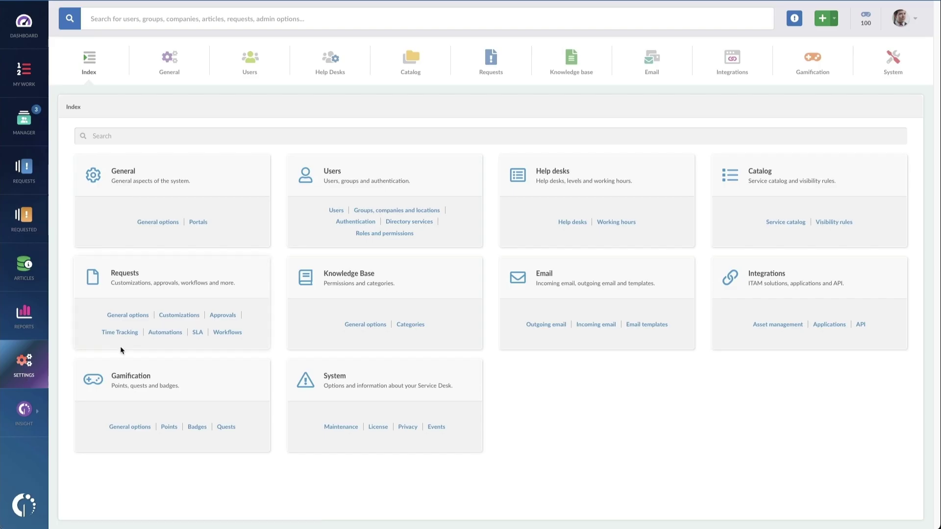
Step: Create a new request workflow and move its End node farther from Start, diagonally down to the right on the canvas
{"action": "left_click", "coordinate": [231, 333]}
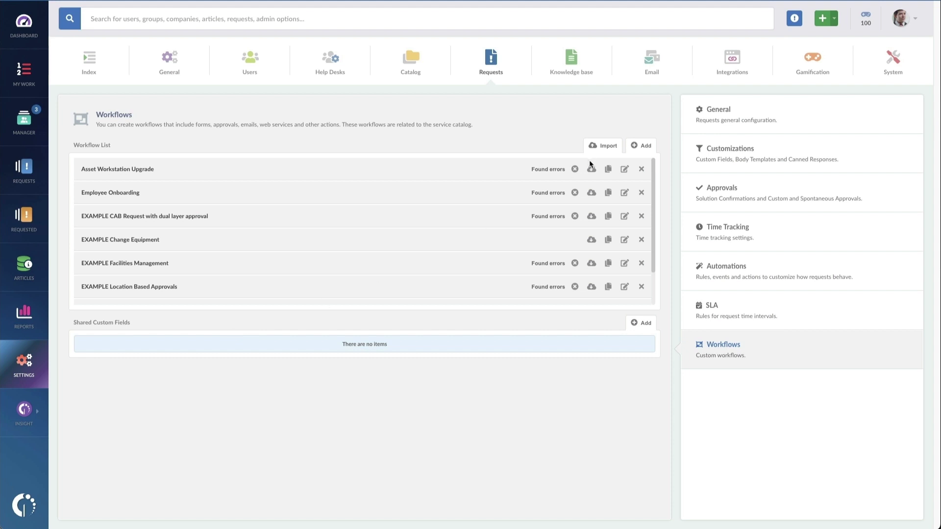
{"action": "left_click", "coordinate": [646, 154]}
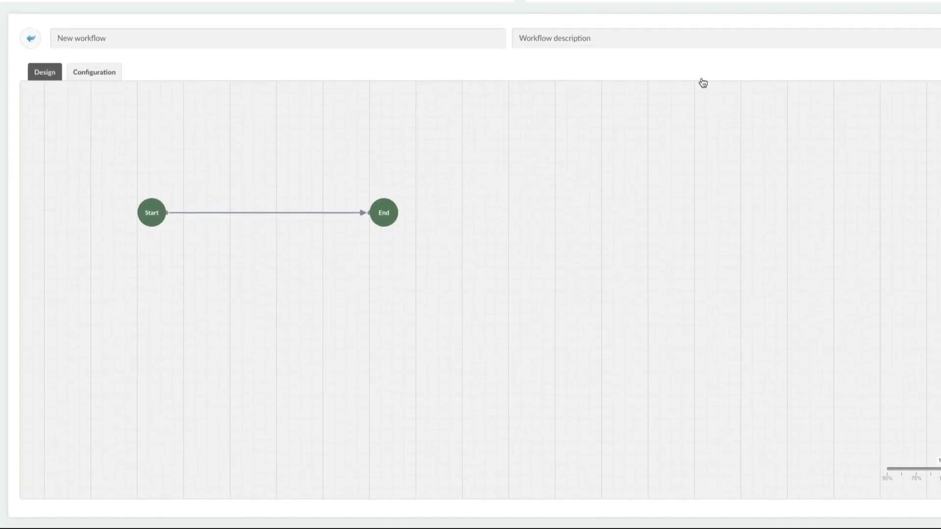
{"action": "left_click_drag", "start_coordinate": [383, 212], "coordinate": [604, 360]}
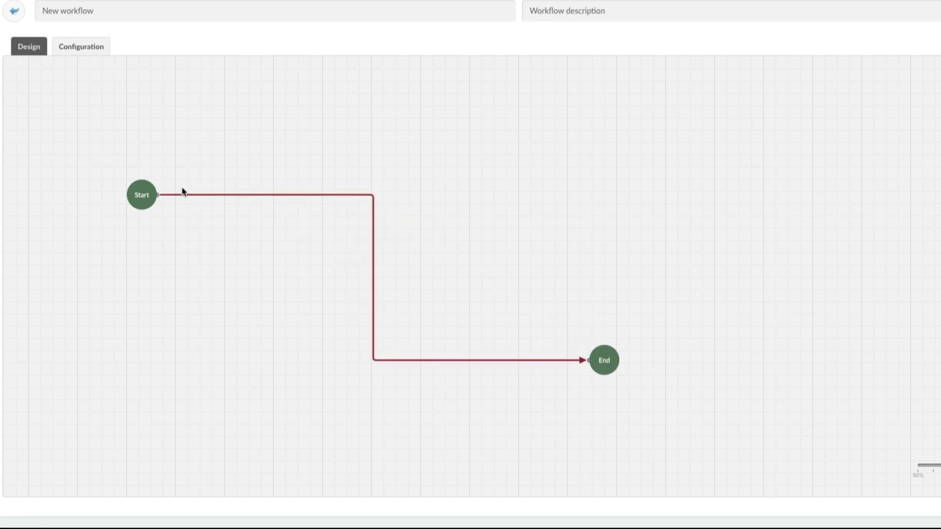
Step: Open the Start node's initial setup and name the workflow "Application Request"
{"action": "double_click", "coordinate": [146, 198]}
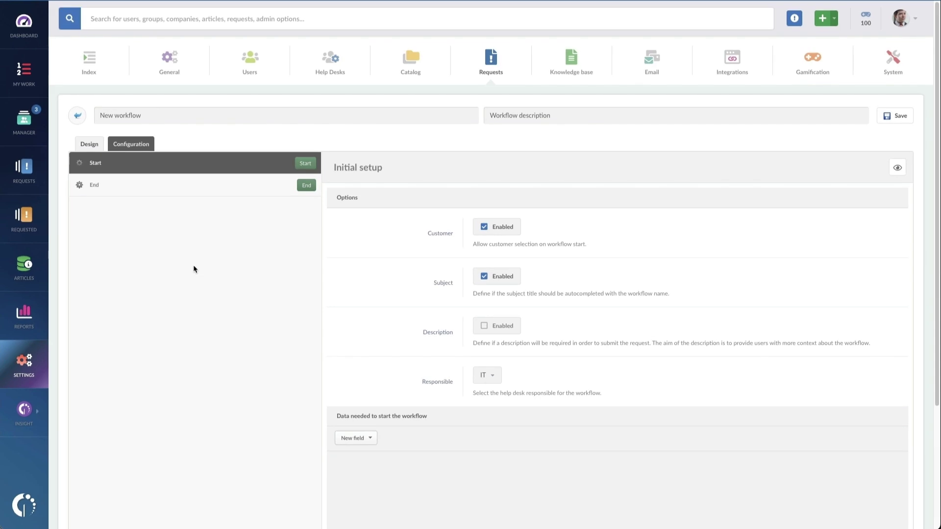
{"action": "scroll", "coordinate": [419, 320], "scroll_direction": "down", "scroll_amount": 1}
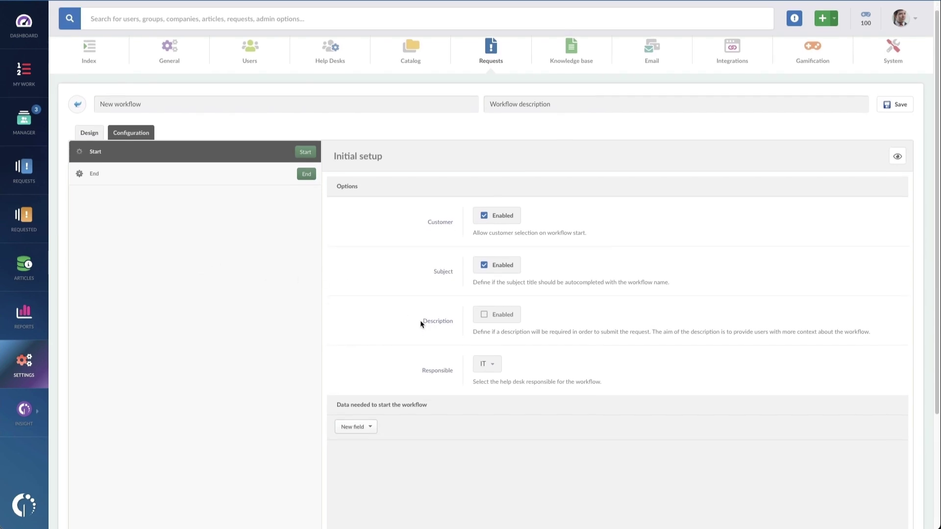
{"action": "scroll", "coordinate": [302, 216], "scroll_direction": "up", "scroll_amount": 1}
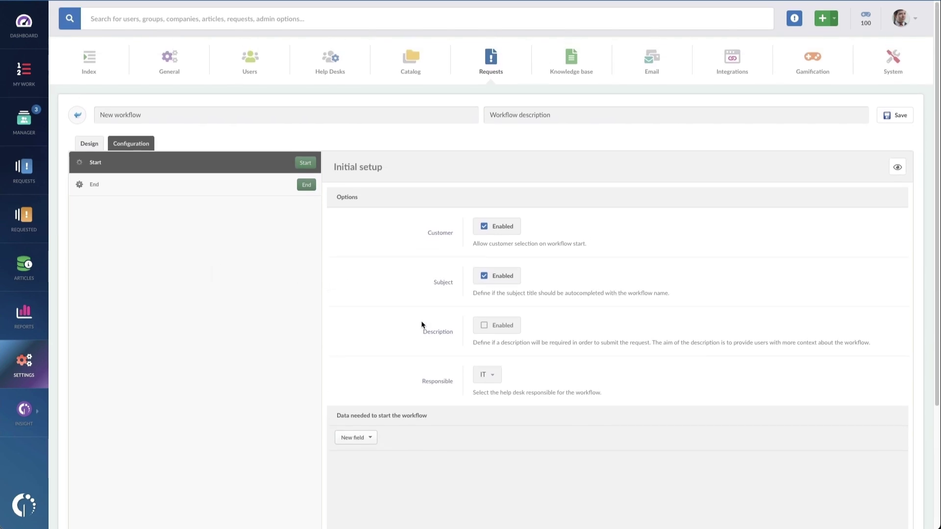
{"action": "triple_click", "coordinate": [180, 115]}
{"action": "type", "text": "Application Request"}
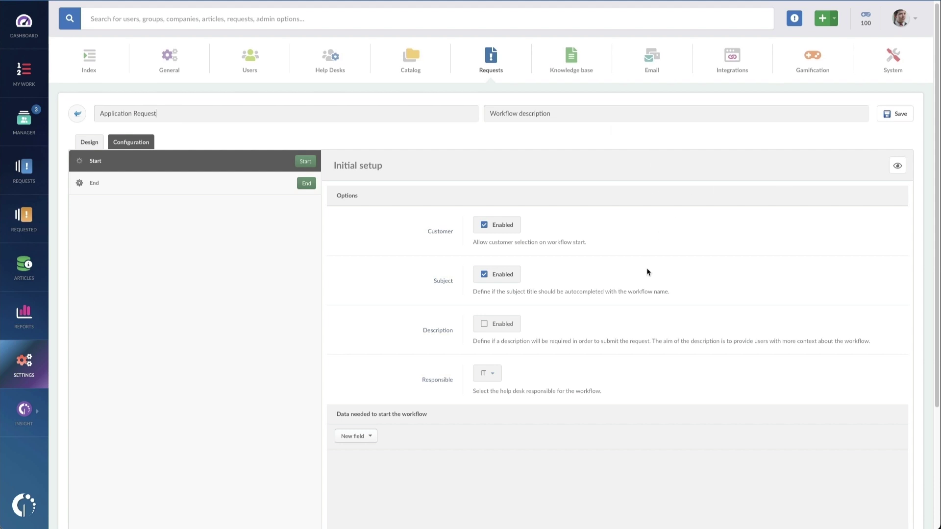
Step: Add a Users field to the data needed to start the workflow
{"action": "scroll", "coordinate": [647, 271], "scroll_direction": "down", "scroll_amount": 1}
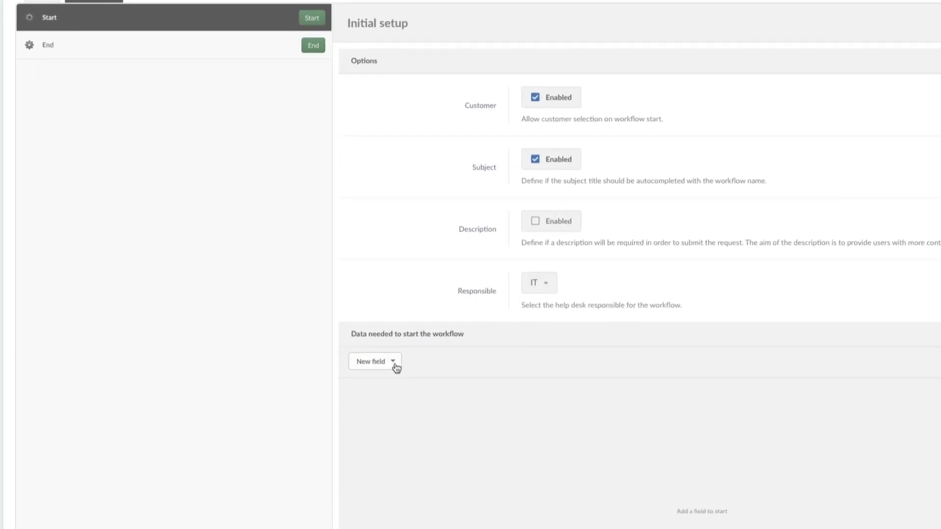
{"action": "left_click", "coordinate": [393, 363]}
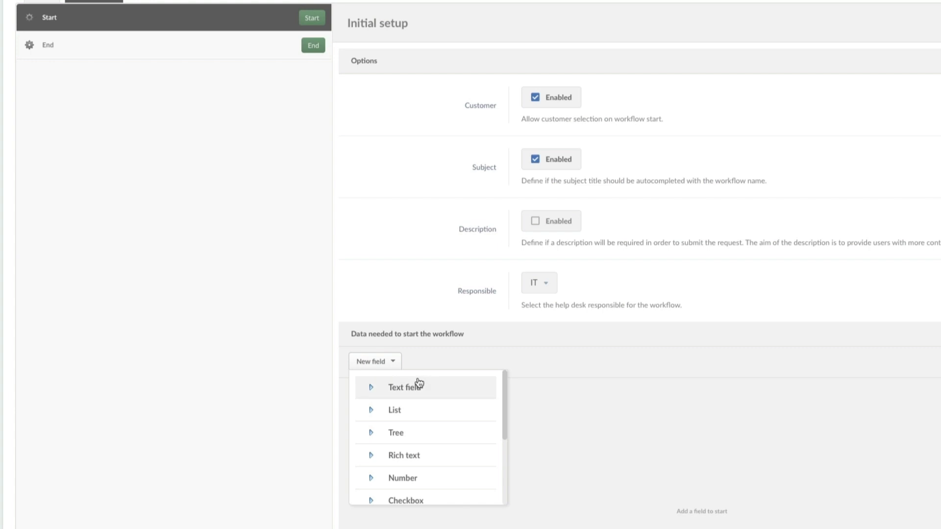
{"action": "scroll", "coordinate": [430, 422], "scroll_direction": "down", "scroll_amount": 1}
{"action": "scroll", "coordinate": [430, 422], "scroll_direction": "down", "scroll_amount": 3}
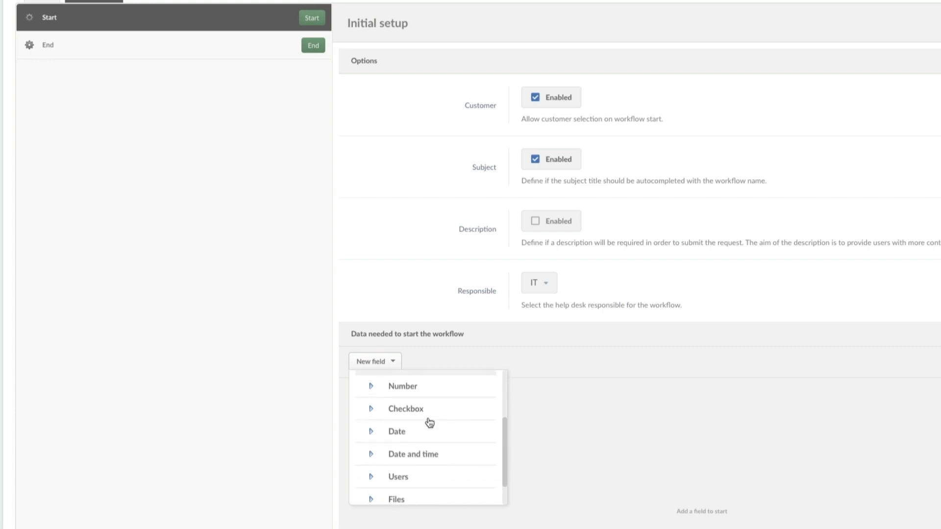
{"action": "left_click", "coordinate": [372, 448]}
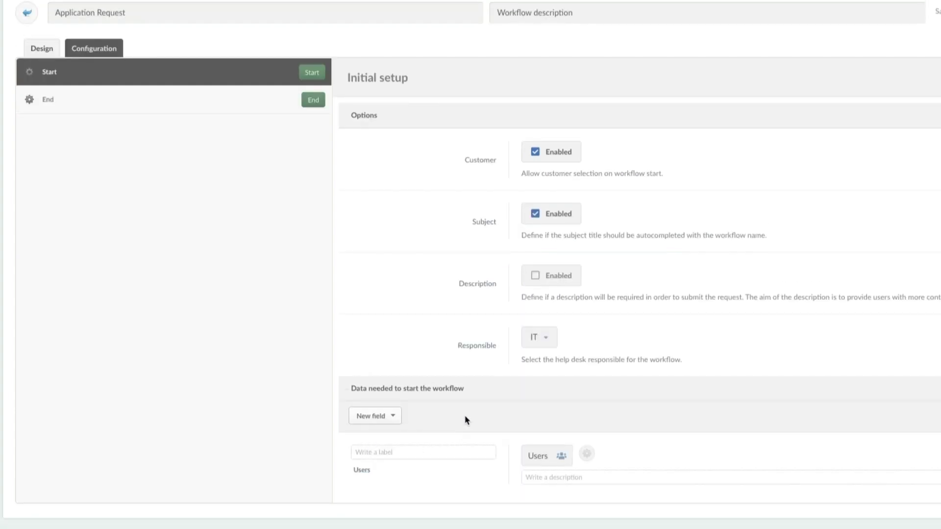
Step: Label the Users field "Requested for" and describe it as "Please select the person who needs the application installed"
{"action": "left_click", "coordinate": [450, 454]}
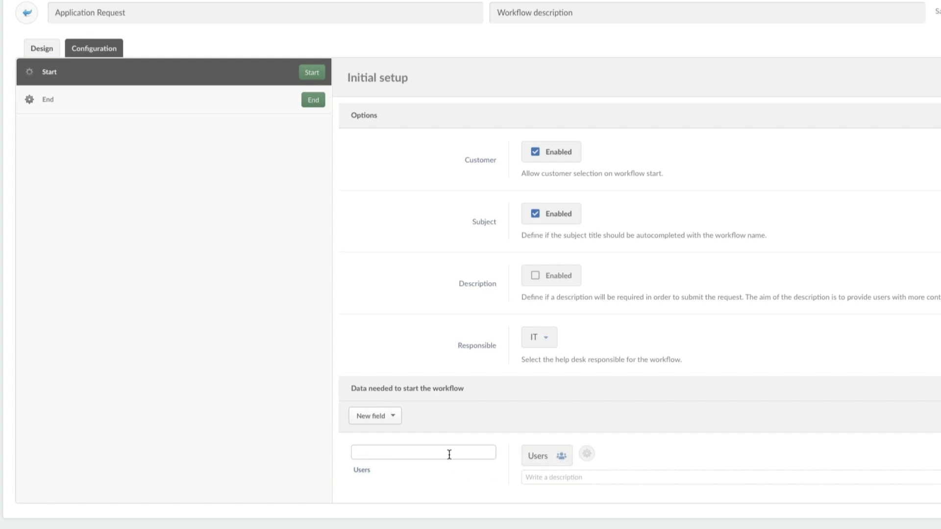
{"action": "type", "text": "Requested For"}
{"action": "left_click", "coordinate": [569, 478]}
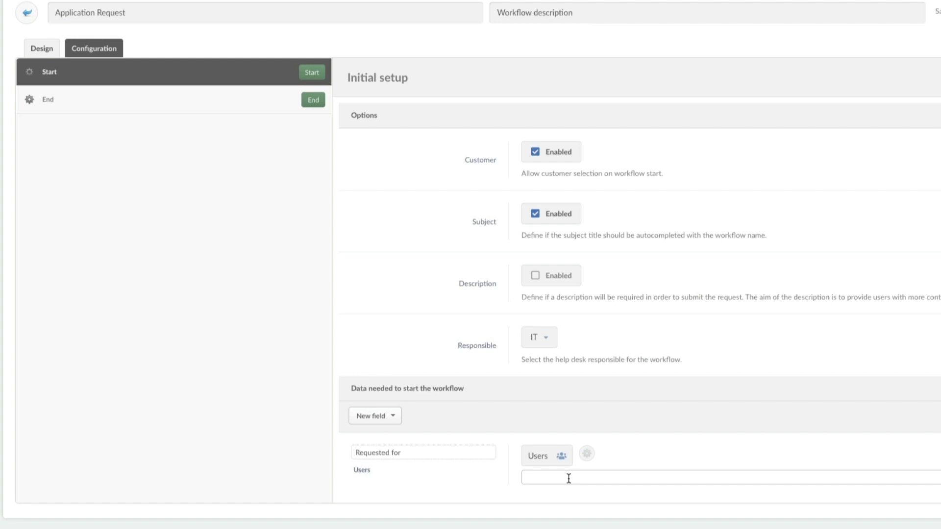
{"action": "type", "text": "Please select the person who n"}
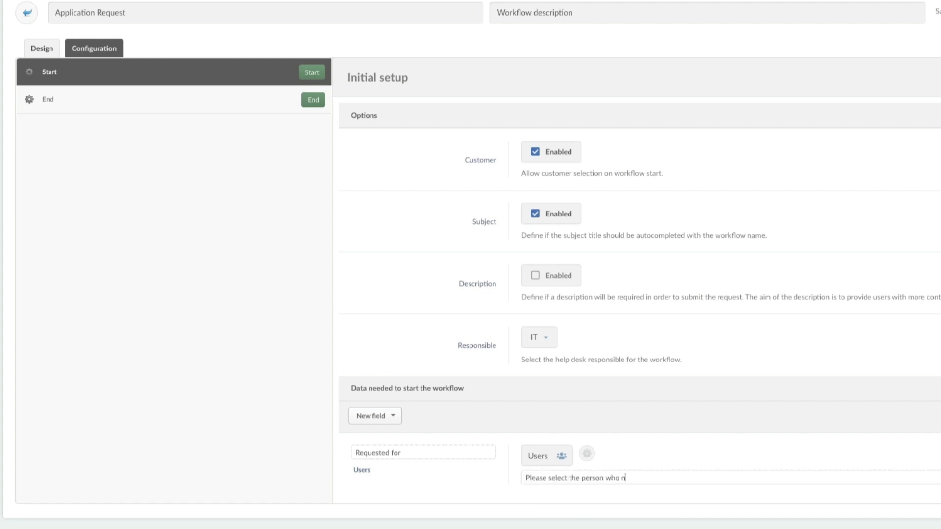
{"action": "type", "text": "eeds the application installed"}
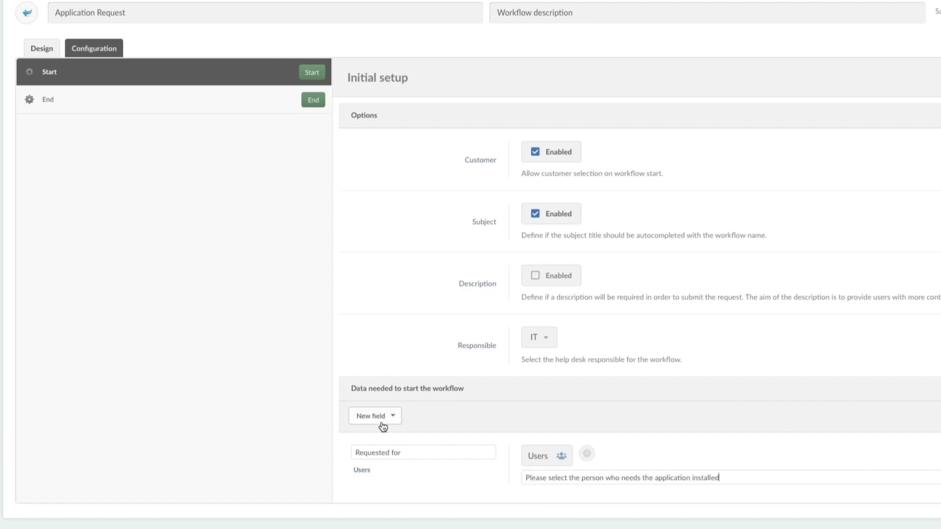
Step: Add a List field to the data needed to start the workflow
{"action": "left_click", "coordinate": [382, 423]}
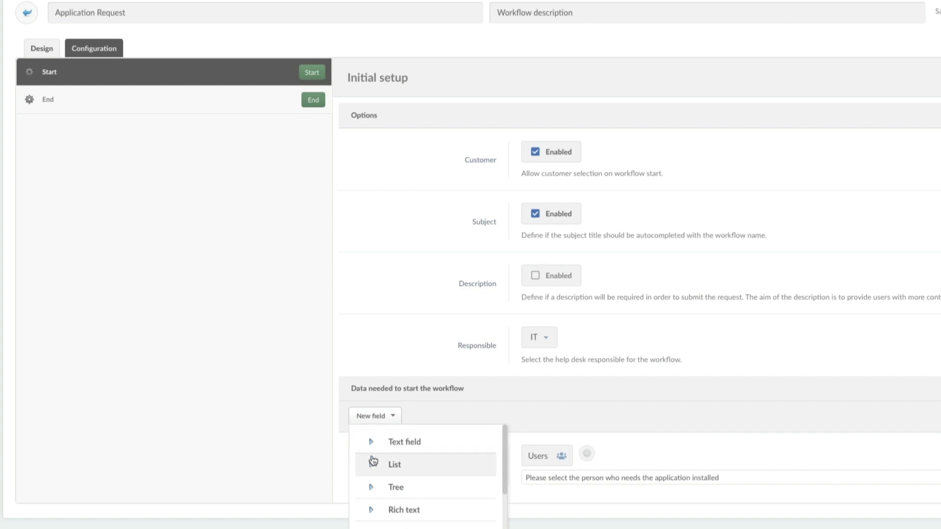
{"action": "scroll", "coordinate": [406, 468], "scroll_direction": "down", "scroll_amount": 3}
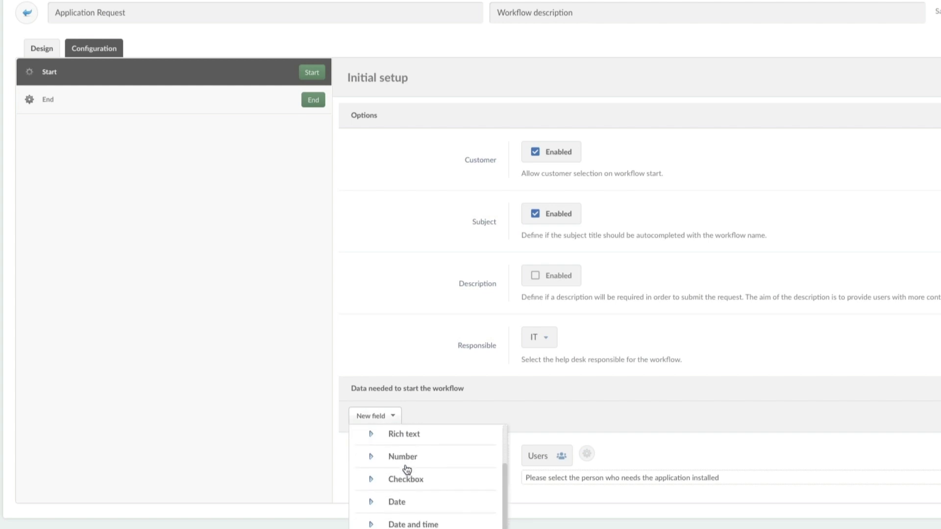
{"action": "scroll", "coordinate": [407, 469], "scroll_direction": "down", "scroll_amount": 2}
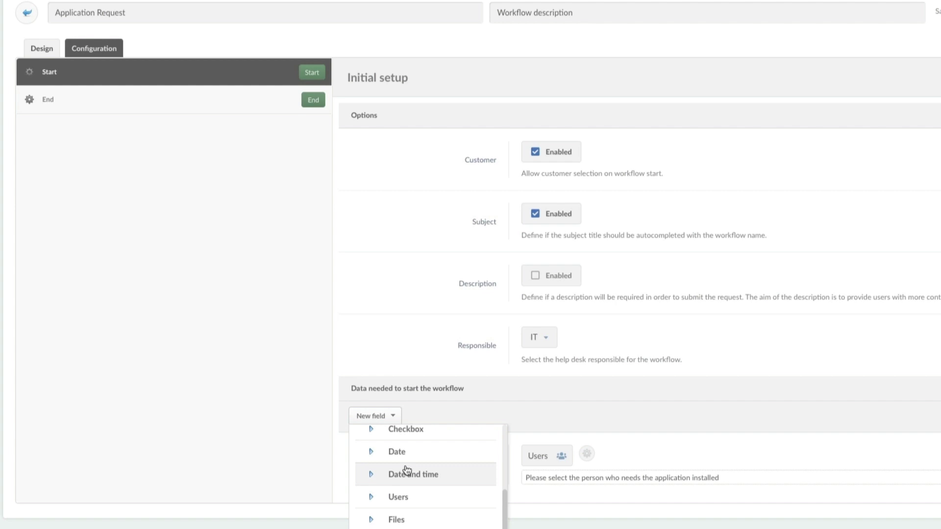
{"action": "scroll", "coordinate": [406, 469], "scroll_direction": "up", "scroll_amount": 5}
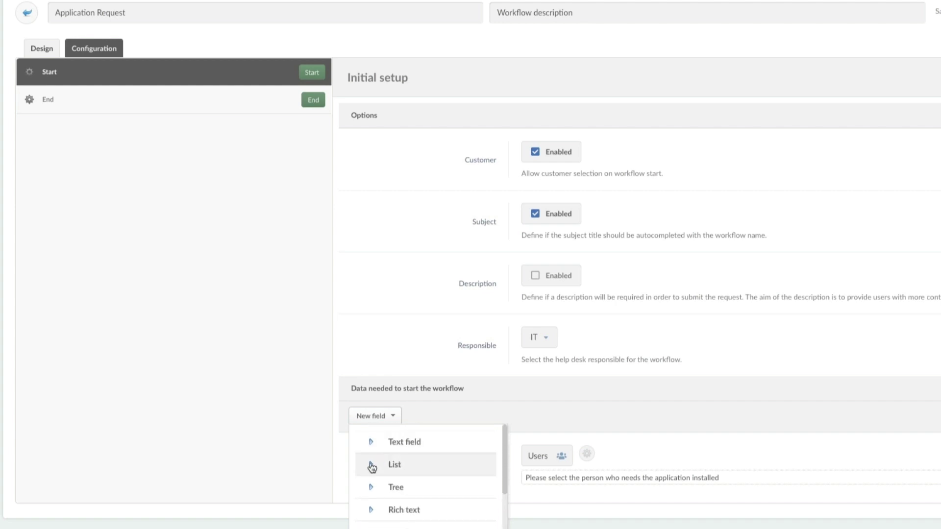
{"action": "left_click", "coordinate": [372, 467]}
{"action": "scroll", "coordinate": [524, 470], "scroll_direction": "down", "scroll_amount": 1}
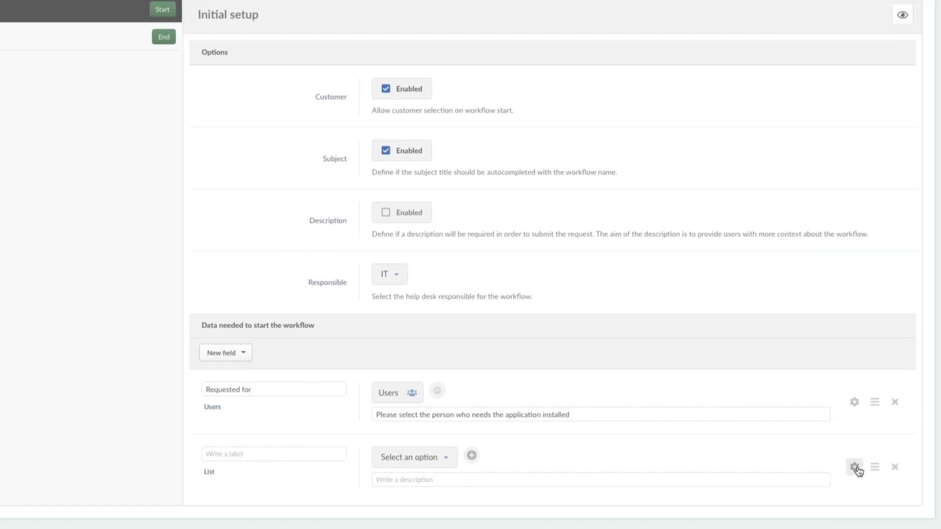
Step: Allow multiple selections in the List field, label it "Application" and describe it as "Please select the application to be installed"
{"action": "left_click", "coordinate": [855, 468]}
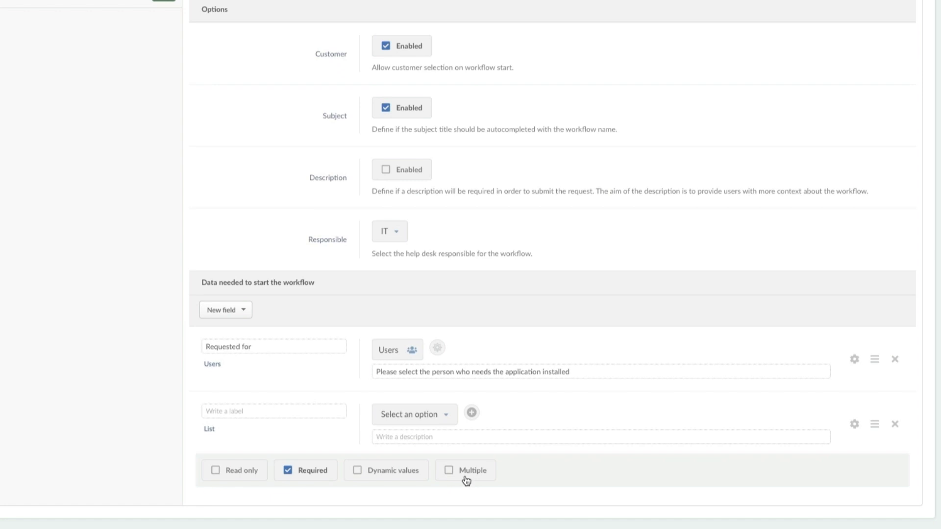
{"action": "left_click", "coordinate": [450, 515]}
{"action": "left_click", "coordinate": [252, 412]}
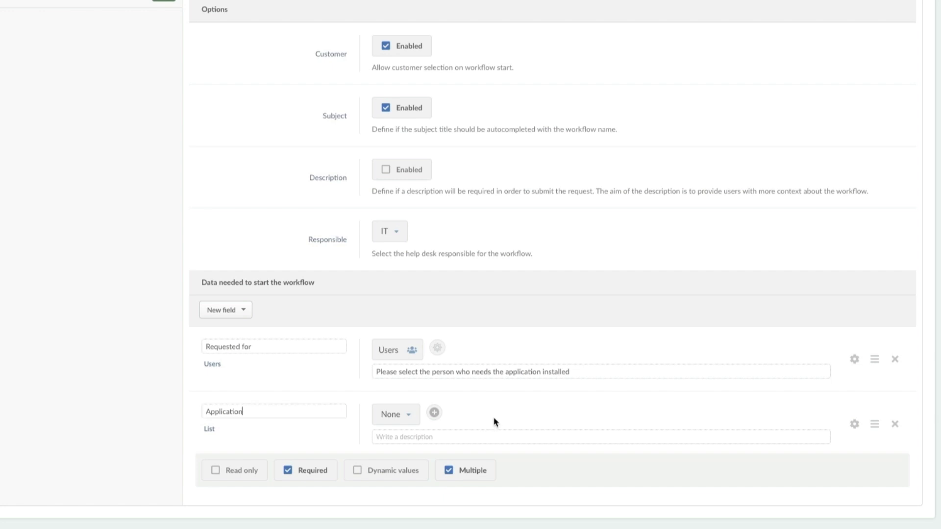
{"action": "left_click", "coordinate": [447, 436]}
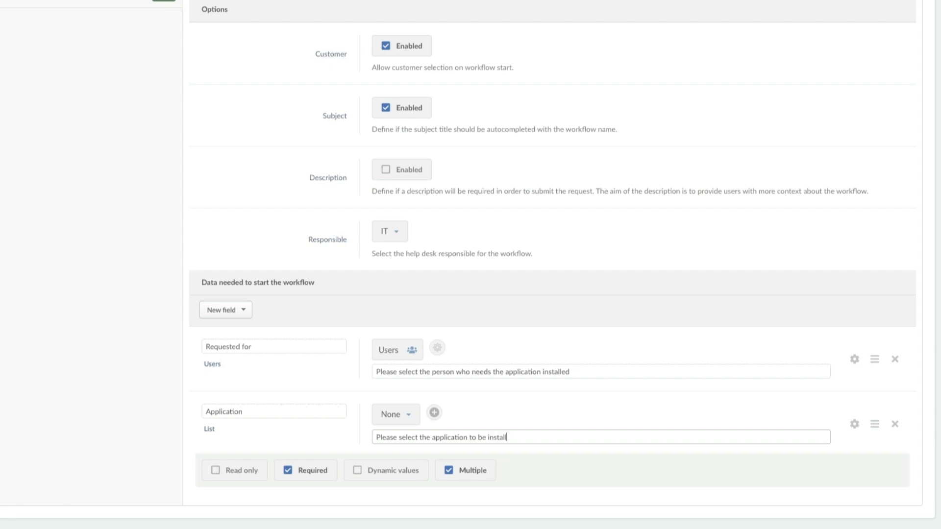
Step: Fill the Application list with manual name and key options, from Microsoft Outlook / Email through Workday, save it and check the selectable options
{"action": "left_click", "coordinate": [404, 417]}
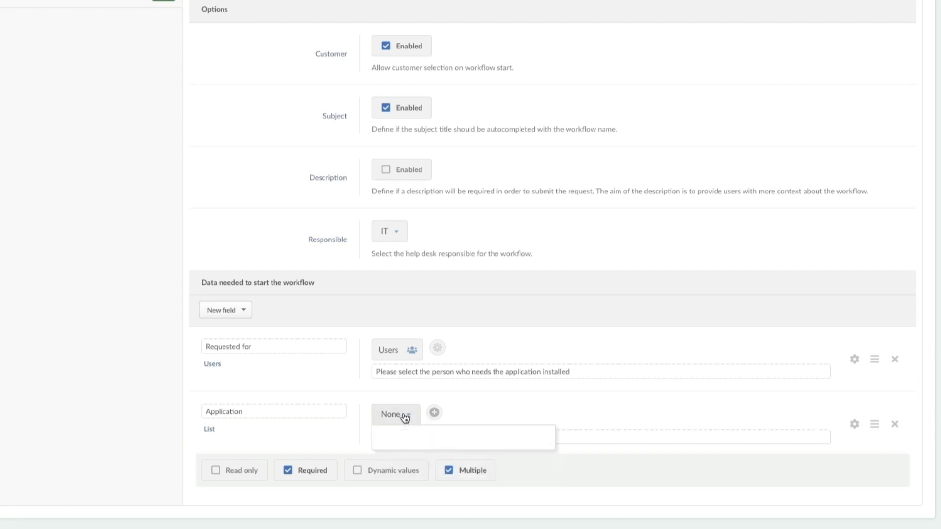
{"action": "left_click", "coordinate": [435, 413]}
{"action": "left_click", "coordinate": [215, 215]}
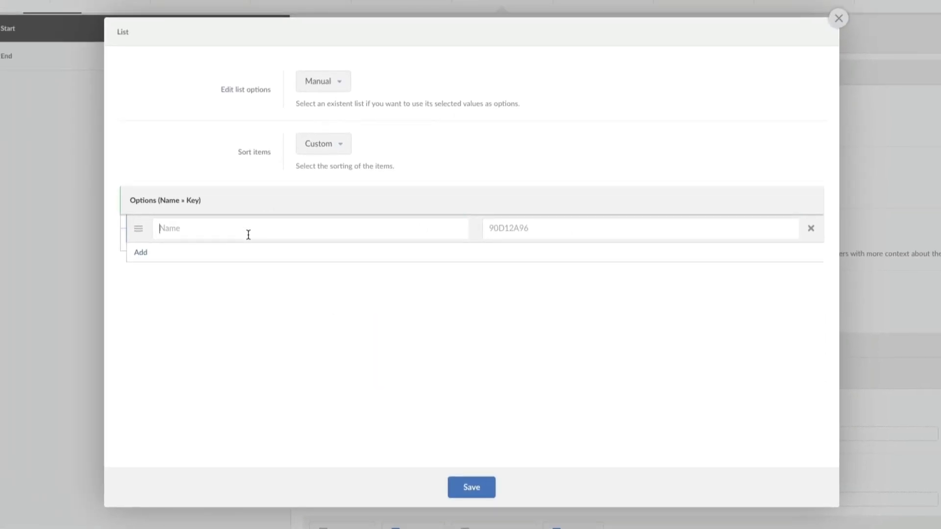
{"action": "type", "text": "M"}
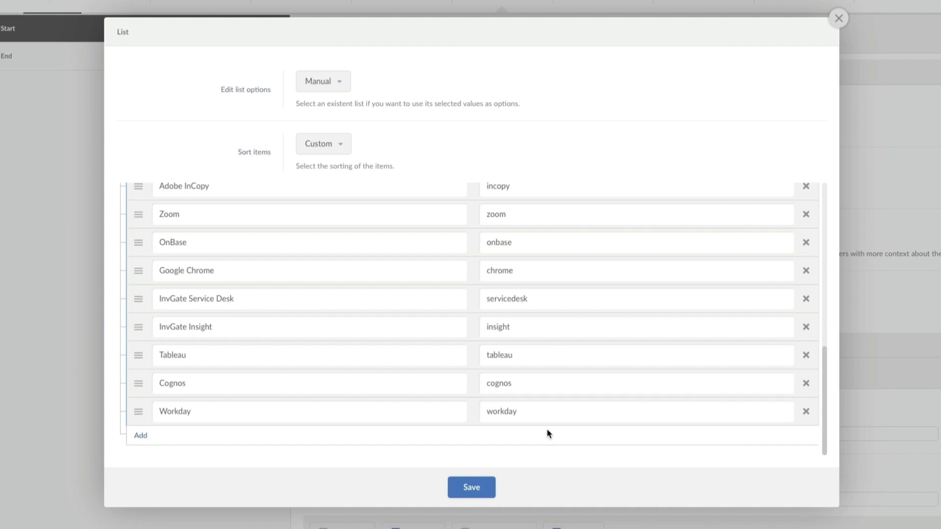
{"action": "left_click", "coordinate": [464, 488]}
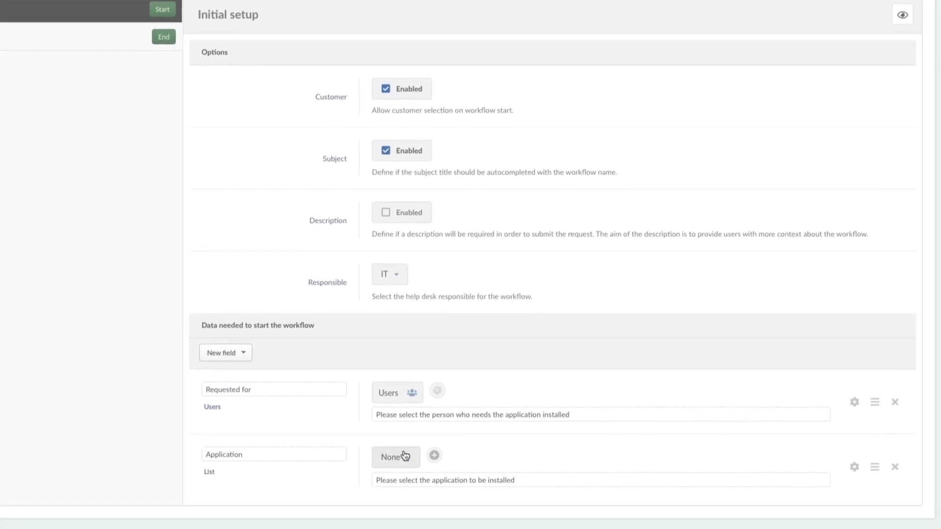
{"action": "left_click", "coordinate": [405, 456]}
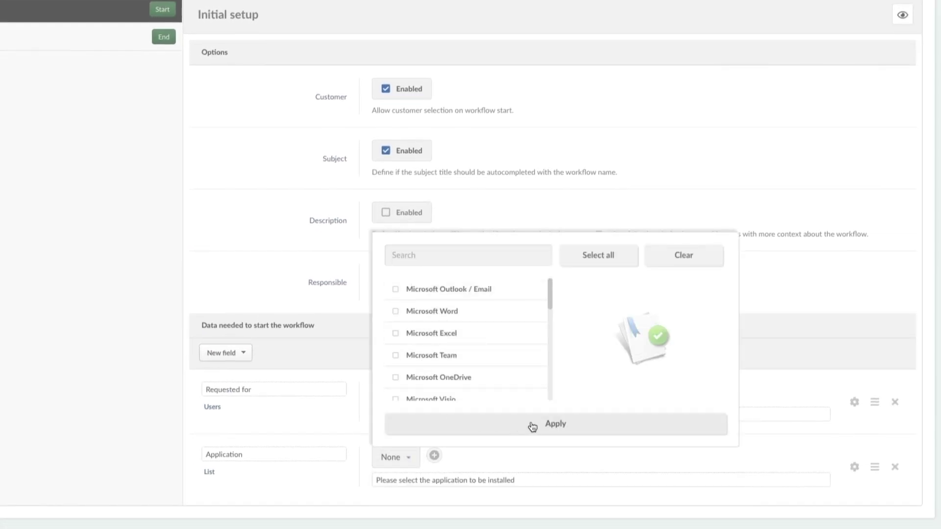
{"action": "left_click", "coordinate": [725, 158]}
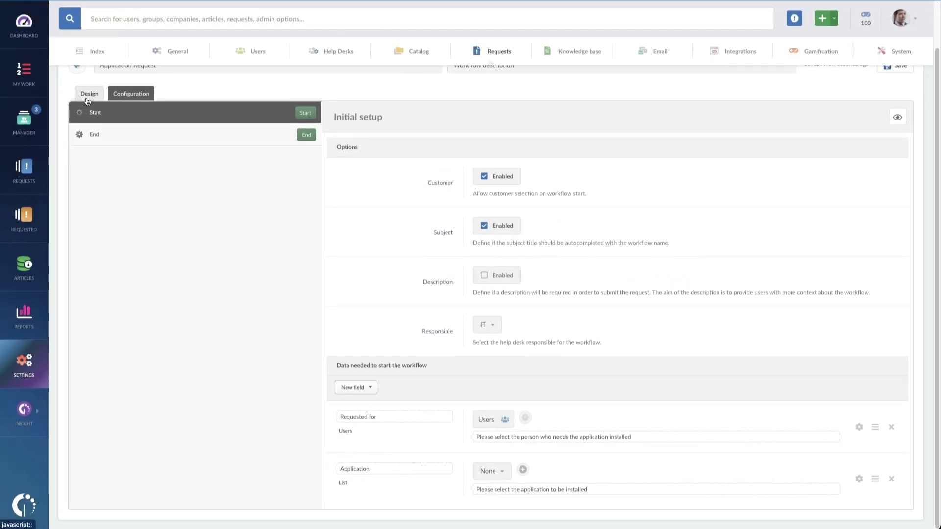
Step: Insert a new stage on the connection between Start and End in the workflow design and place it closer to Start
{"action": "left_click", "coordinate": [88, 100]}
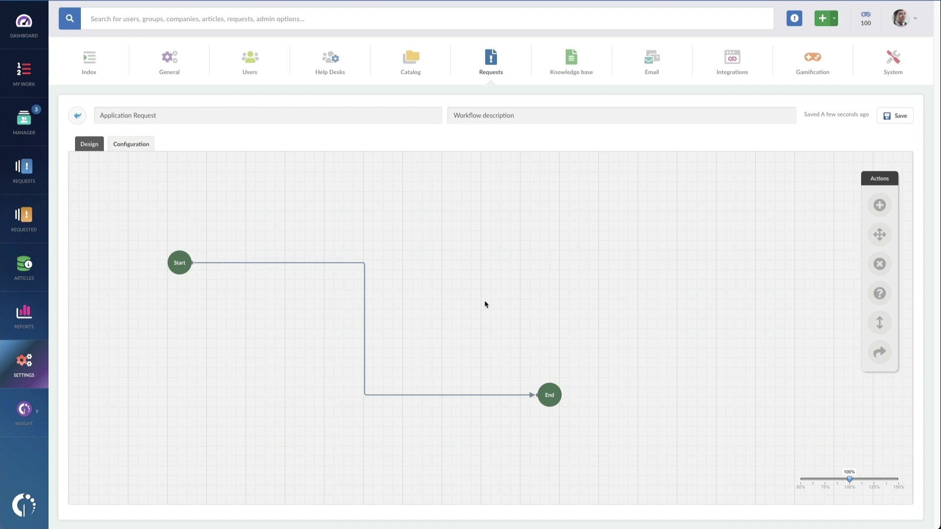
{"action": "left_click", "coordinate": [364, 344]}
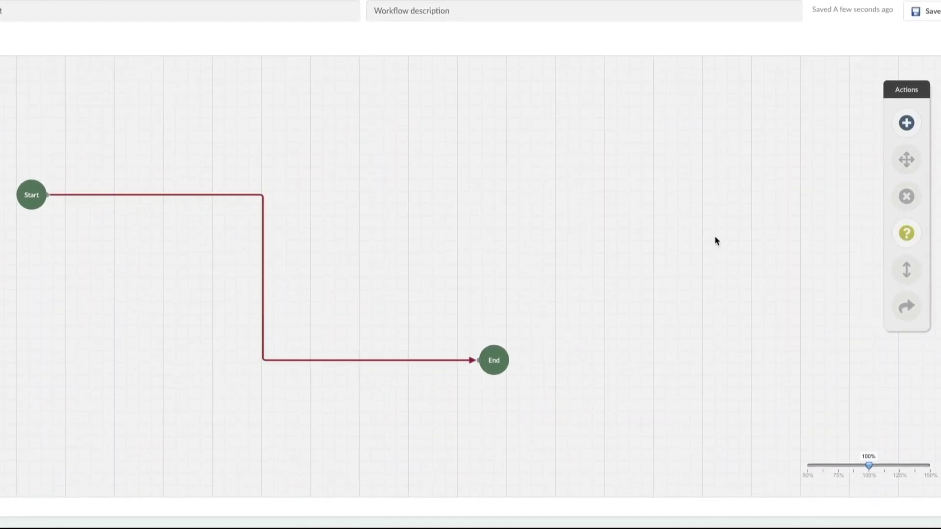
{"action": "left_click", "coordinate": [907, 125]}
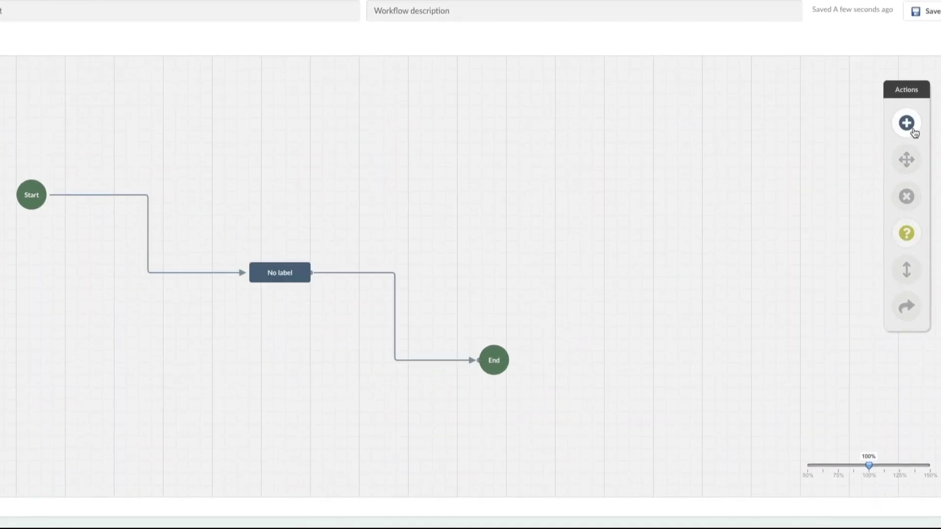
{"action": "left_click_drag", "start_coordinate": [294, 281], "coordinate": [168, 256]}
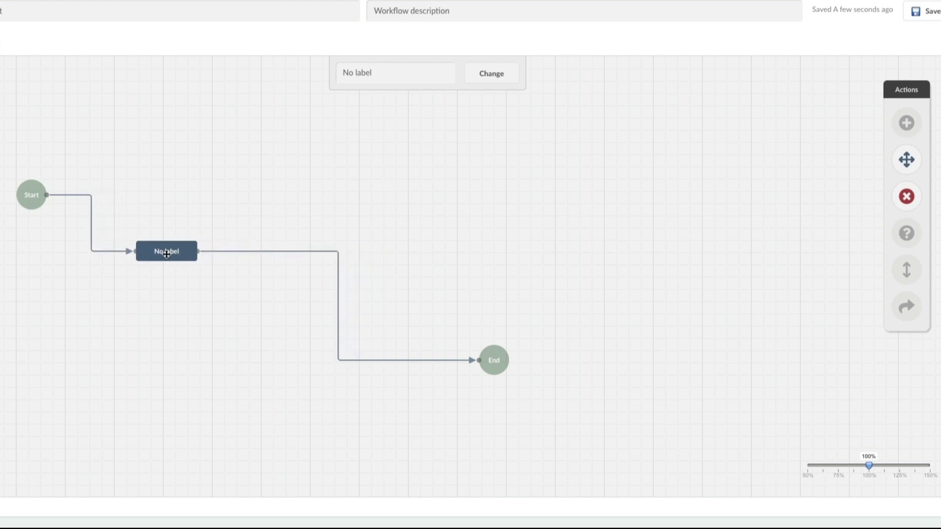
Step: Open the new unlabelled stage's configuration and make it an Approval stage
{"action": "double_click", "coordinate": [164, 251]}
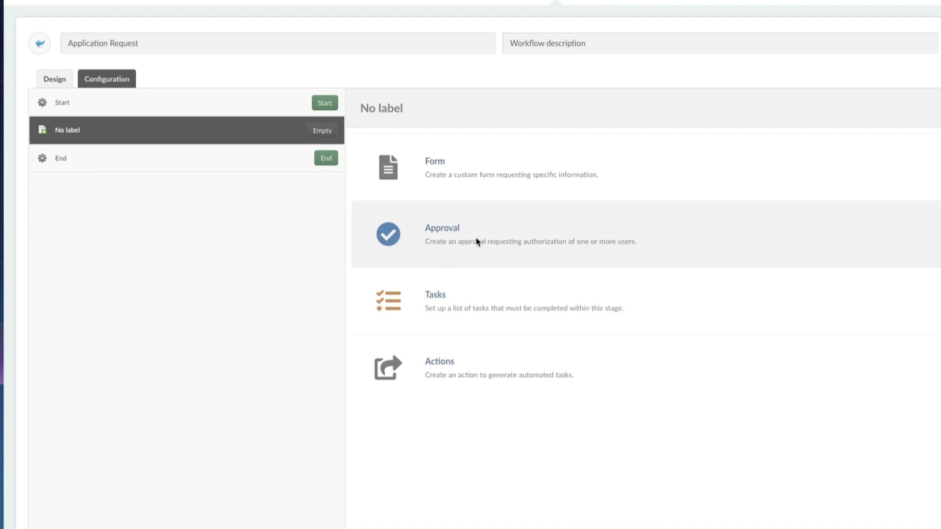
{"action": "left_click", "coordinate": [477, 241]}
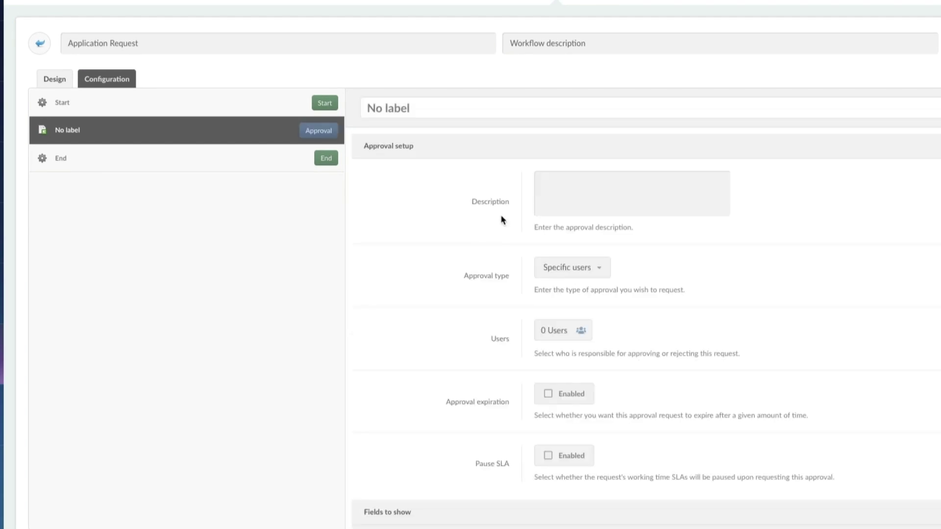
Step: Describe the approval as "Please approve the application request for your team member" and set its approval type to Customer's manager
{"action": "type", "text": "Please approve the application"}
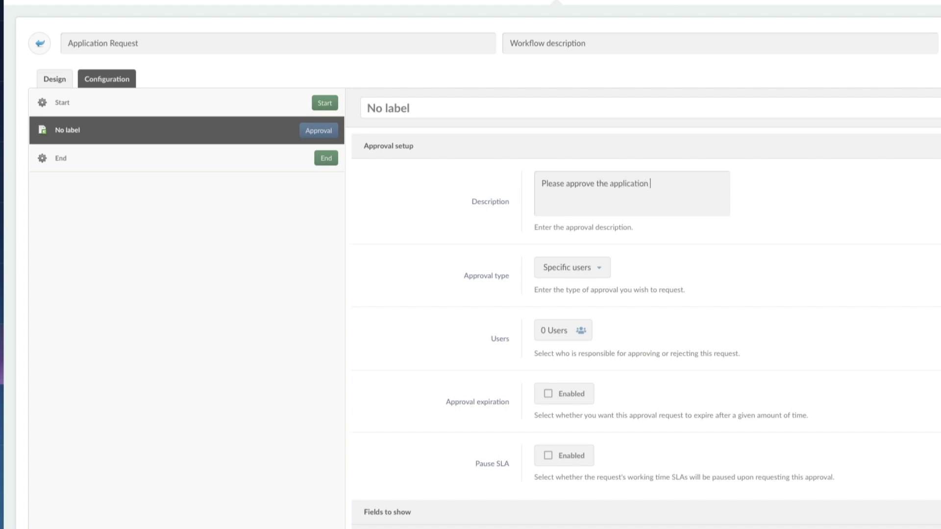
{"action": "type", "text": " request for your team member"}
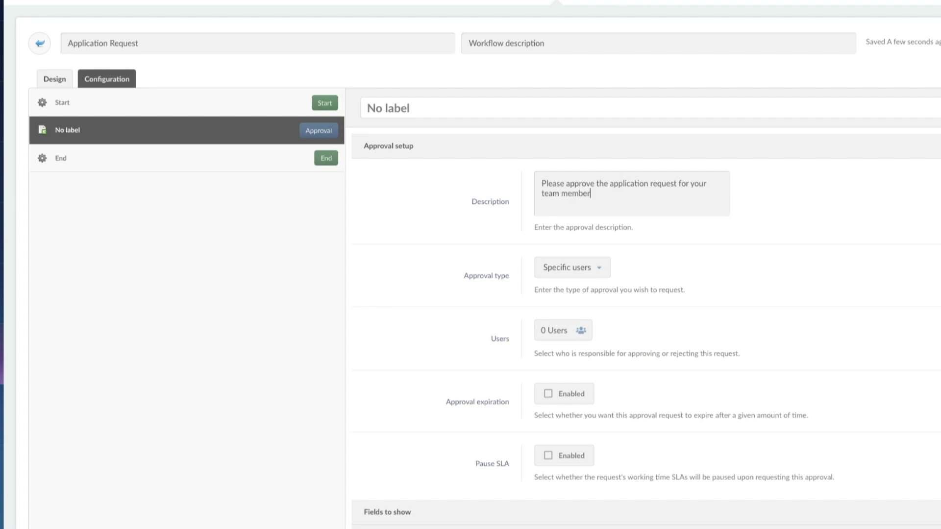
{"action": "left_click", "coordinate": [597, 267]}
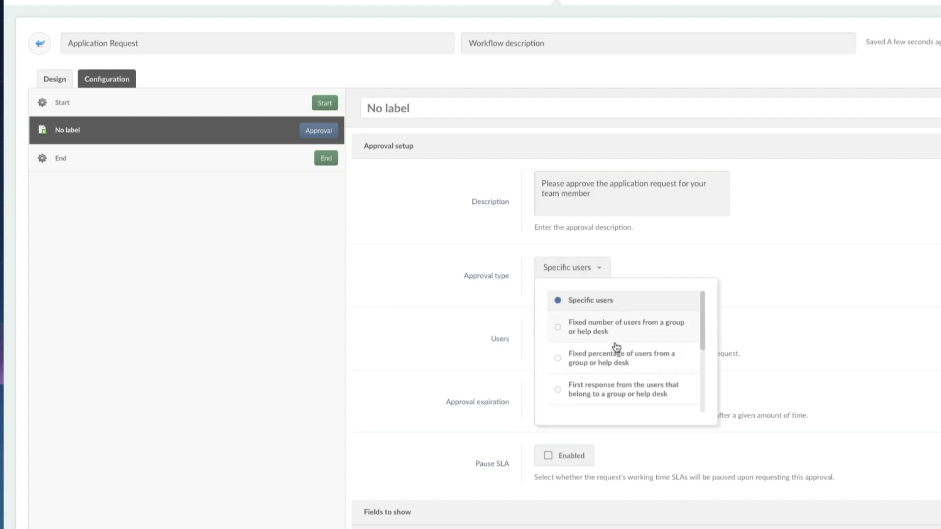
{"action": "scroll", "coordinate": [616, 347], "scroll_direction": "down", "scroll_amount": 1}
{"action": "left_click", "coordinate": [616, 379]}
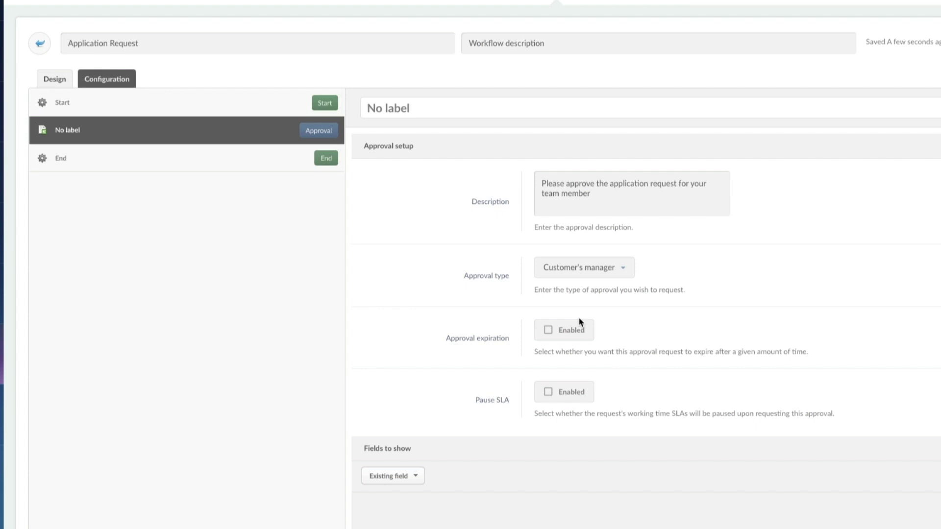
Step: Enable approval expiration counted in working hours only and set the expiration time to 2 days
{"action": "left_click", "coordinate": [549, 331]}
{"action": "scroll", "coordinate": [552, 338], "scroll_direction": "down", "scroll_amount": 1}
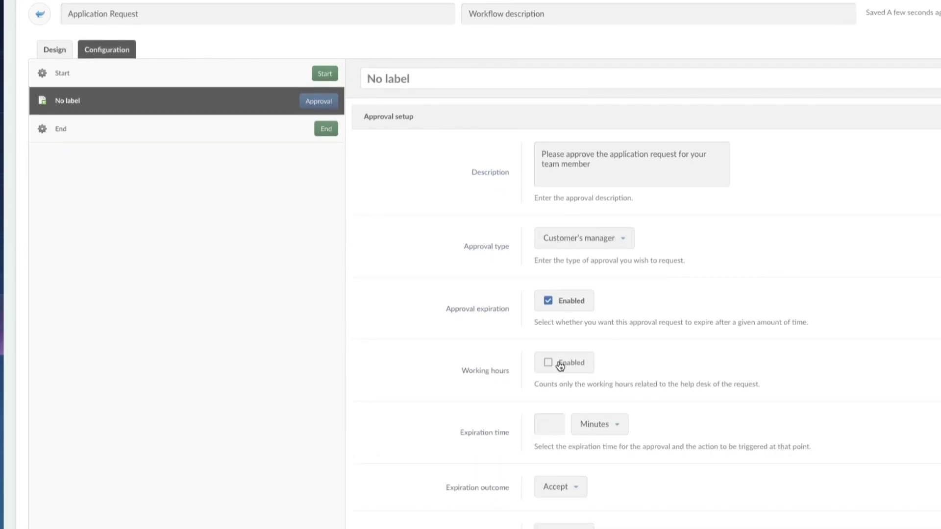
{"action": "left_click", "coordinate": [549, 348]}
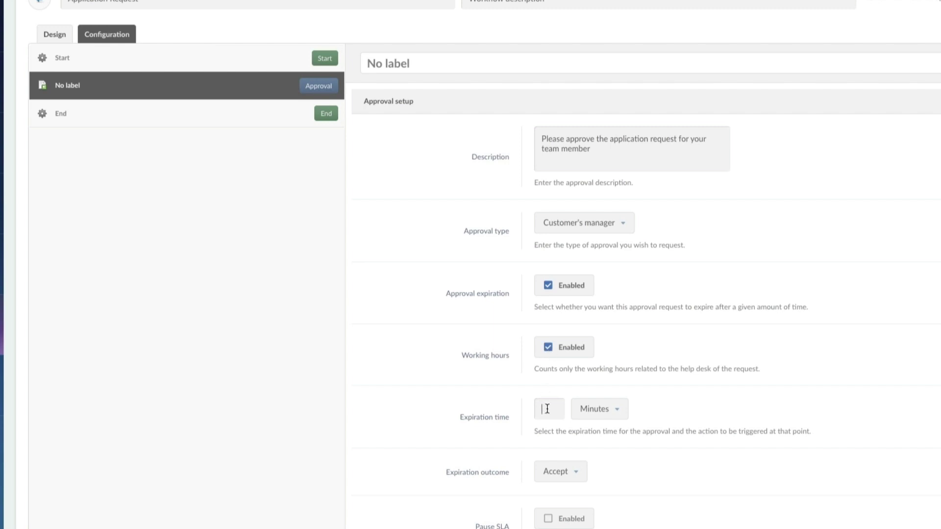
{"action": "type", "text": "2"}
{"action": "left_click", "coordinate": [609, 414]}
{"action": "left_click", "coordinate": [620, 483]}
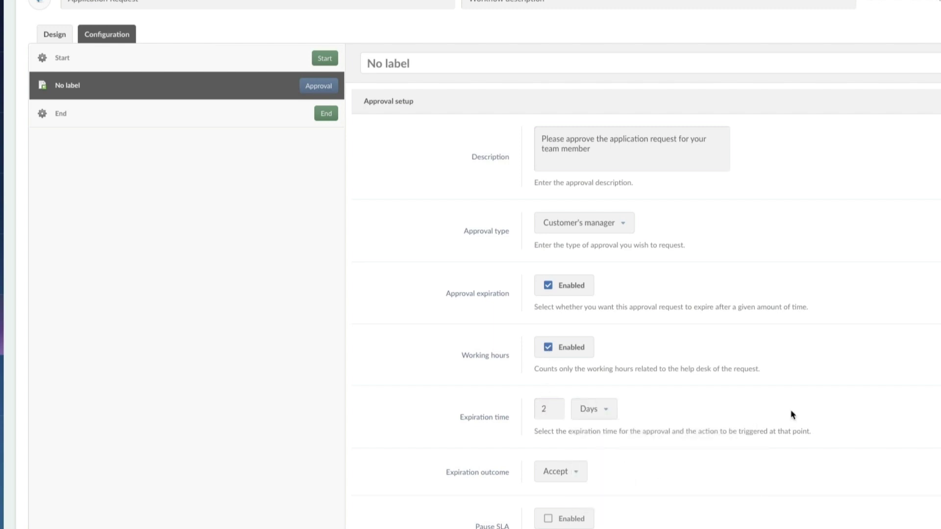
Step: Add the existing Start fields Requested for and Application to the approval's fields to show
{"action": "scroll", "coordinate": [791, 412], "scroll_direction": "down", "scroll_amount": 2}
{"action": "scroll", "coordinate": [623, 383], "scroll_direction": "down", "scroll_amount": 2}
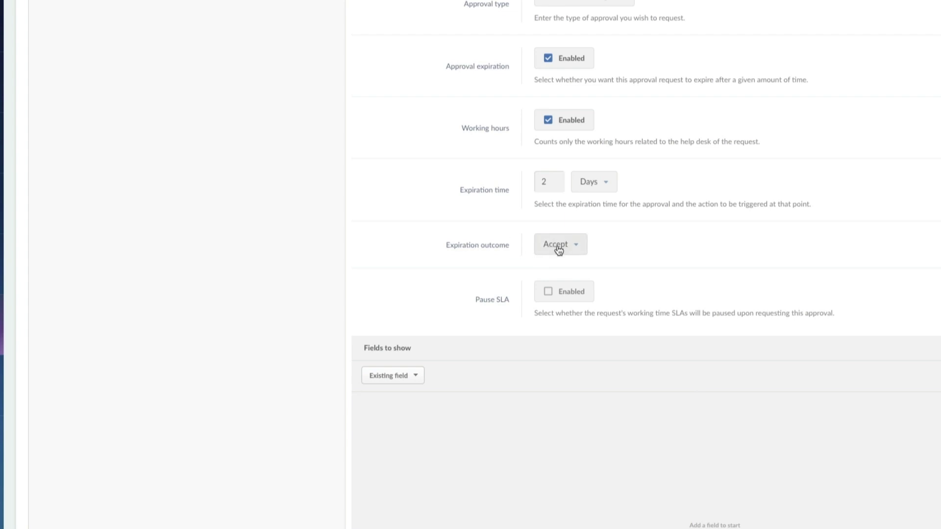
{"action": "scroll", "coordinate": [466, 285], "scroll_direction": "down", "scroll_amount": 1}
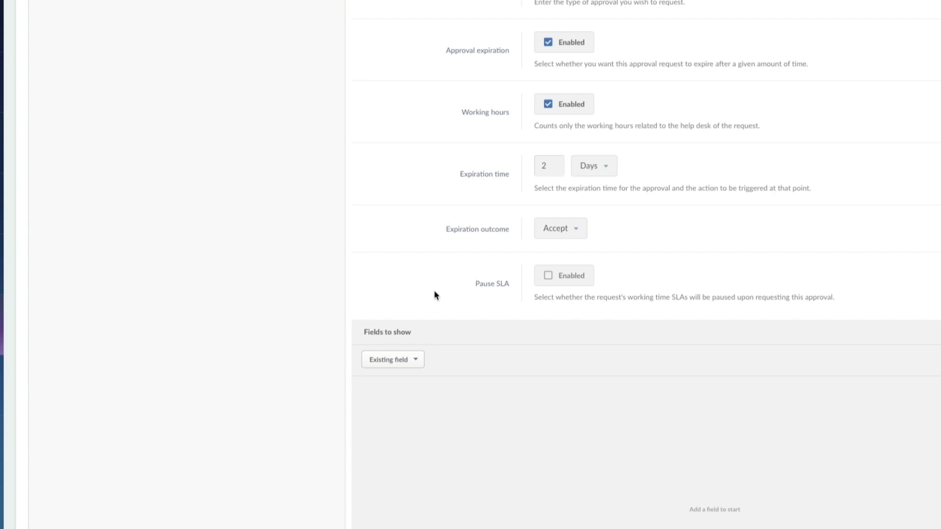
{"action": "scroll", "coordinate": [475, 277], "scroll_direction": "down", "scroll_amount": 1}
{"action": "scroll", "coordinate": [475, 279], "scroll_direction": "up", "scroll_amount": 5}
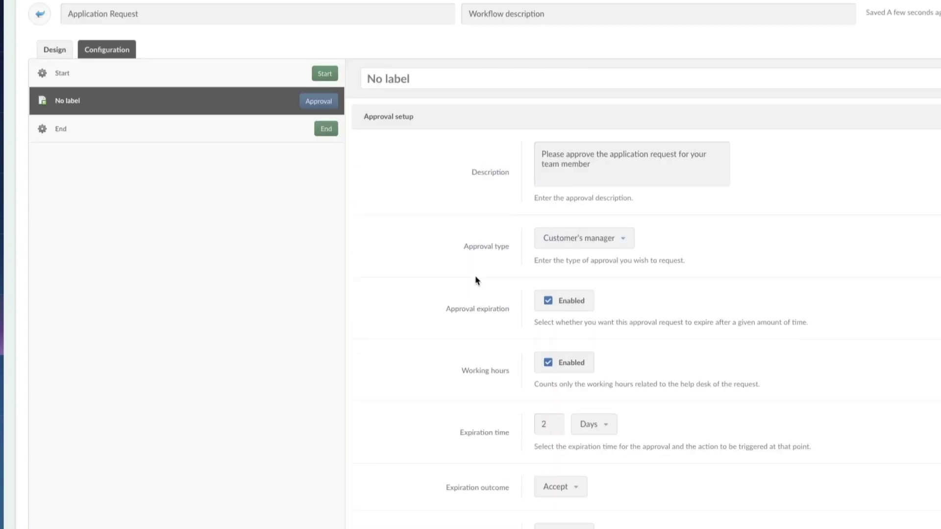
{"action": "scroll", "coordinate": [462, 304], "scroll_direction": "down", "scroll_amount": 10}
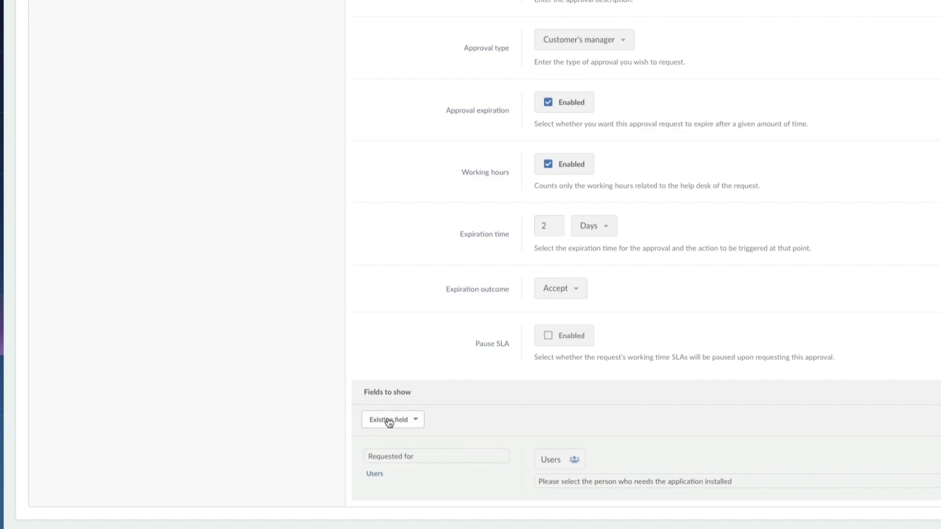
{"action": "left_click", "coordinate": [395, 419]}
{"action": "scroll", "coordinate": [396, 421], "scroll_direction": "down", "scroll_amount": 1}
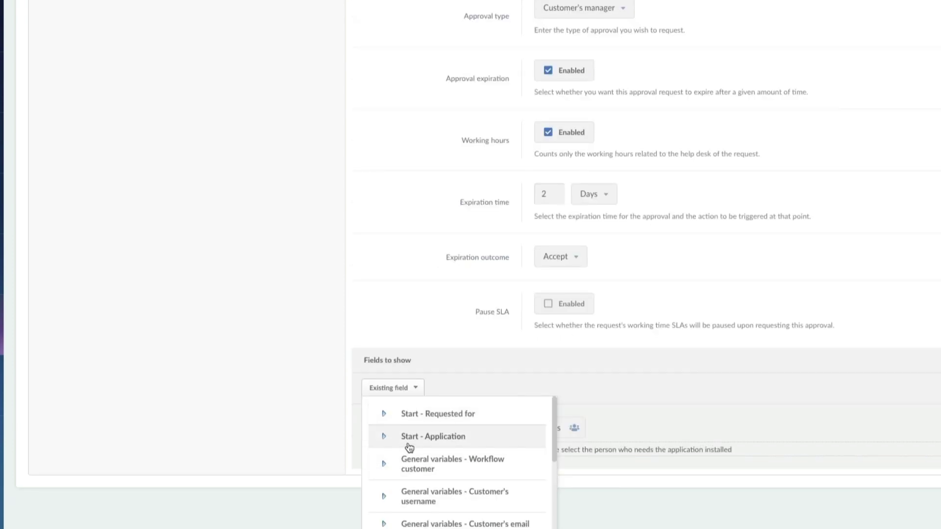
{"action": "left_click", "coordinate": [408, 441]}
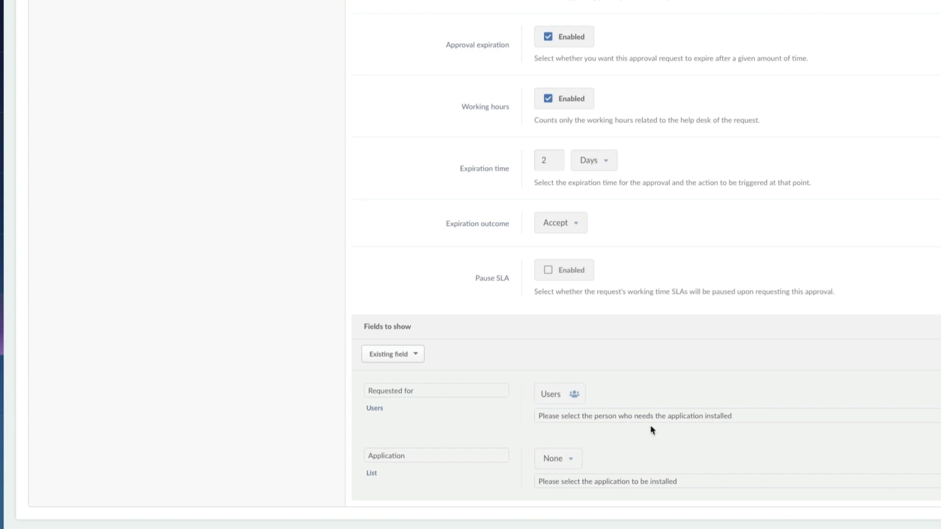
{"action": "scroll", "coordinate": [675, 437], "scroll_direction": "up", "scroll_amount": 5}
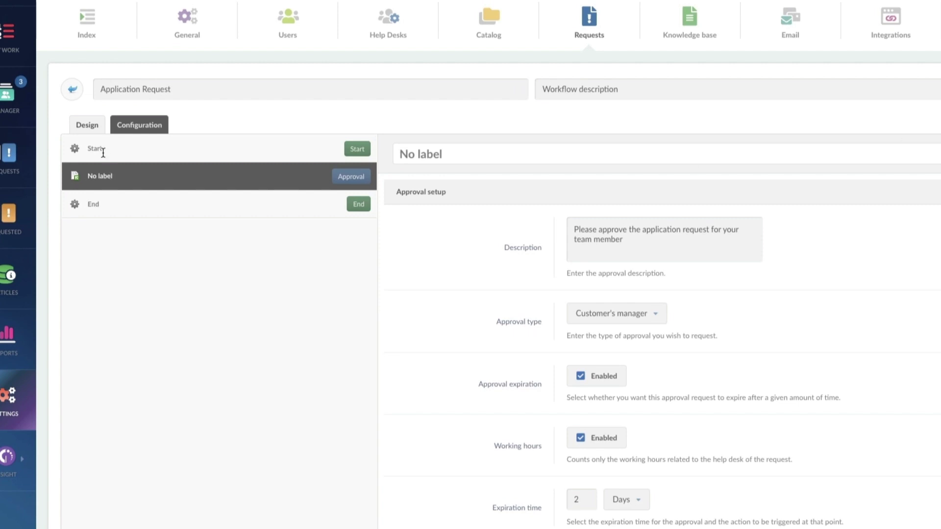
Step: Rename the unlabelled approval stage in the workflow design as "Manager's Approval" and move it closer to Start
{"action": "left_click", "coordinate": [89, 127]}
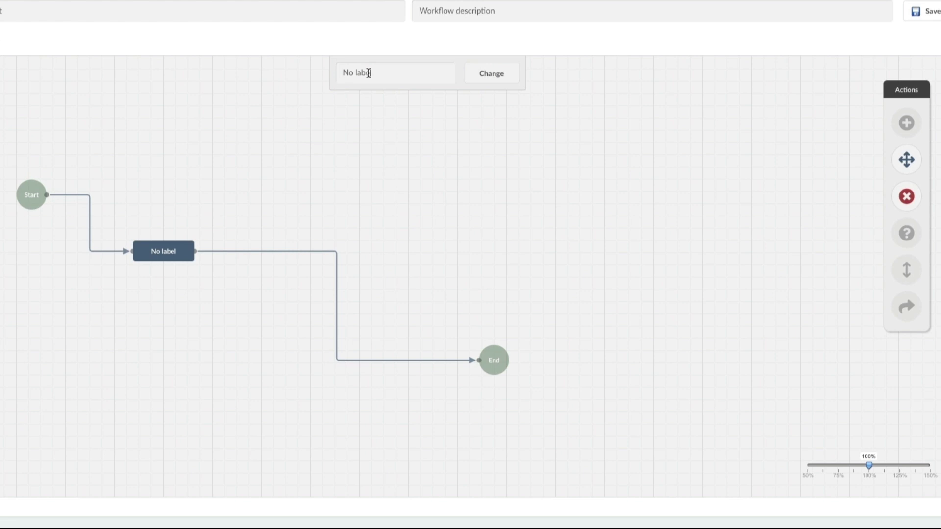
{"action": "triple_click", "coordinate": [368, 73]}
{"action": "type", "text": "Manage"}
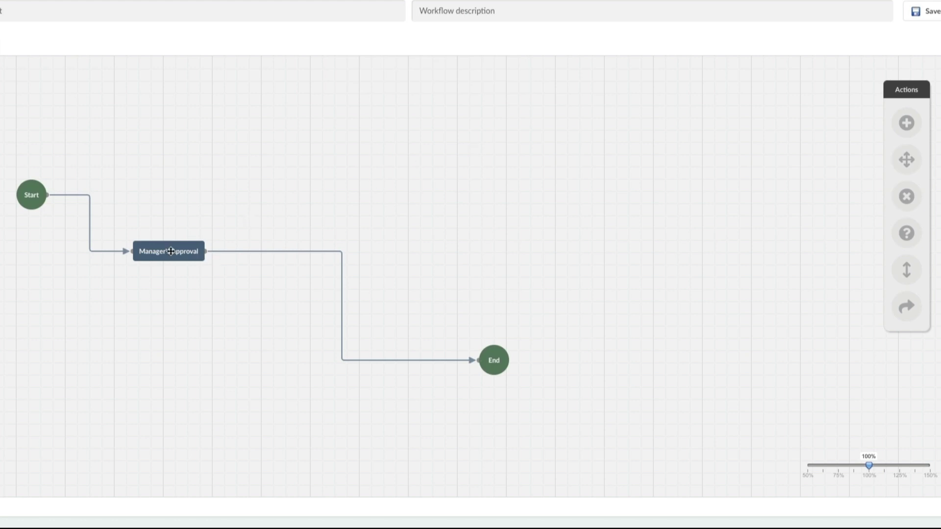
{"action": "left_click_drag", "start_coordinate": [169, 250], "coordinate": [133, 235]}
Step: Insert a conditional between Manager's Approval and End, move its opening triangle higher and label it "Approved?"
{"action": "left_click", "coordinate": [256, 235]}
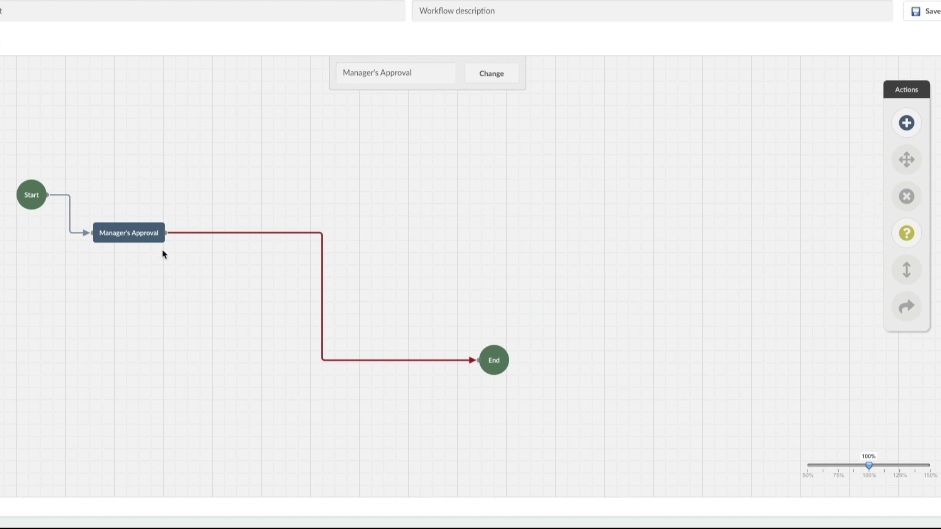
{"action": "left_click", "coordinate": [907, 237]}
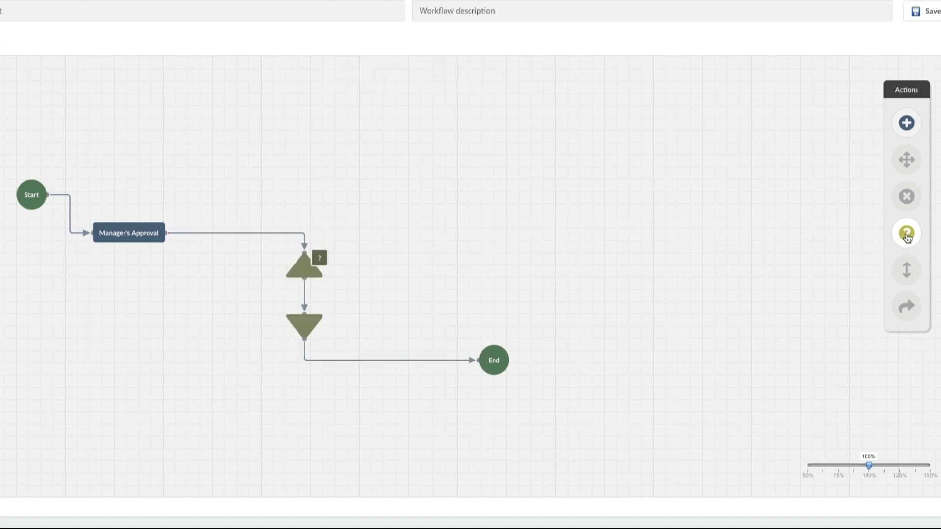
{"action": "left_click_drag", "start_coordinate": [299, 266], "coordinate": [299, 189]}
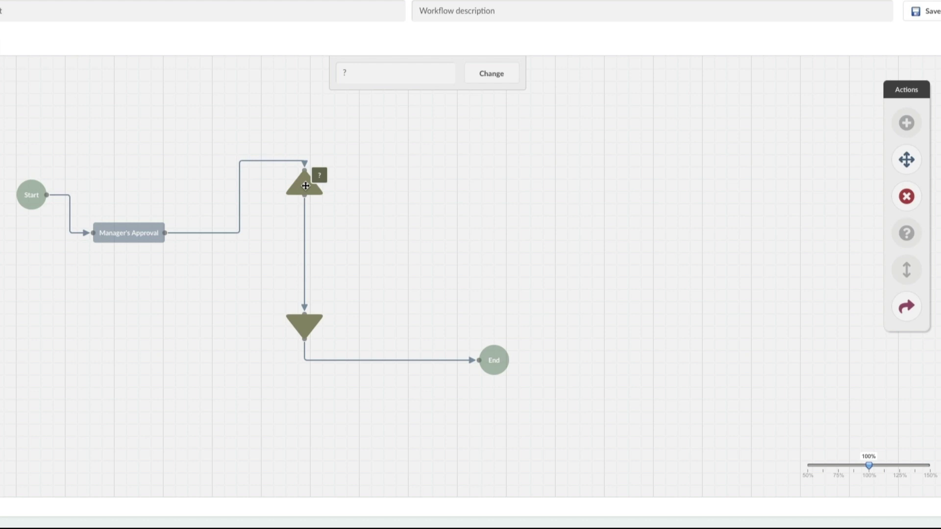
{"action": "double_click", "coordinate": [374, 79]}
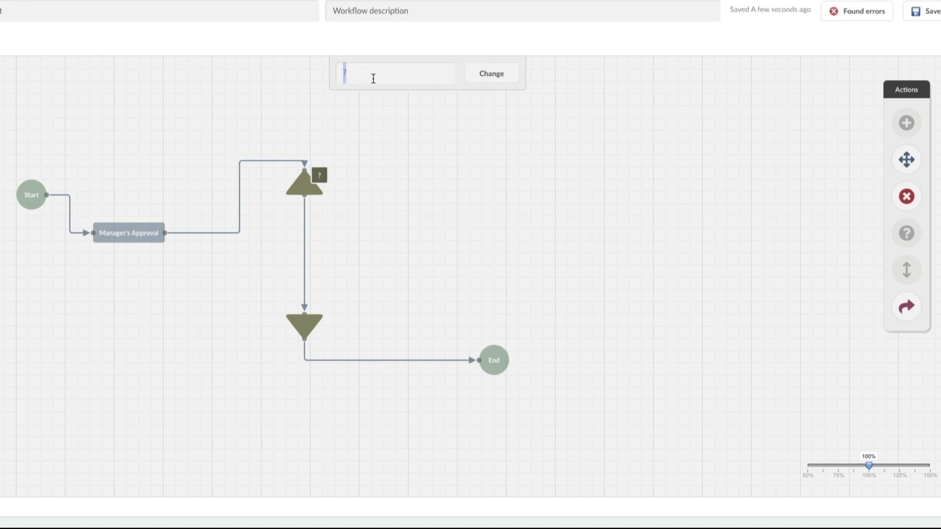
{"action": "type", "text": "Approved"}
{"action": "left_click", "coordinate": [490, 76]}
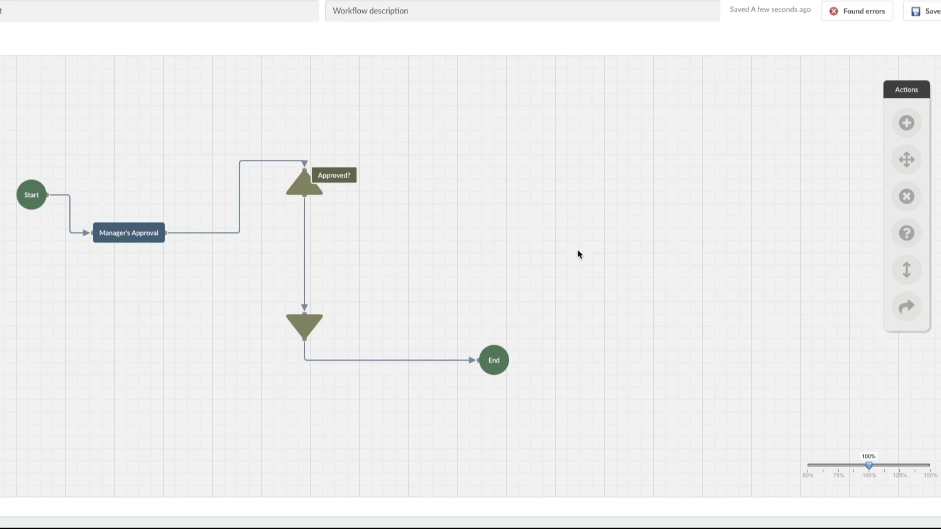
Step: Insert a new stage on the connection between the conditional's end and End, and label it "Install Tasks"
{"action": "left_click", "coordinate": [353, 367]}
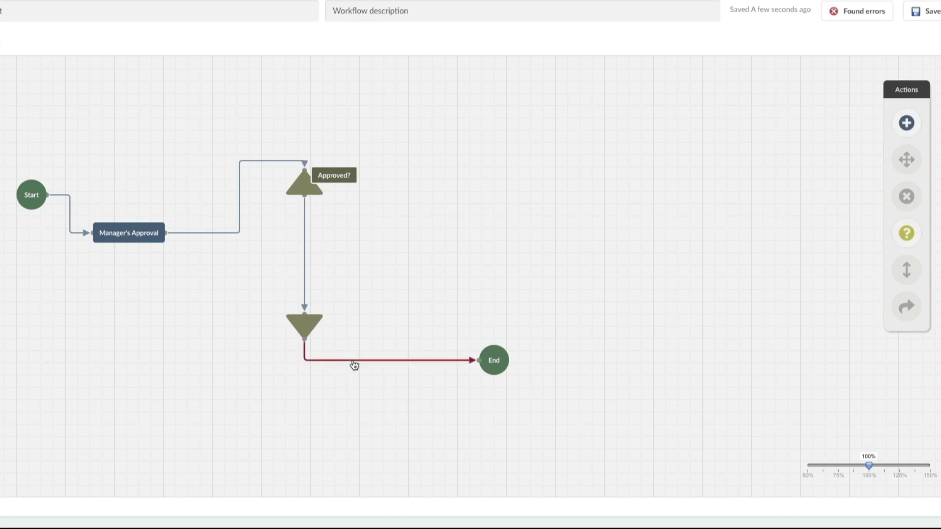
{"action": "left_click", "coordinate": [907, 122]}
{"action": "left_click", "coordinate": [429, 332]}
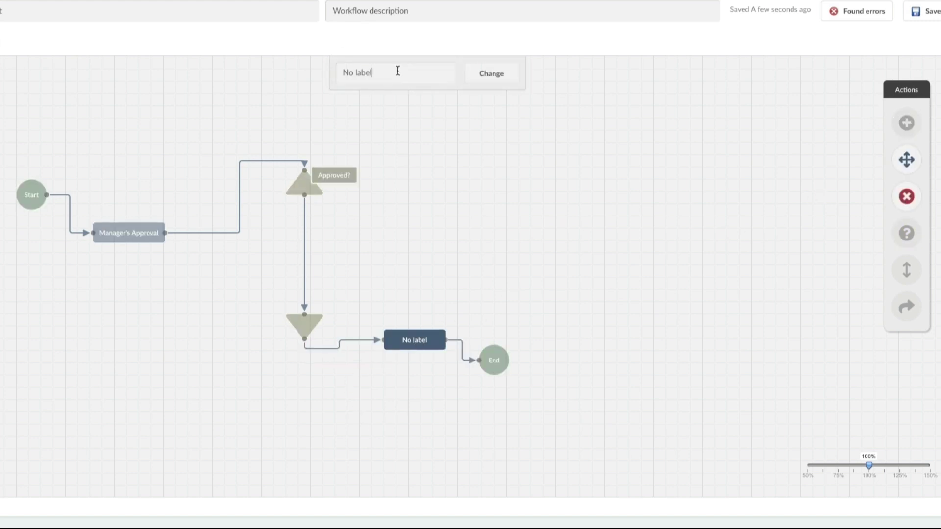
{"action": "left_click", "coordinate": [398, 70]}
{"action": "type", "text": "Install ApplicatTasks"}
{"action": "key", "text": "Return"}
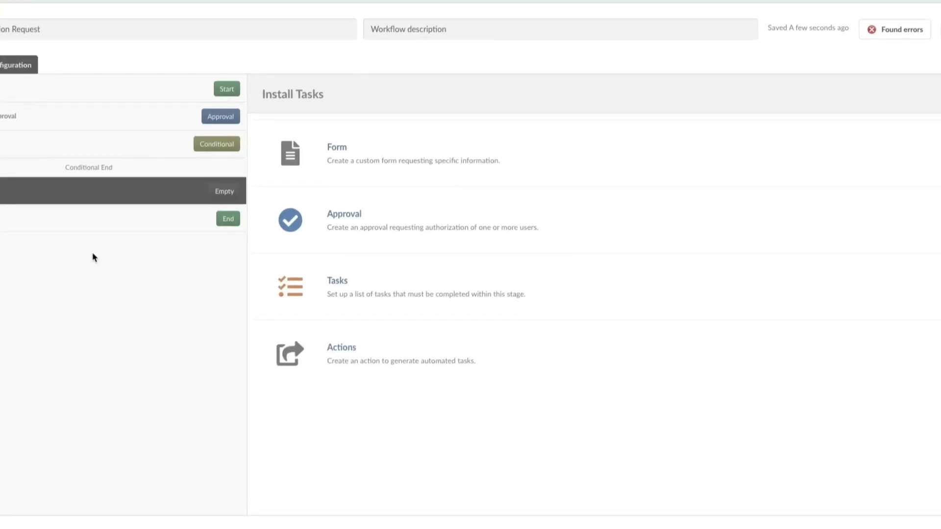
Step: Make Install Tasks a Tasks stage and assign it to the Applications Support help desk under IT
{"action": "left_click", "coordinate": [389, 292]}
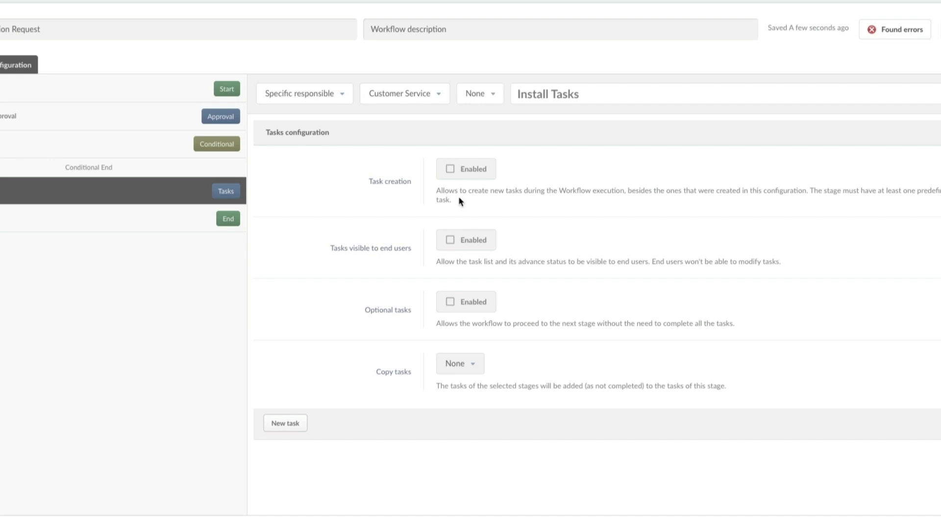
{"action": "left_click", "coordinate": [429, 95]}
{"action": "left_click", "coordinate": [519, 227]}
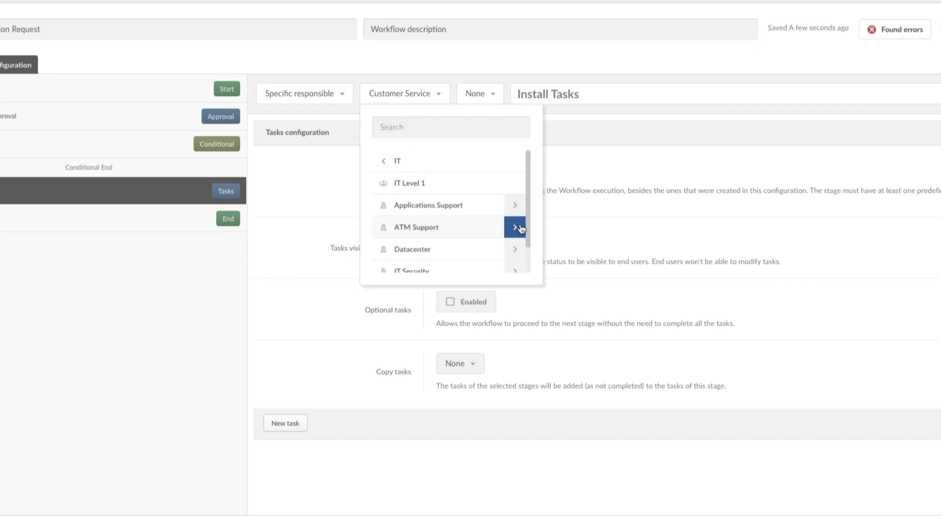
{"action": "left_click", "coordinate": [465, 206]}
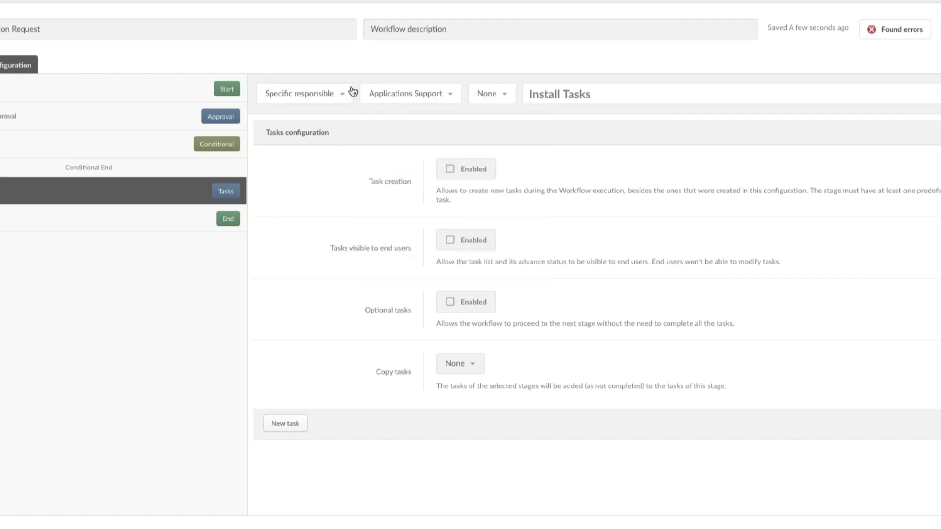
Step: Review the responsible types and the individual assignees available for the Install Tasks stage
{"action": "left_click", "coordinate": [331, 97]}
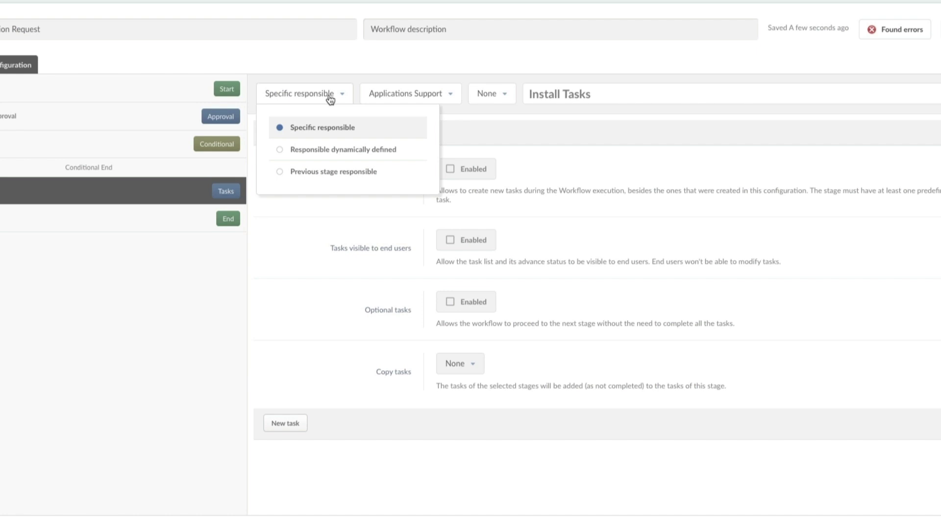
{"action": "left_click", "coordinate": [311, 246]}
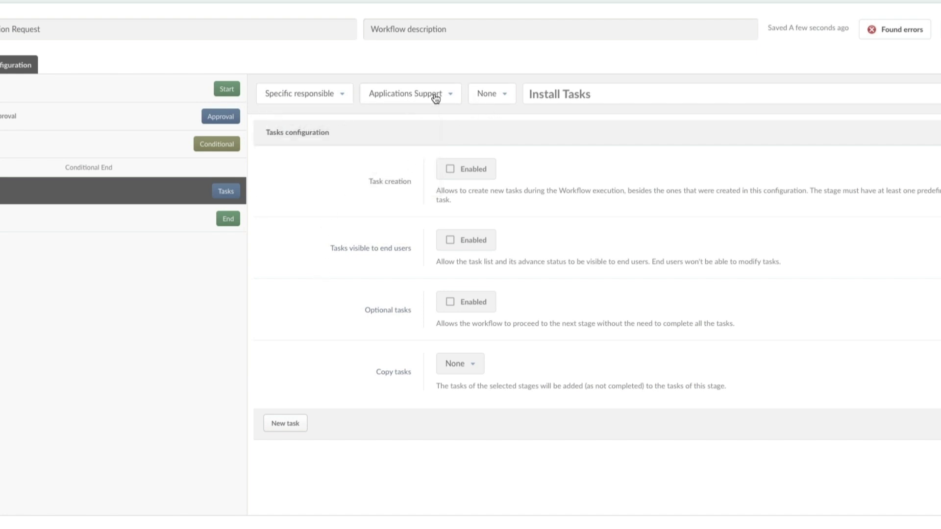
{"action": "left_click", "coordinate": [497, 99]}
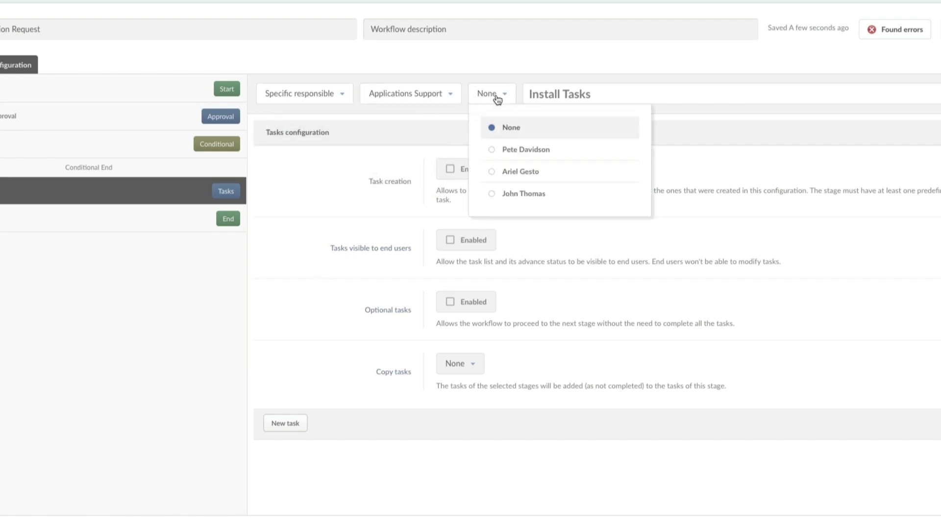
{"action": "left_click", "coordinate": [323, 248]}
Step: Read the Task creation explanation and enable creating new tasks during the workflow execution
{"action": "left_click_drag", "start_coordinate": [548, 93], "coordinate": [554, 94]}
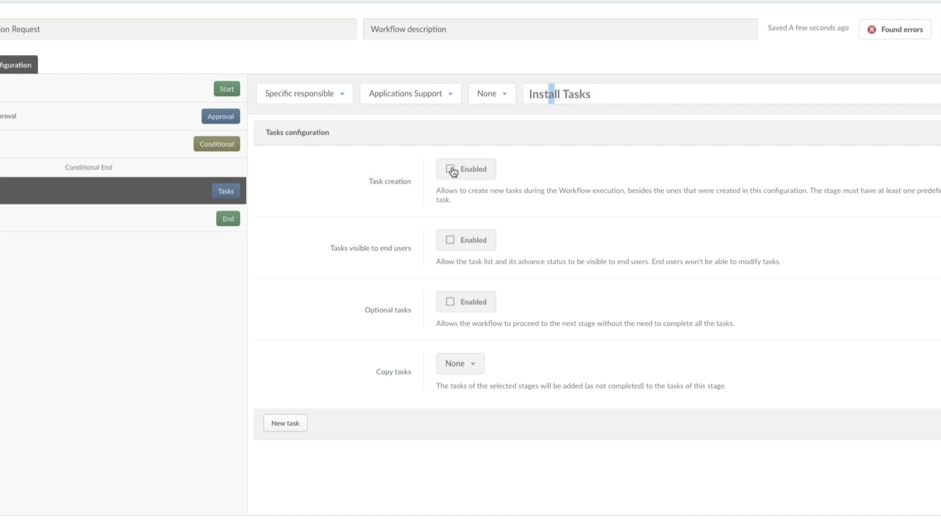
{"action": "left_click_drag", "start_coordinate": [437, 190], "coordinate": [473, 202]}
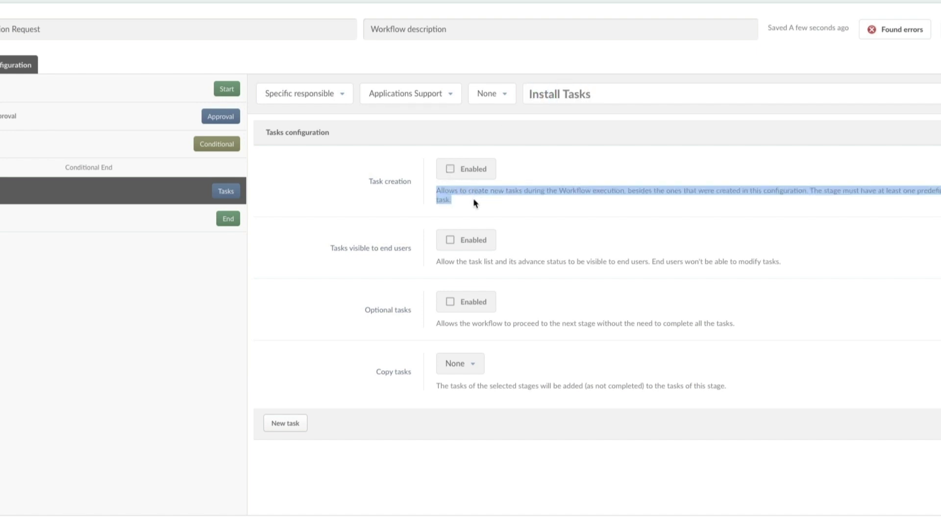
{"action": "left_click", "coordinate": [469, 197]}
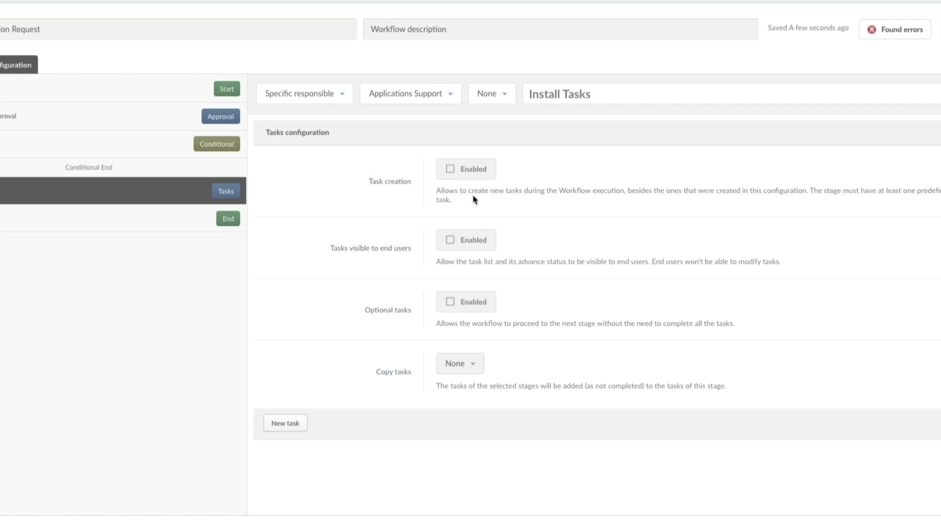
{"action": "left_click", "coordinate": [448, 170]}
Step: Examine the explanations of the Tasks visible to end users, Optional tasks and Copy tasks settings
{"action": "left_click_drag", "start_coordinate": [329, 247], "coordinate": [421, 258]}
{"action": "left_click", "coordinate": [413, 253]}
{"action": "left_click_drag", "start_coordinate": [362, 309], "coordinate": [399, 310]}
{"action": "left_click", "coordinate": [399, 310]}
{"action": "left_click_drag", "start_coordinate": [462, 324], "coordinate": [436, 324]}
{"action": "left_click", "coordinate": [553, 319]}
{"action": "left_click_drag", "start_coordinate": [552, 319], "coordinate": [718, 326]}
{"action": "left_click", "coordinate": [718, 326]}
{"action": "left_click_drag", "start_coordinate": [458, 386], "coordinate": [654, 387]}
{"action": "left_click", "coordinate": [654, 387]}
{"action": "mouse_move", "coordinate": [720, 387]}
{"action": "left_mouse_down"}
{"action": "mouse_move", "coordinate": [457, 387]}
{"action": "mouse_move", "coordinate": [658, 397]}
{"action": "mouse_move", "coordinate": [736, 387]}
{"action": "mouse_move", "coordinate": [708, 387]}
{"action": "left_mouse_up"}
{"action": "left_click", "coordinate": [456, 386]}
{"action": "left_click", "coordinate": [707, 387]}
Step: Add a new task named "Validate license availability" to the Install Tasks stage
{"action": "left_click", "coordinate": [300, 426]}
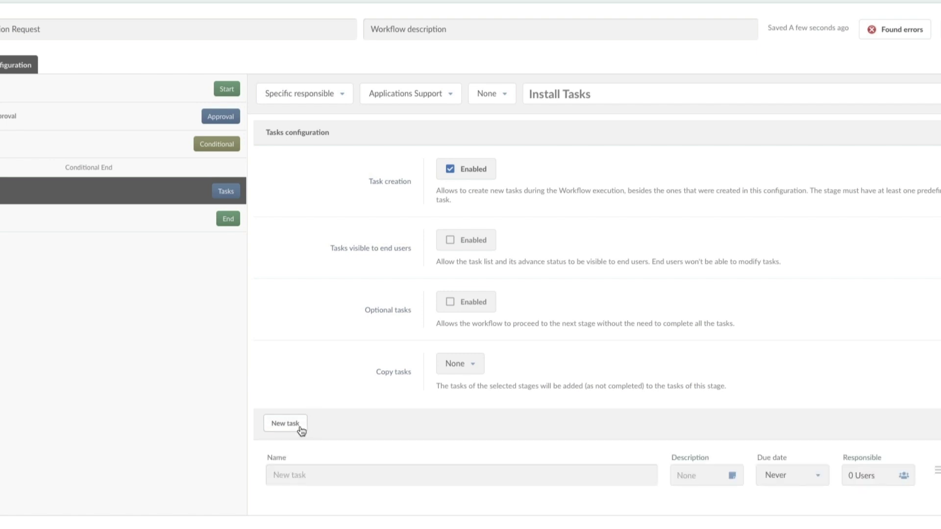
{"action": "type", "text": "Validate license availabilit"}
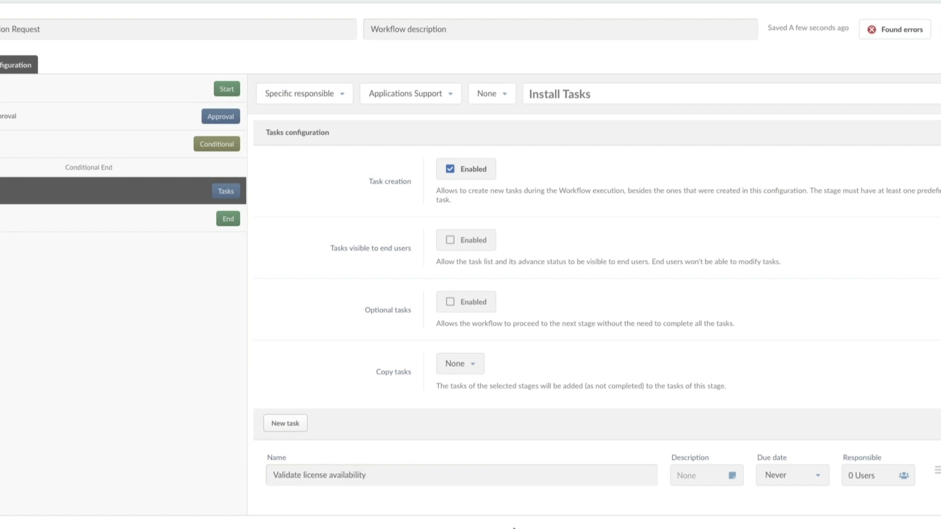
Step: Add a second Install Tasks task named "Add user to the correct active directory group to install the software"
{"action": "type", "text": "y"}
{"action": "left_click", "coordinate": [285, 423]}
{"action": "scroll", "coordinate": [444, 380], "scroll_direction": "down", "scroll_amount": 1}
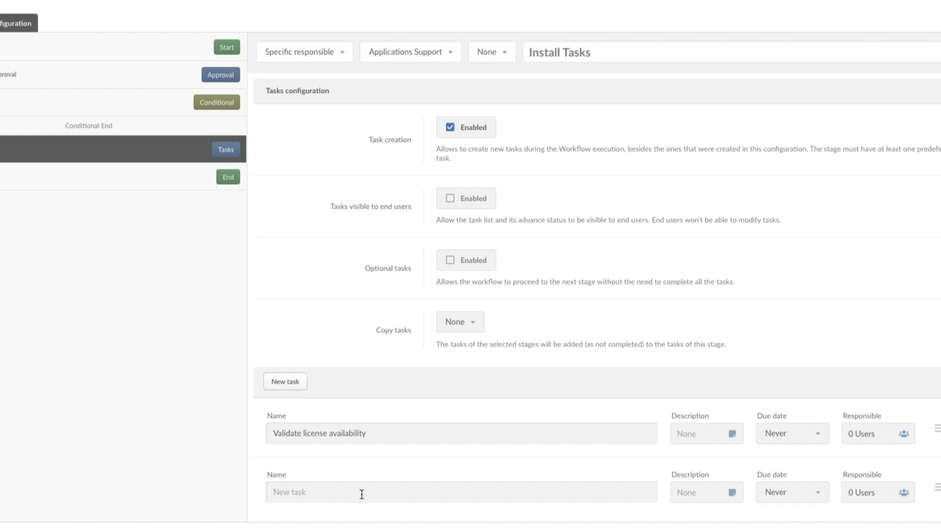
{"action": "type", "text": "Add user to the correct active dire"}
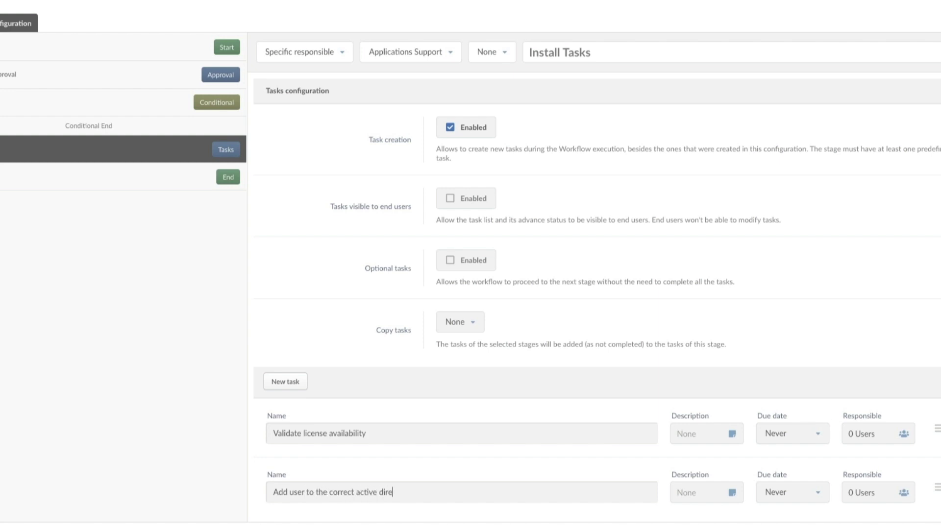
{"action": "type", "text": "ctory group to install the"}
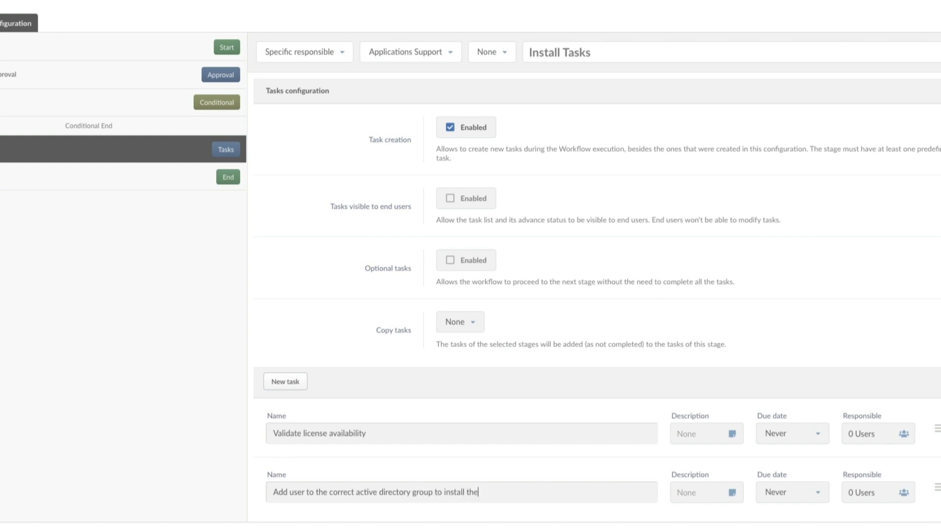
{"action": "type", "text": " software"}
Step: Add a third task named "Validate software is either installing or completed installation" to the Install Tasks stage
{"action": "left_click", "coordinate": [280, 387]}
{"action": "left_click", "coordinate": [332, 489]}
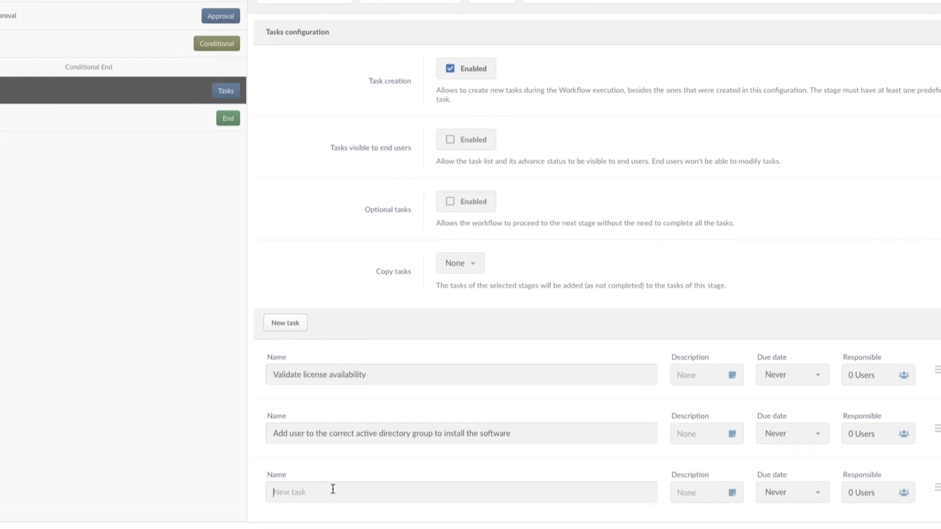
{"action": "type", "text": "Validate software is either inst"}
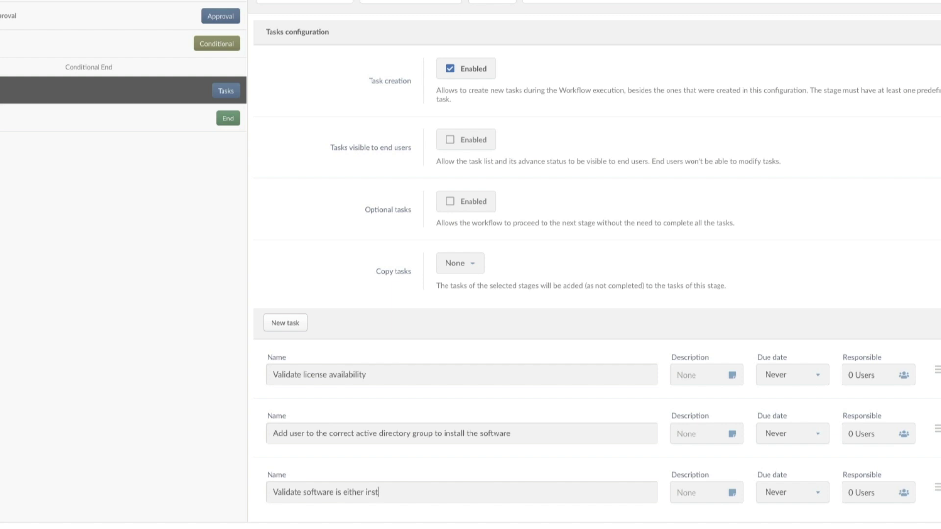
{"action": "type", "text": "alling or completed insta"}
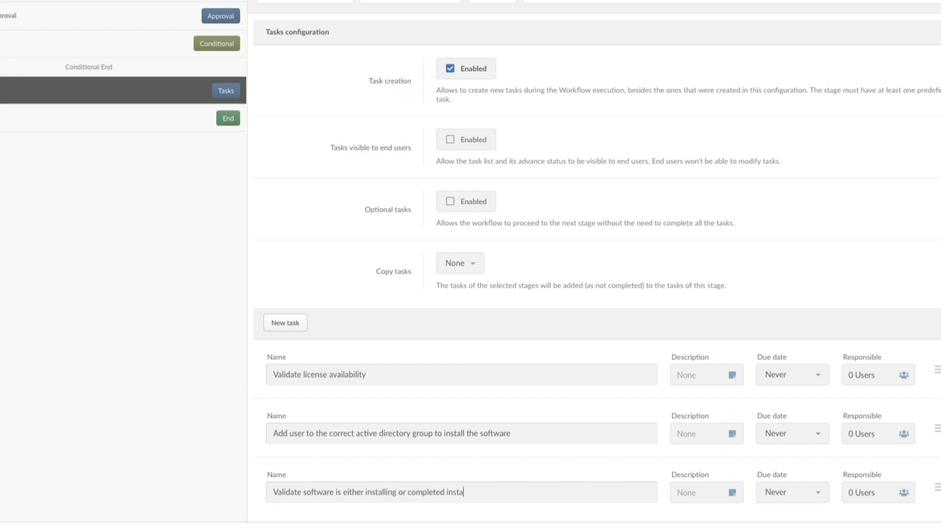
{"action": "type", "text": "llation"}
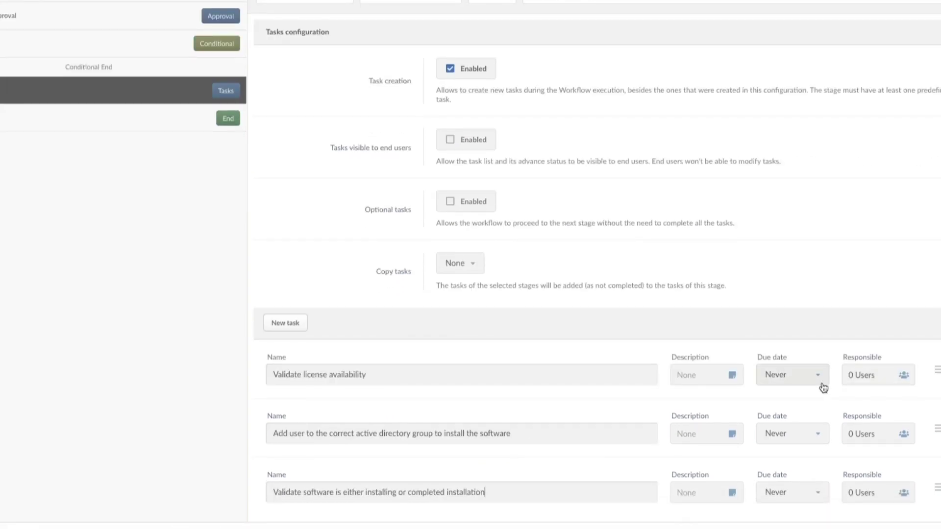
Step: Set the due date of all three predefined tasks in the Install Tasks stage to 1 day
{"action": "left_click", "coordinate": [820, 378]}
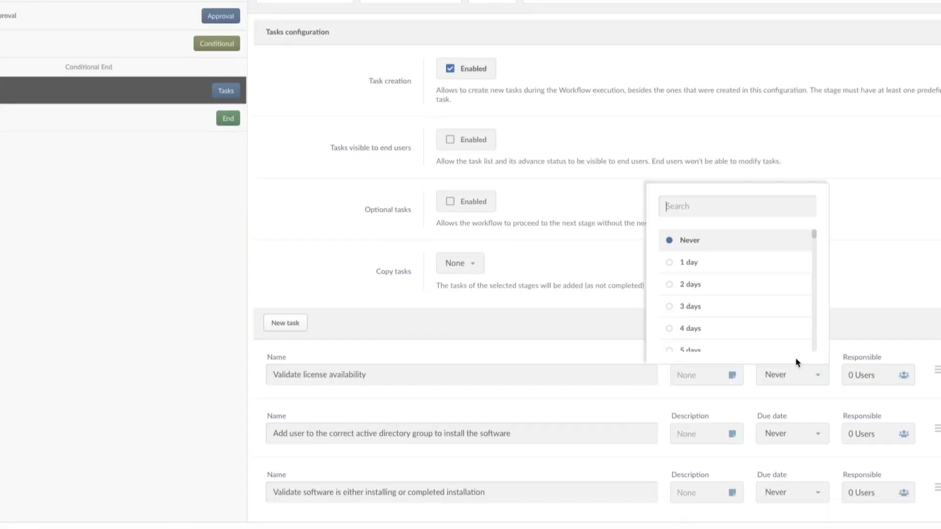
{"action": "left_click", "coordinate": [701, 262]}
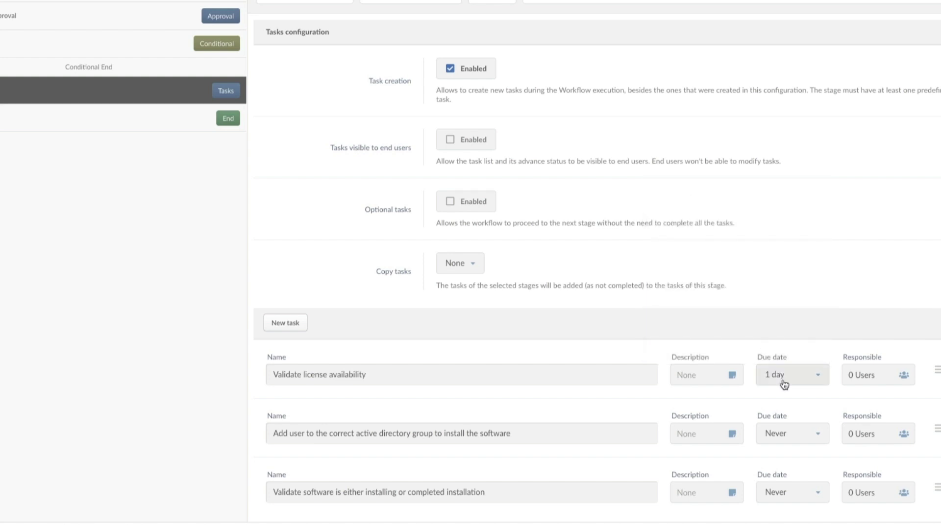
{"action": "left_click", "coordinate": [811, 442]}
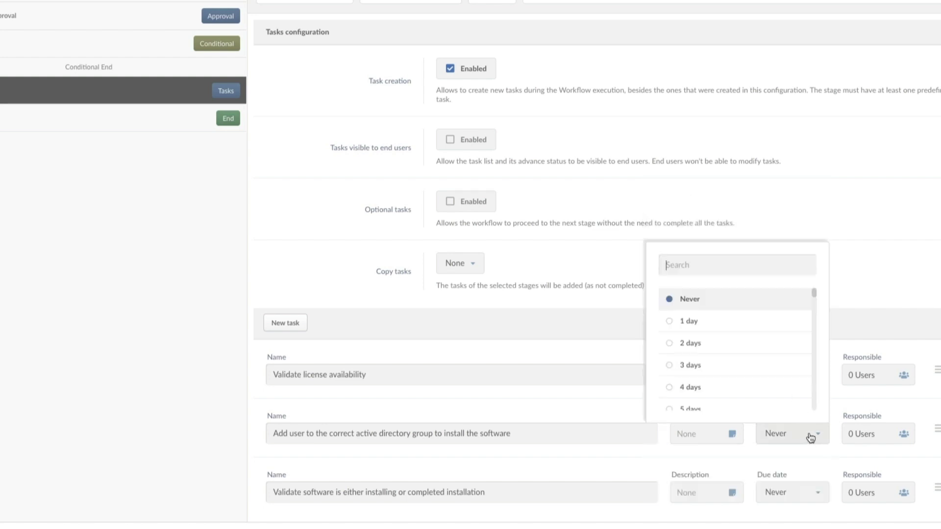
{"action": "left_click", "coordinate": [696, 325]}
{"action": "left_click", "coordinate": [818, 492]}
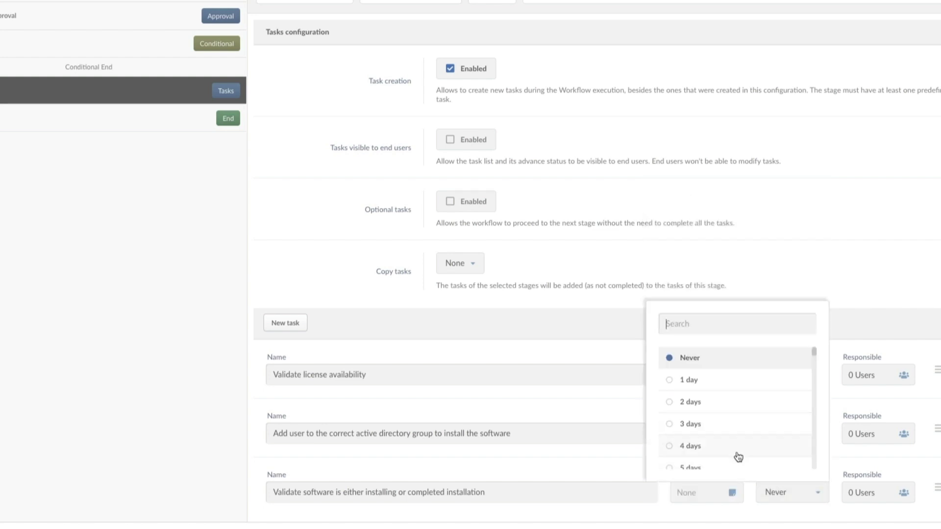
{"action": "left_click", "coordinate": [692, 382]}
Step: Return to the workflow diagram and check the configuration of the "Approved?" conditional
{"action": "scroll", "coordinate": [784, 218], "scroll_direction": "up", "scroll_amount": 2}
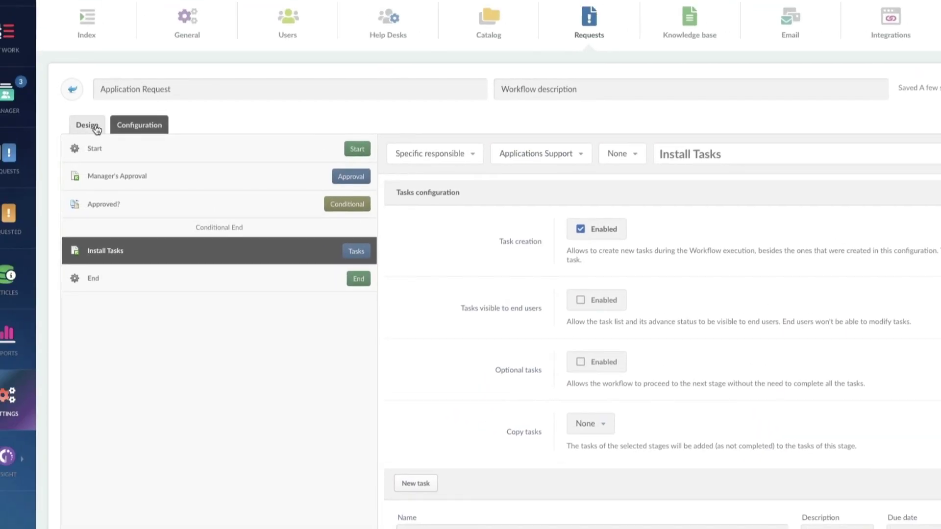
{"action": "left_click", "coordinate": [0, 69]}
{"action": "left_click", "coordinate": [391, 382]}
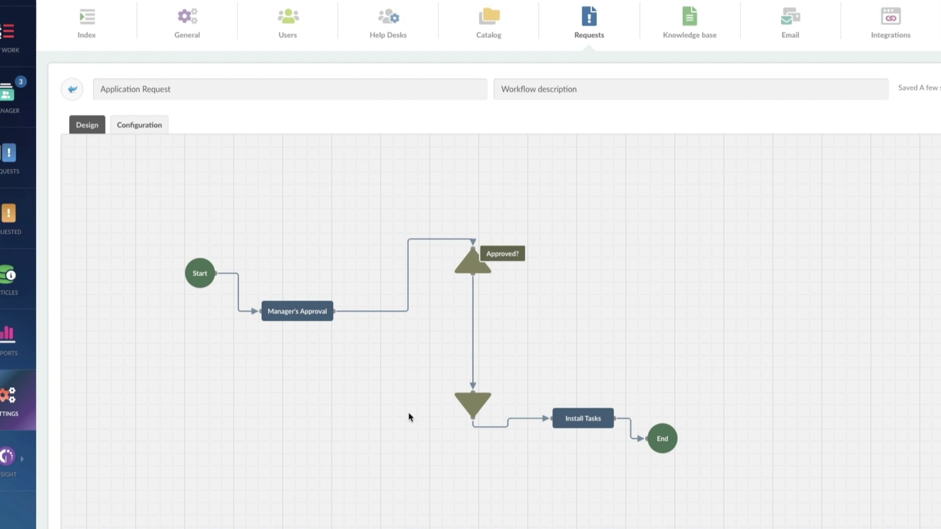
{"action": "double_click", "coordinate": [477, 268]}
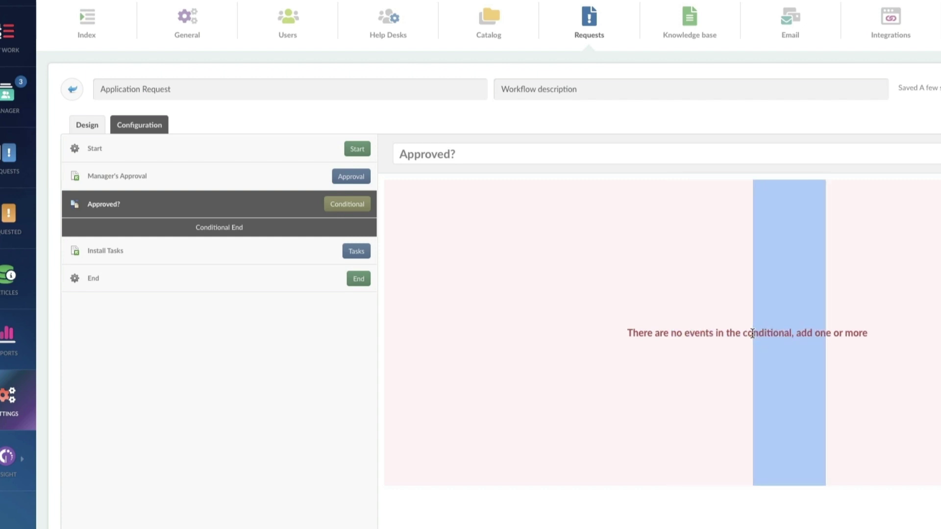
Step: Add a connector in the workflow diagram that jumps from the "Approved?" conditional to the Install Tasks stage
{"action": "left_click", "coordinate": [89, 125]}
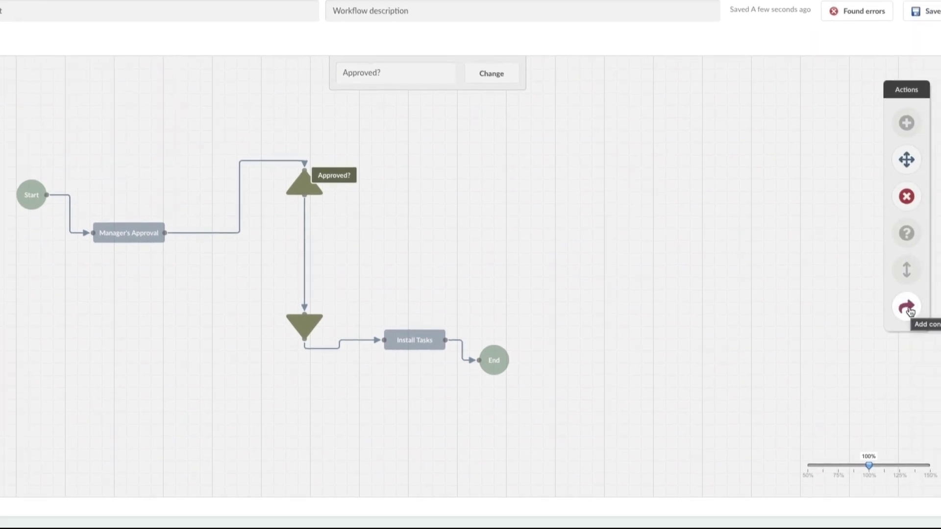
{"action": "left_click", "coordinate": [908, 308]}
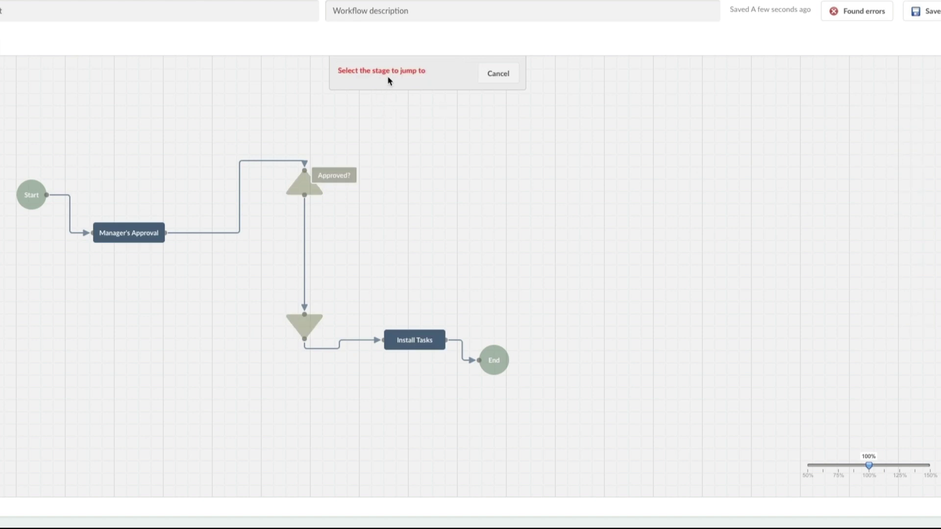
{"action": "left_click", "coordinate": [494, 359]}
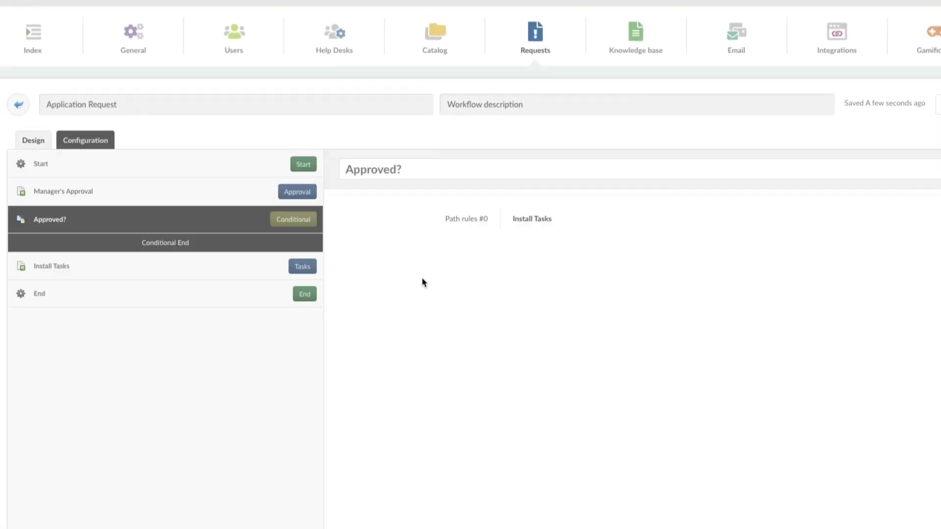
Step: Set the path rule to Install Tasks to match when Manager's Approval was Approved, and save the workflow
{"action": "double_click", "coordinate": [448, 219]}
{"action": "left_click", "coordinate": [487, 235]}
{"action": "left_click_drag", "start_coordinate": [518, 219], "coordinate": [588, 217]}
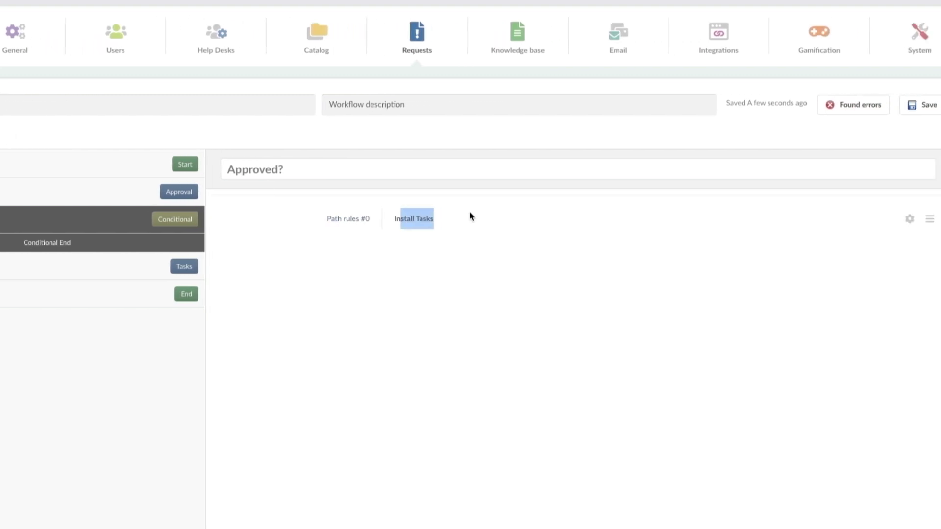
{"action": "left_click", "coordinate": [910, 219]}
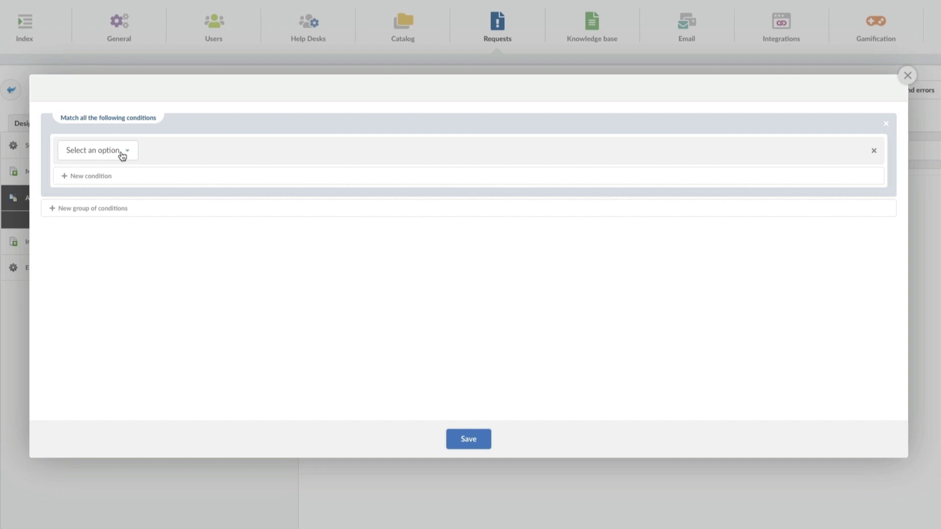
{"action": "left_click", "coordinate": [28, 168]}
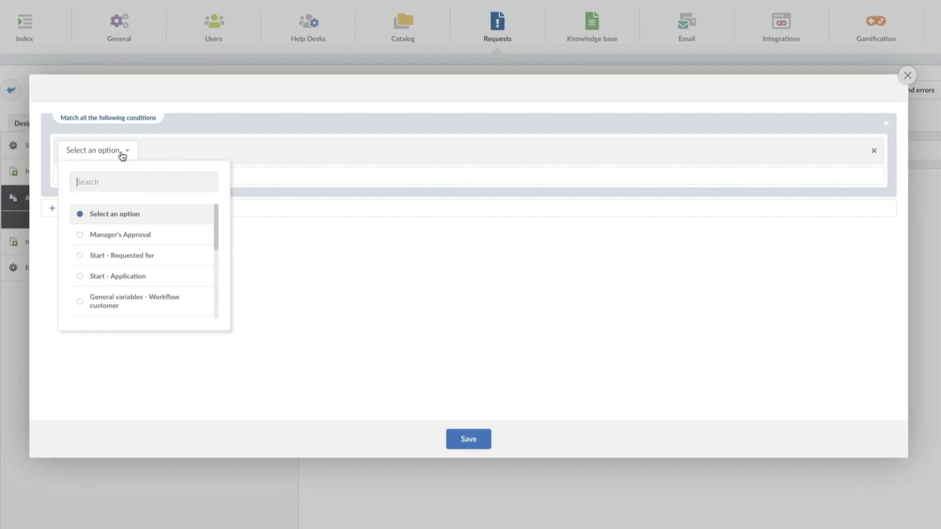
{"action": "left_click", "coordinate": [103, 232]}
{"action": "left_click", "coordinate": [224, 154]}
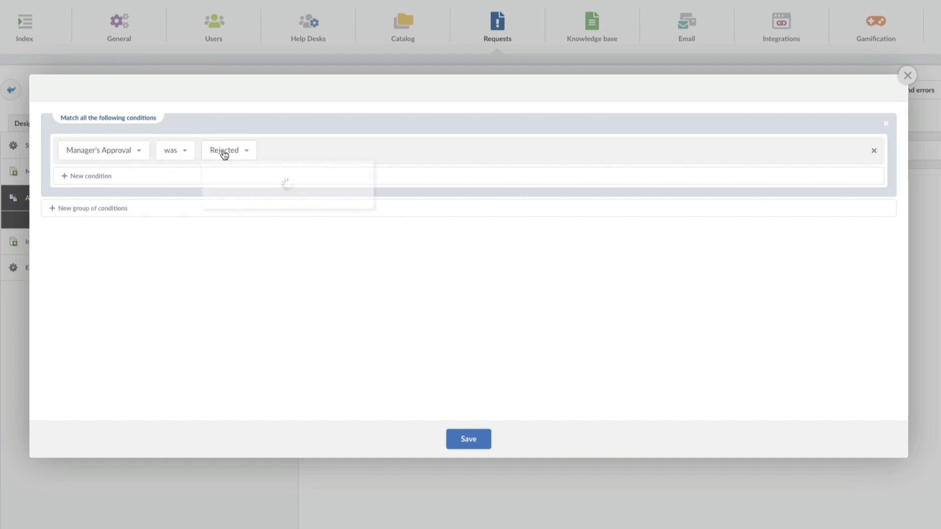
{"action": "left_click", "coordinate": [233, 234]}
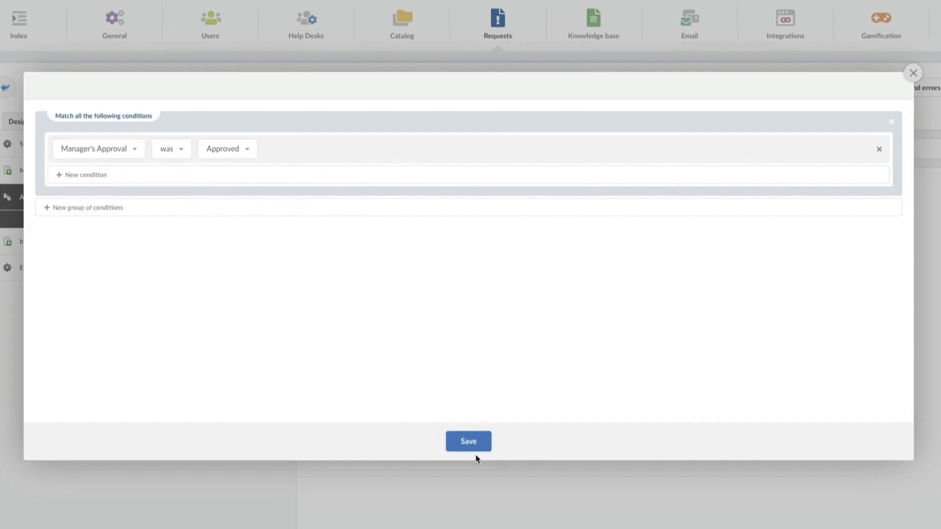
{"action": "left_click", "coordinate": [476, 449]}
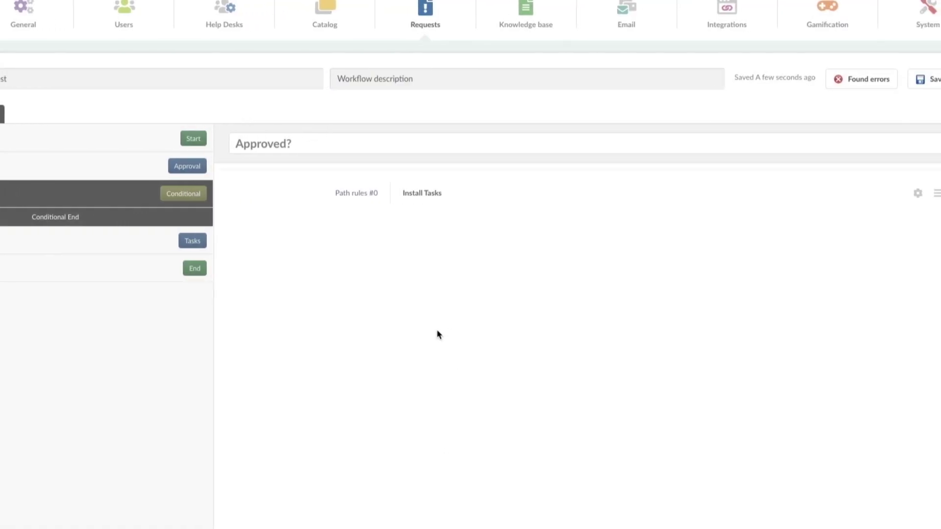
{"action": "left_click", "coordinate": [936, 84]}
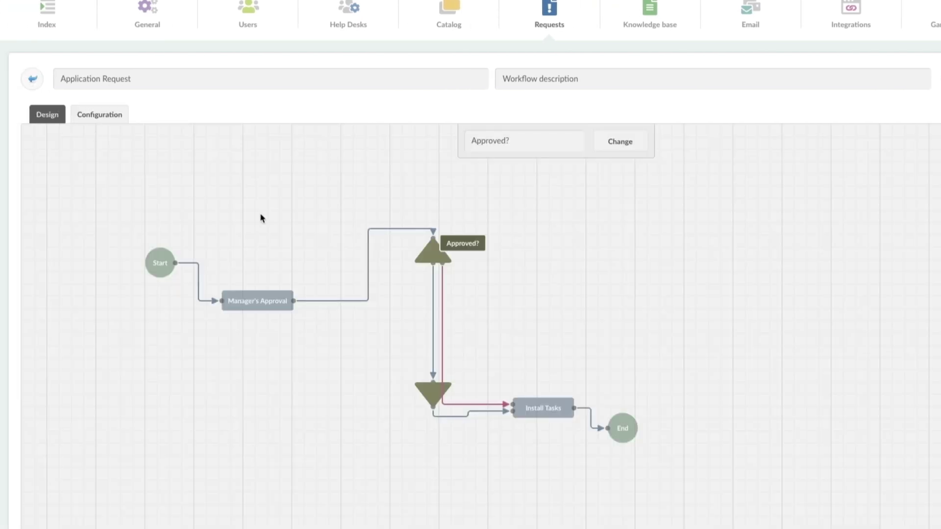
Step: Tidy the diagram by repositioning the Install Tasks stage and moving the conditional's end closer to its "Approved?" start
{"action": "left_click_drag", "start_coordinate": [551, 413], "coordinate": [526, 474]}
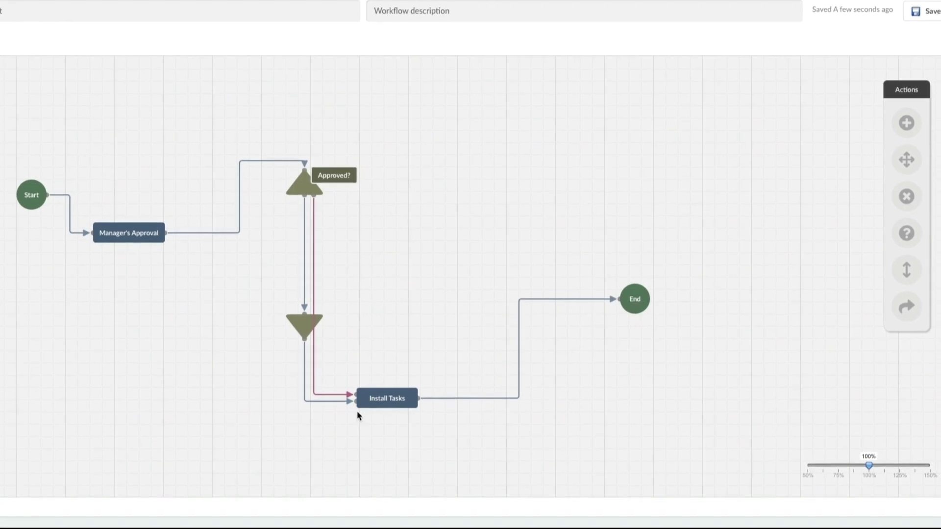
{"action": "left_click_drag", "start_coordinate": [388, 396], "coordinate": [464, 295]}
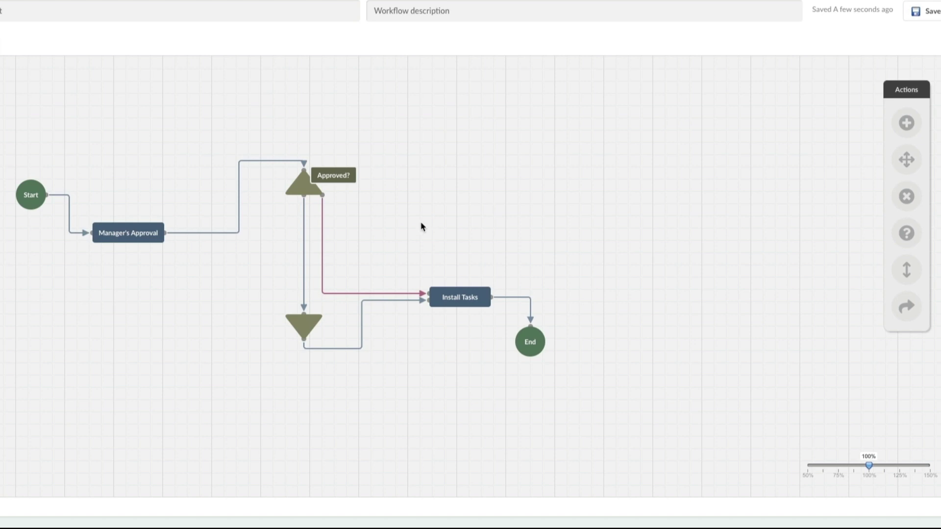
{"action": "left_click_drag", "start_coordinate": [309, 327], "coordinate": [309, 280]}
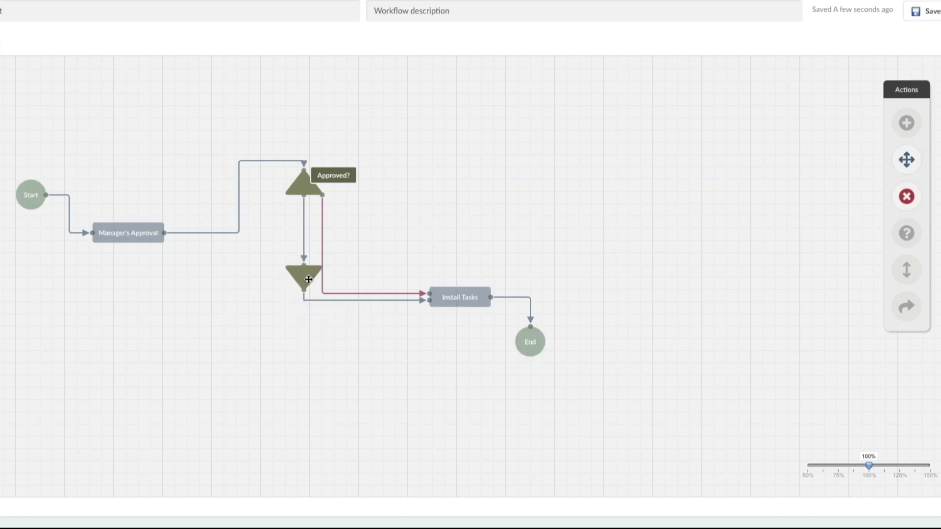
{"action": "left_click", "coordinate": [567, 210]}
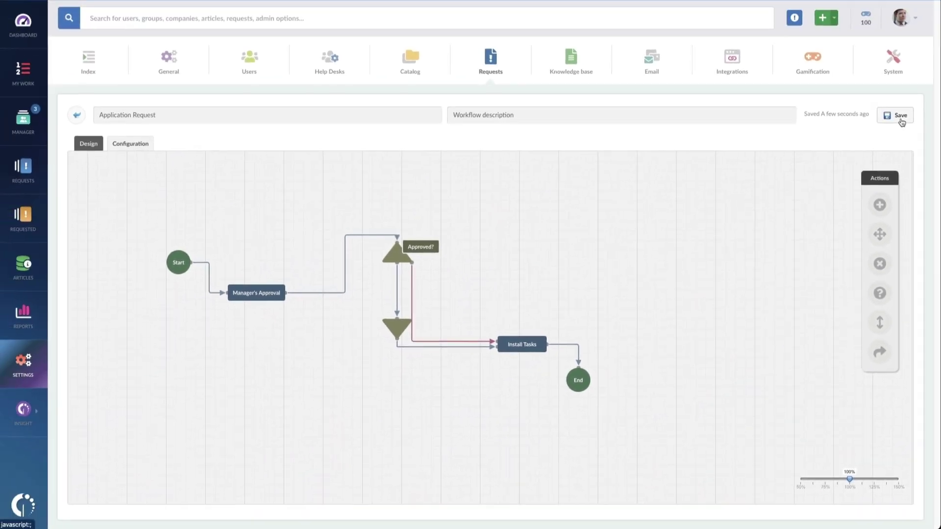
Step: Return to the workflow list and deploy the Application Request workflow
{"action": "left_click", "coordinate": [78, 120]}
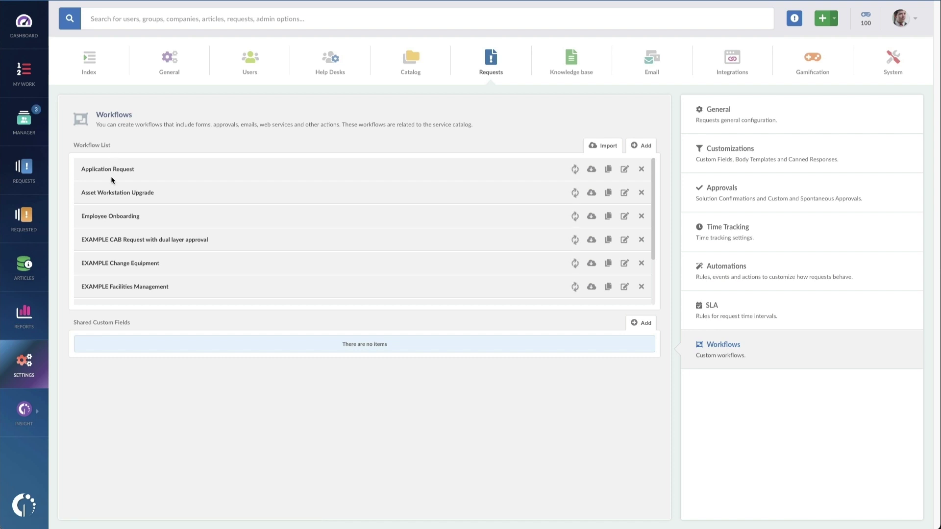
{"action": "left_click_drag", "start_coordinate": [82, 169], "coordinate": [151, 171]}
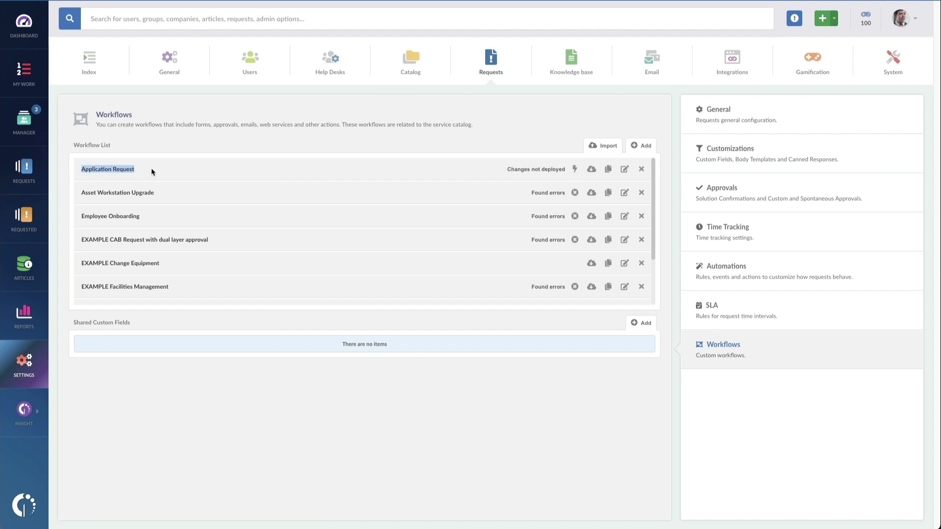
{"action": "left_click", "coordinate": [152, 171]}
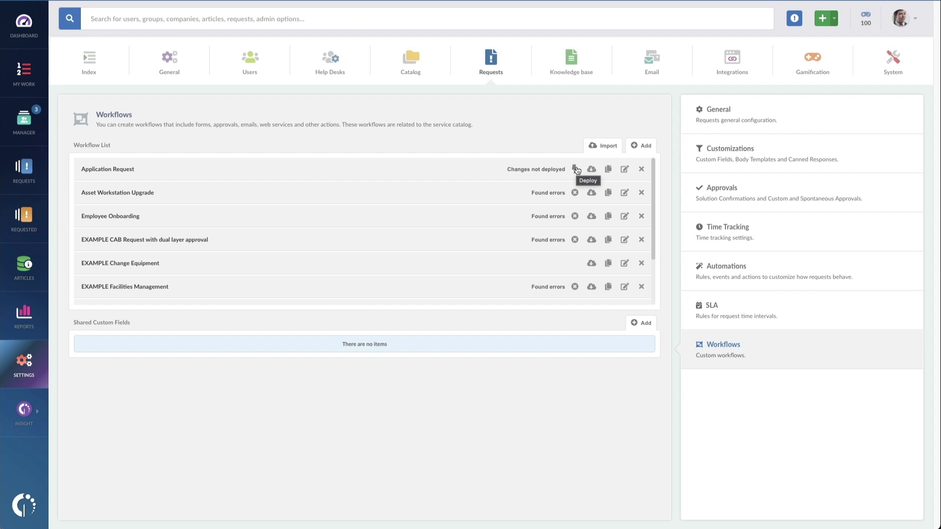
{"action": "left_click", "coordinate": [577, 170]}
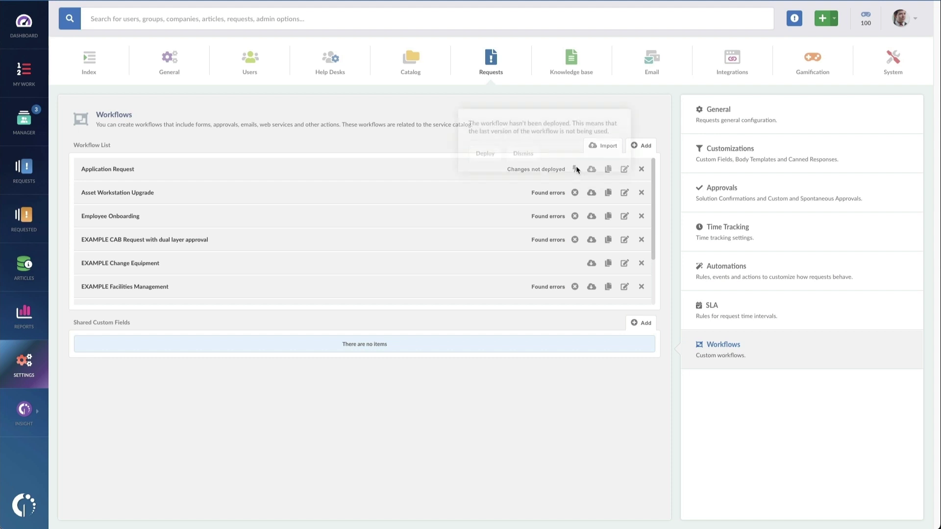
{"action": "left_click", "coordinate": [492, 142]}
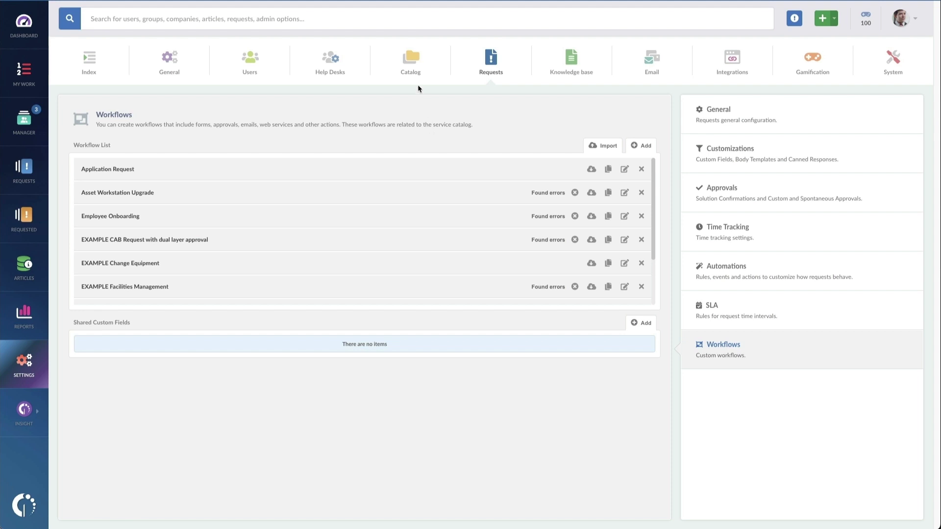
Step: Start a new category under Request something in the service catalog, with the other branches of the category tree collapsed
{"action": "left_click", "coordinate": [405, 71]}
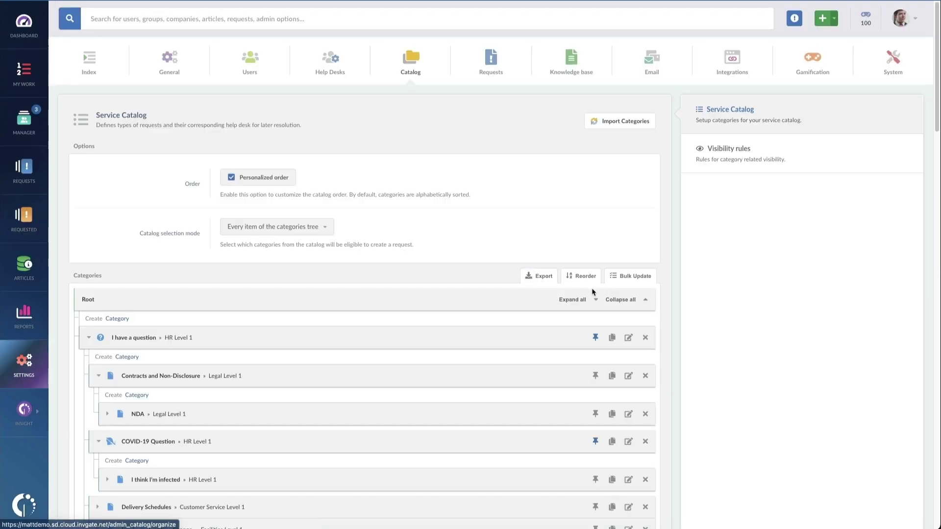
{"action": "left_click", "coordinate": [621, 301]}
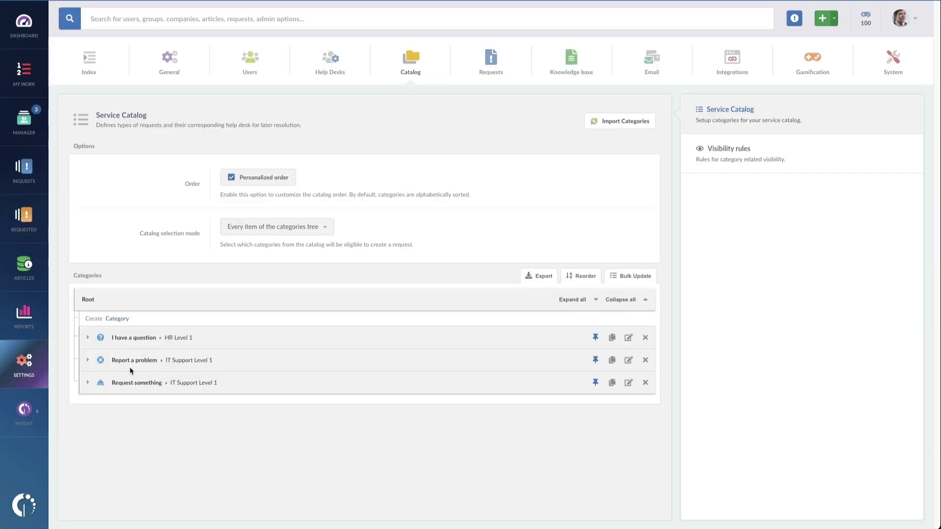
{"action": "left_click", "coordinate": [87, 383]}
{"action": "scroll", "coordinate": [175, 405], "scroll_direction": "down", "scroll_amount": 2}
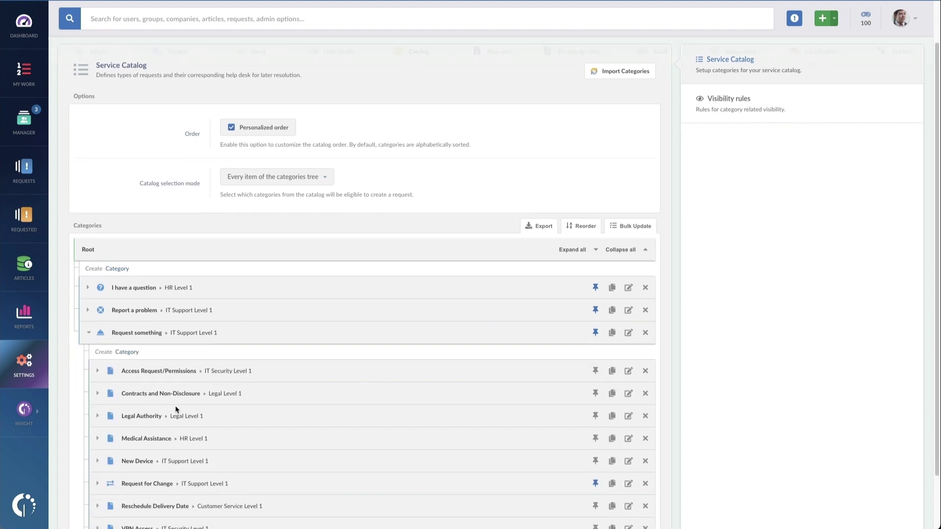
{"action": "left_click", "coordinate": [127, 337]}
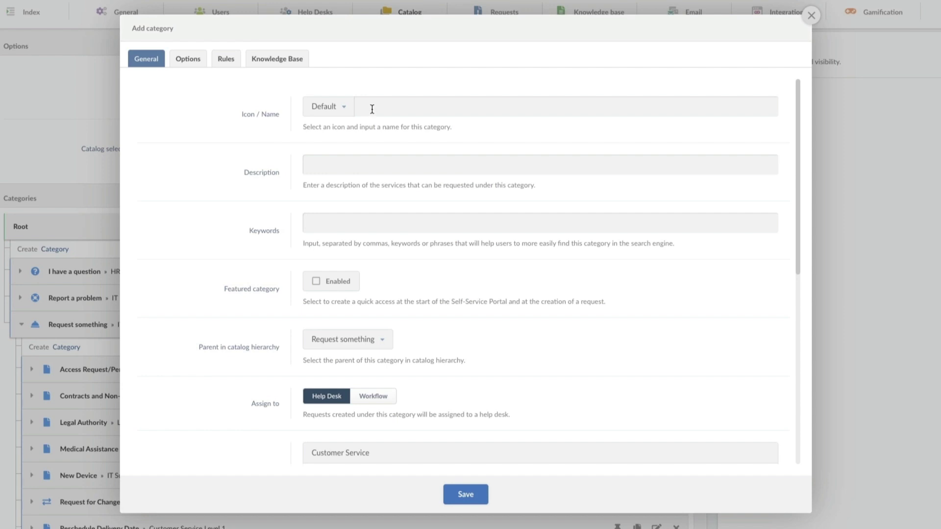
Step: Name the category Application/Software Request, with the Alternate Arrow Down icon and the description "Request an application be installed for a specific employee"
{"action": "left_click", "coordinate": [372, 108]}
{"action": "type", "text": "Application/Software Request"}
{"action": "left_click", "coordinate": [337, 106]}
{"action": "type", "text": "arrow down"}
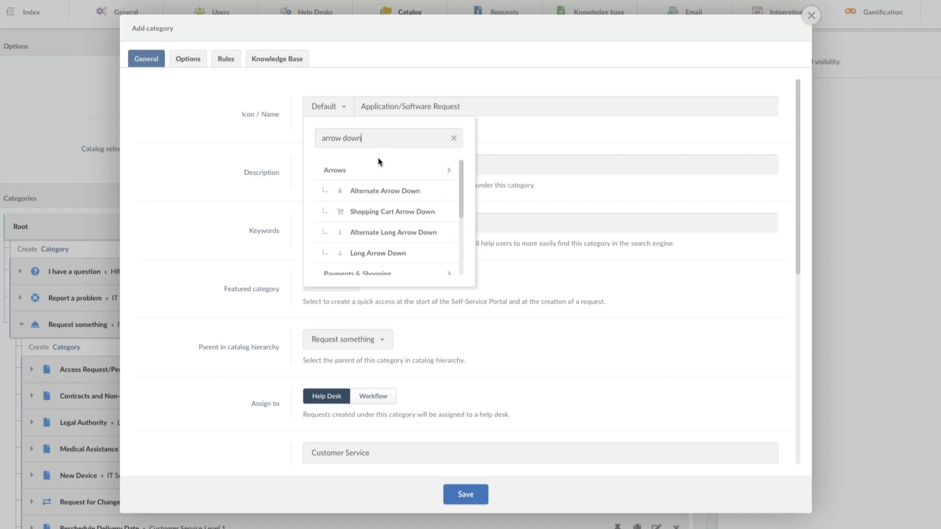
{"action": "left_click", "coordinate": [386, 191]}
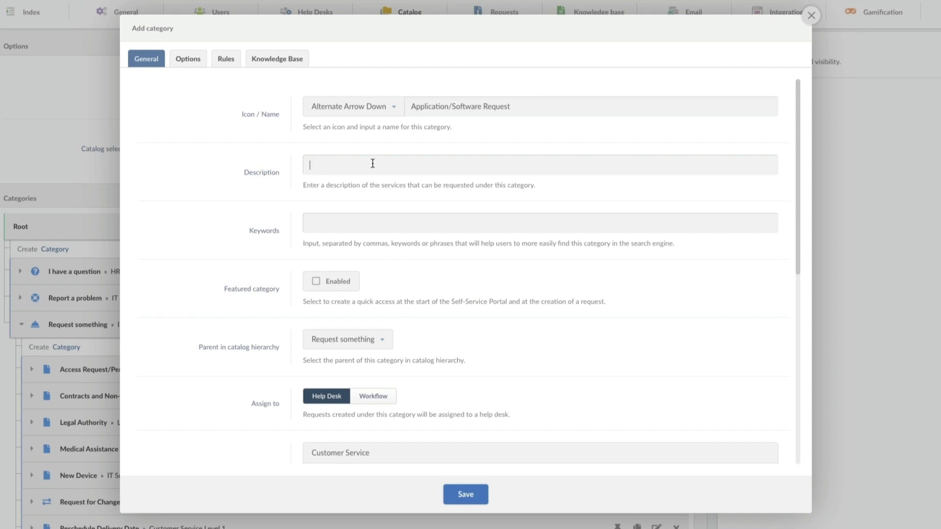
{"action": "type", "text": "Request an application be installed for a specific employee"}
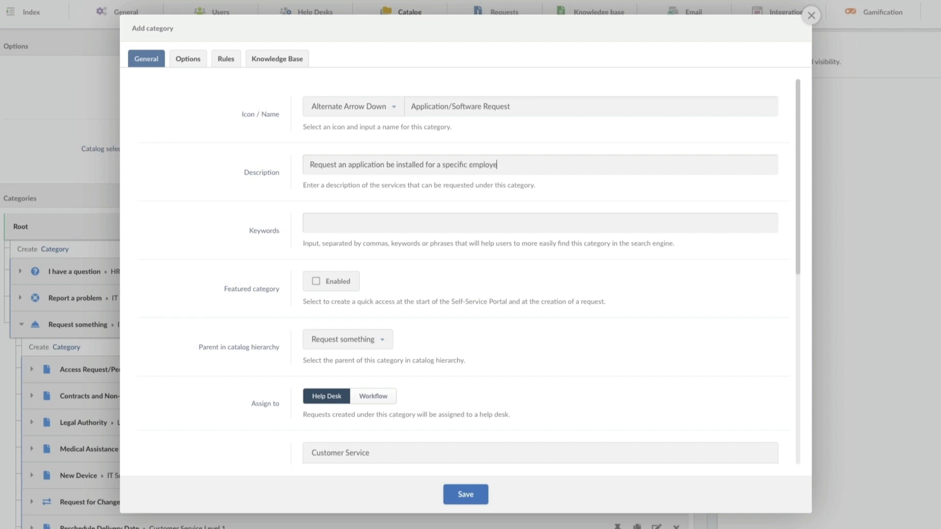
Step: Enter the keywords app, software, application, installation, install, permissions, excel, word, office, teams, sharepoint and make it a featured category
{"action": "type", "text": "app, software,"}
{"action": "type", "text": "application, installation, install, permissions, excel, word, office, teams, sharepoint,"}
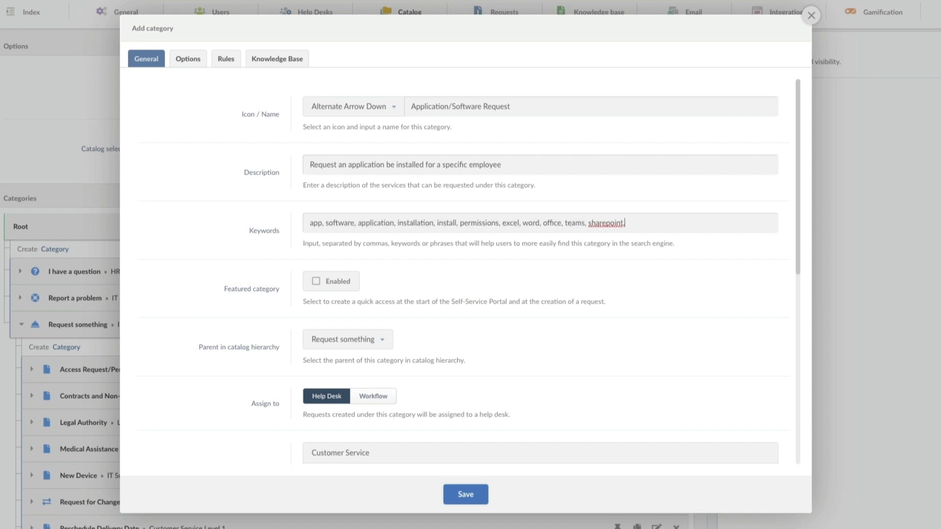
{"action": "key", "text": "Tab"}
{"action": "left_click", "coordinate": [321, 281]}
{"action": "scroll", "coordinate": [256, 284], "scroll_direction": "down", "scroll_amount": 1}
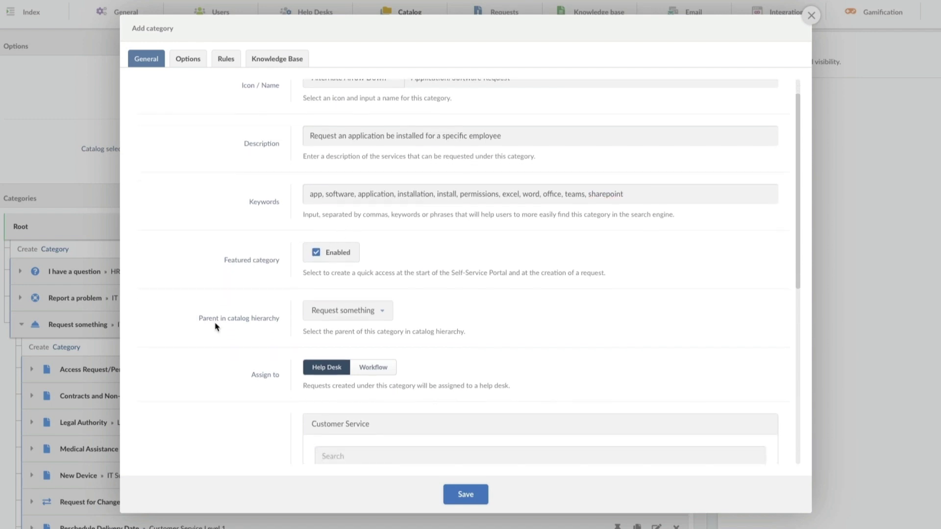
Step: Assign the category to a workflow instead of a help desk and choose the Application Request workflow
{"action": "left_click_drag", "start_coordinate": [207, 318], "coordinate": [237, 318]}
{"action": "left_click", "coordinate": [262, 319]}
{"action": "scroll", "coordinate": [263, 321], "scroll_direction": "down", "scroll_amount": 4}
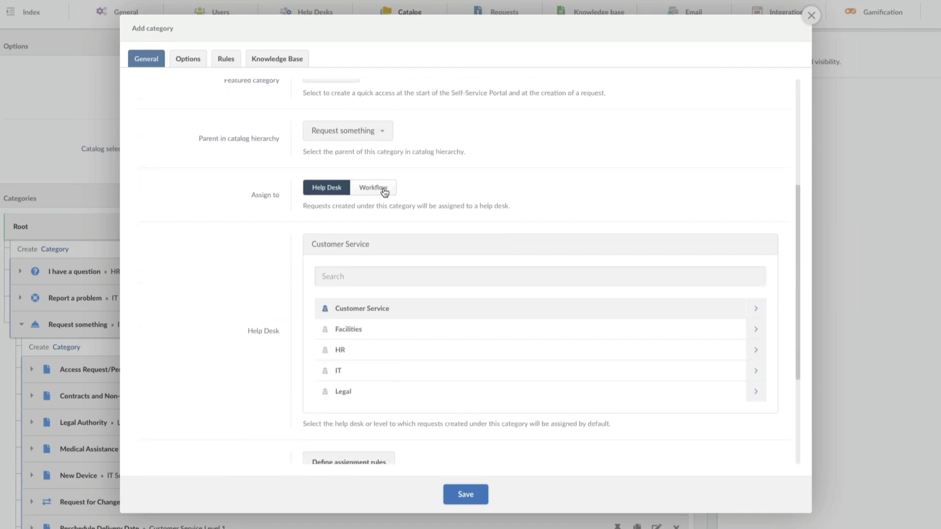
{"action": "left_click", "coordinate": [370, 196]}
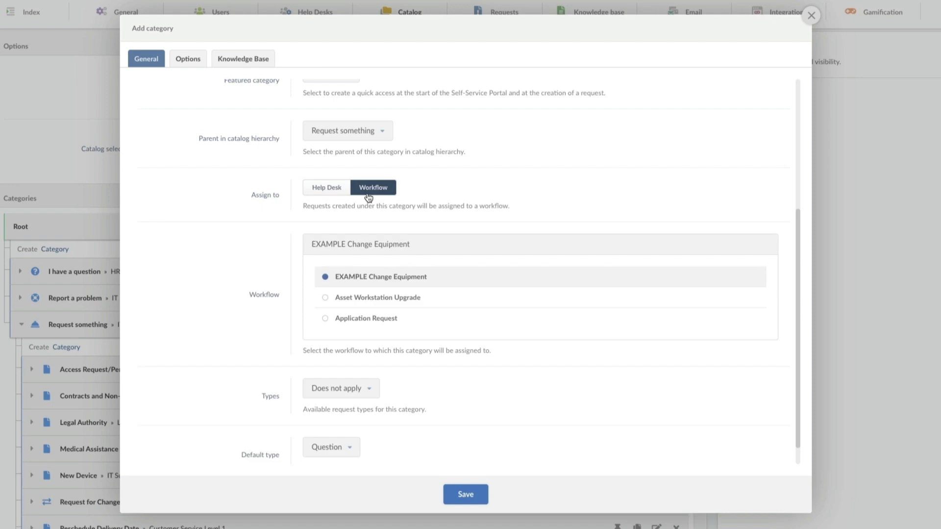
{"action": "left_click", "coordinate": [331, 321]}
{"action": "scroll", "coordinate": [227, 295], "scroll_direction": "down", "scroll_amount": 1}
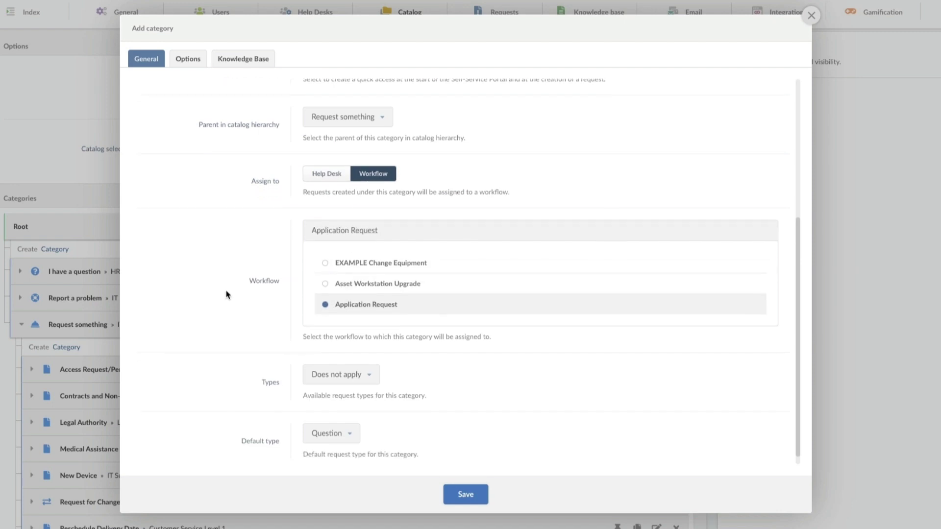
Step: Set both the category's available request type and its default type to Service Request
{"action": "left_click", "coordinate": [366, 363]}
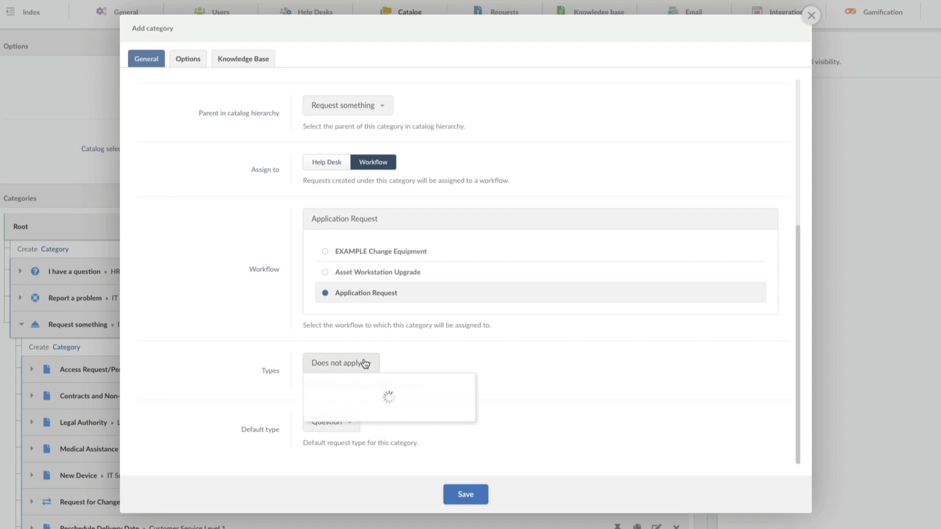
{"action": "left_click", "coordinate": [368, 474]}
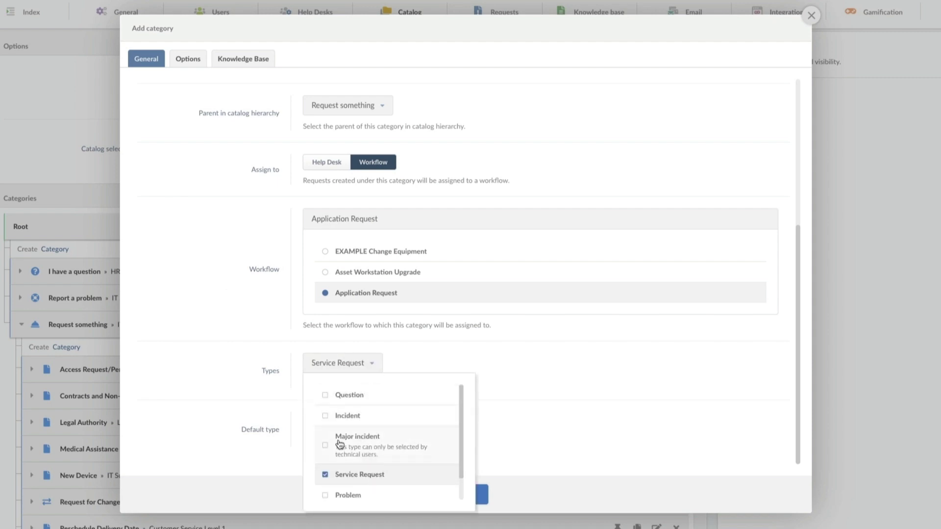
{"action": "left_click", "coordinate": [267, 426]}
{"action": "left_click", "coordinate": [333, 430]}
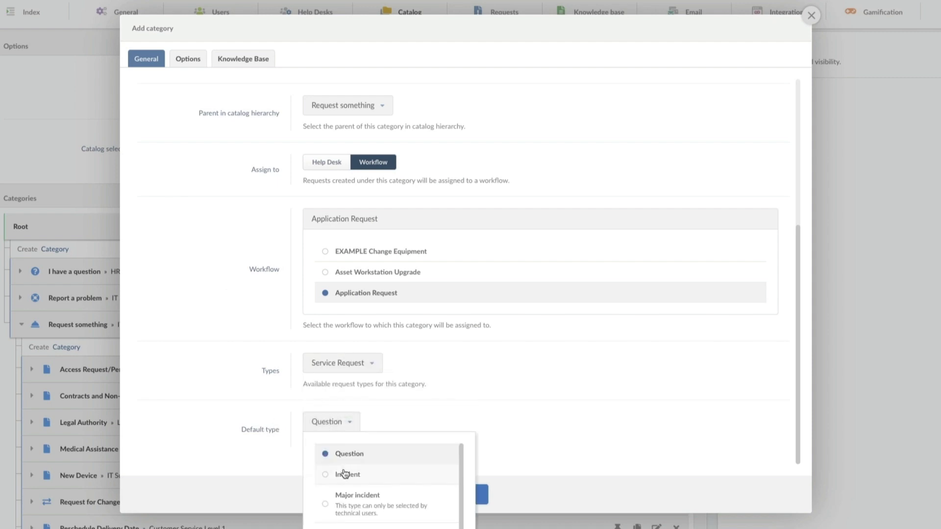
{"action": "left_click", "coordinate": [271, 461]}
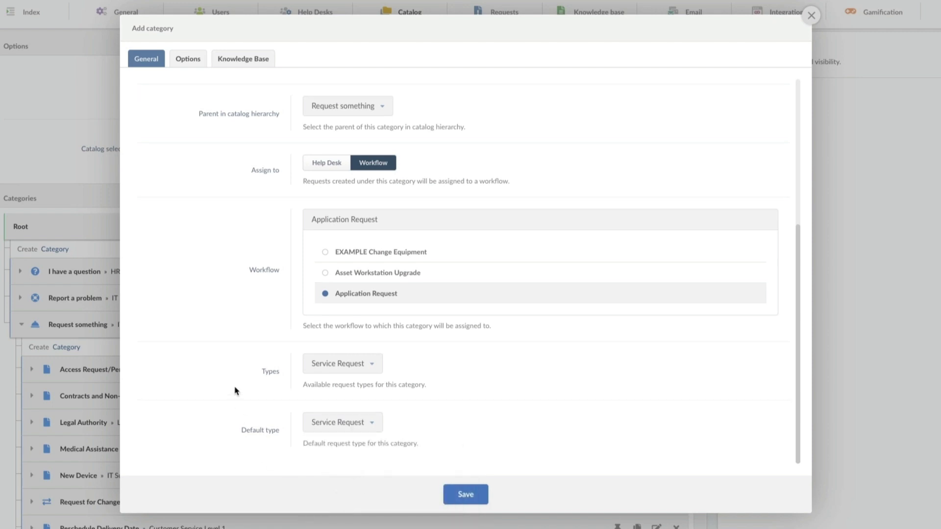
{"action": "scroll", "coordinate": [235, 391], "scroll_direction": "up", "scroll_amount": 5}
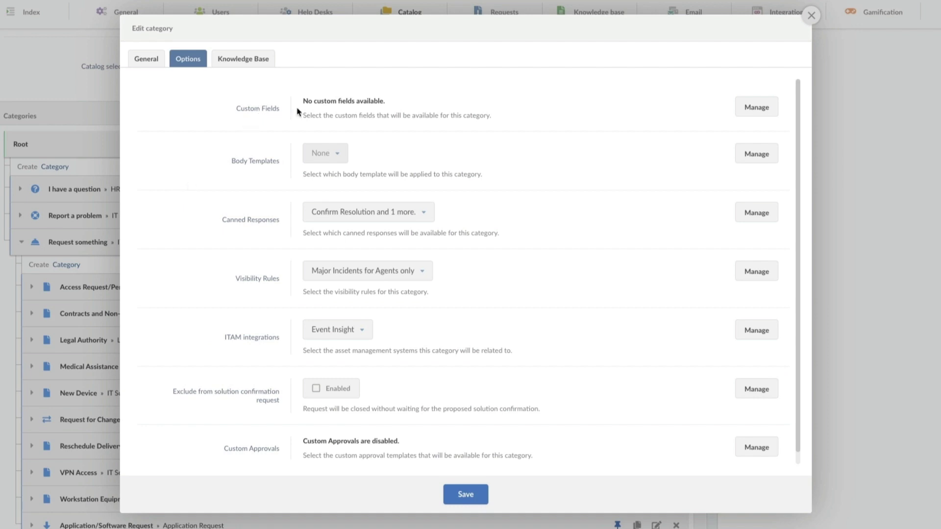
Step: Add the visibility rules "Non-visible priority for the end user" and "Date of occurrence not visible" to the category and save it
{"action": "left_click", "coordinate": [411, 277]}
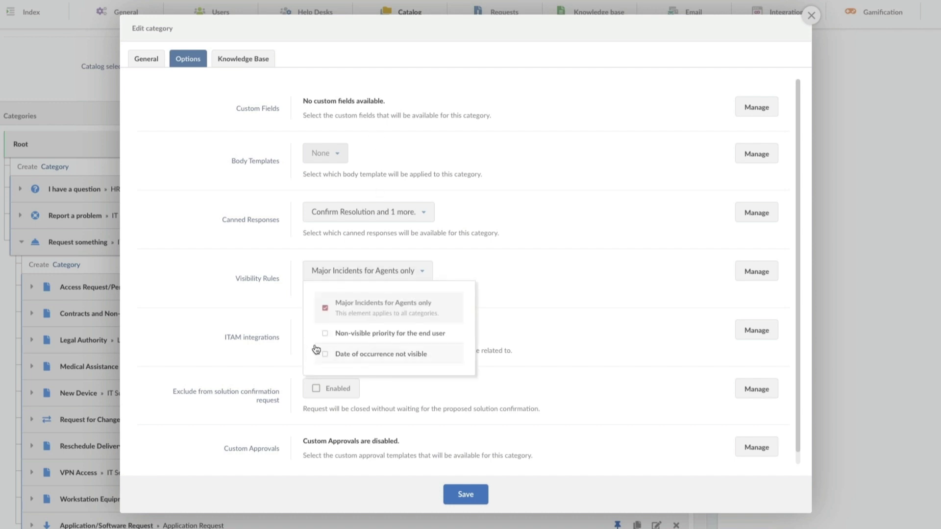
{"action": "left_click", "coordinate": [325, 334]}
{"action": "left_click", "coordinate": [325, 354]}
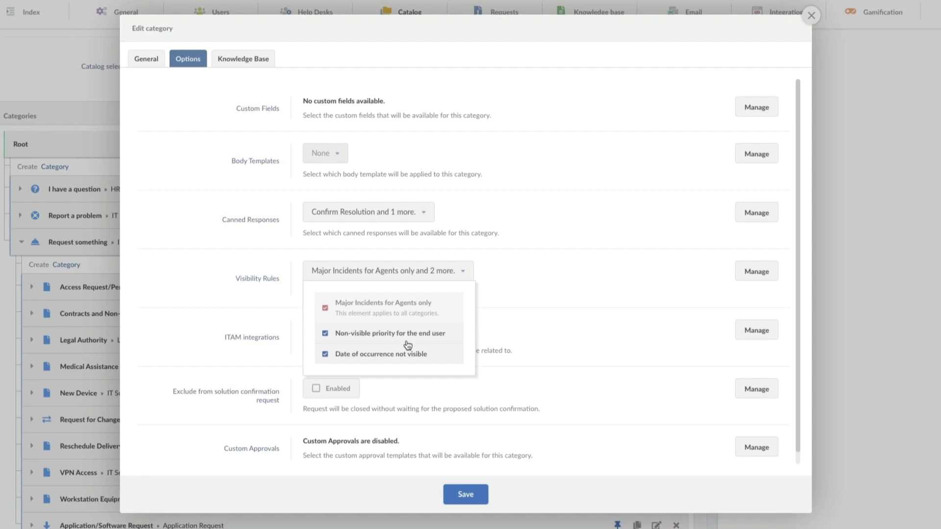
{"action": "left_click", "coordinate": [469, 497]}
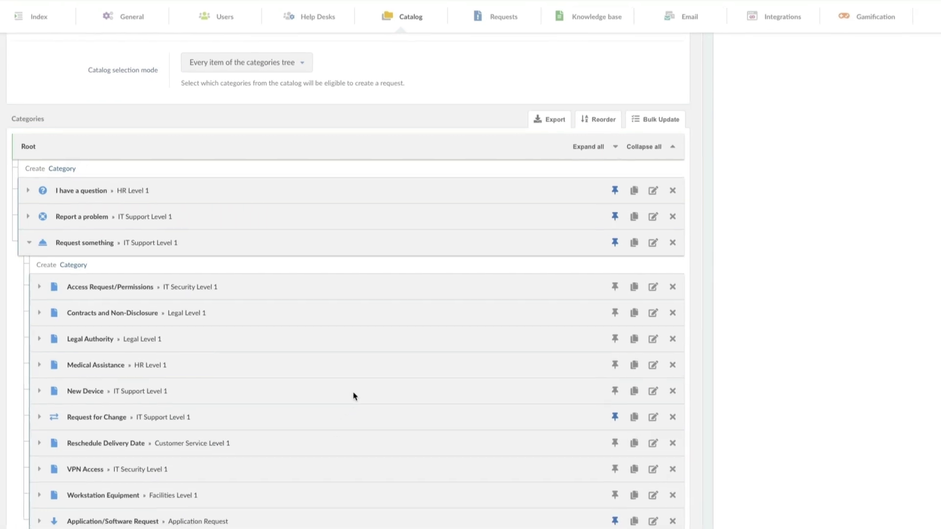
Step: Sign out of the current account and log in without a password as the end user who will make the request
{"action": "scroll", "coordinate": [417, 355], "scroll_direction": "up", "scroll_amount": 3}
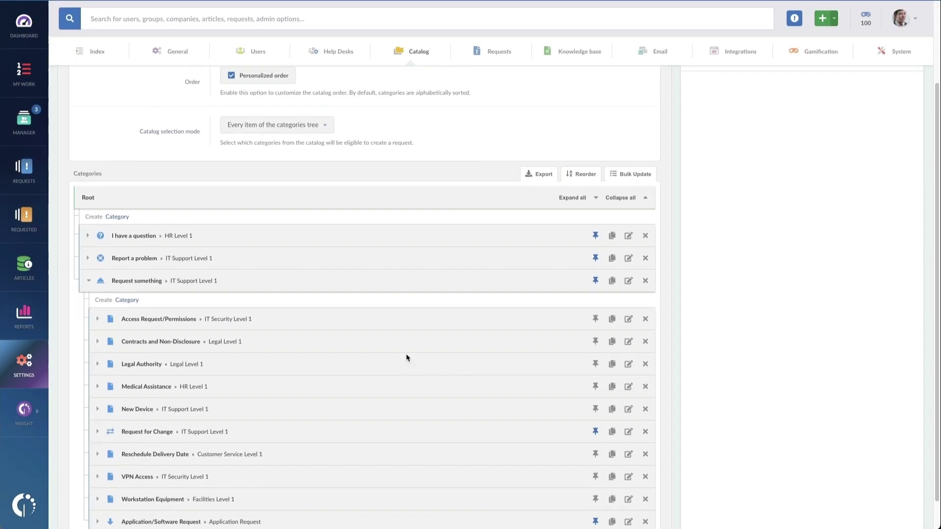
{"action": "left_click", "coordinate": [901, 22]}
{"action": "left_click", "coordinate": [811, 176]}
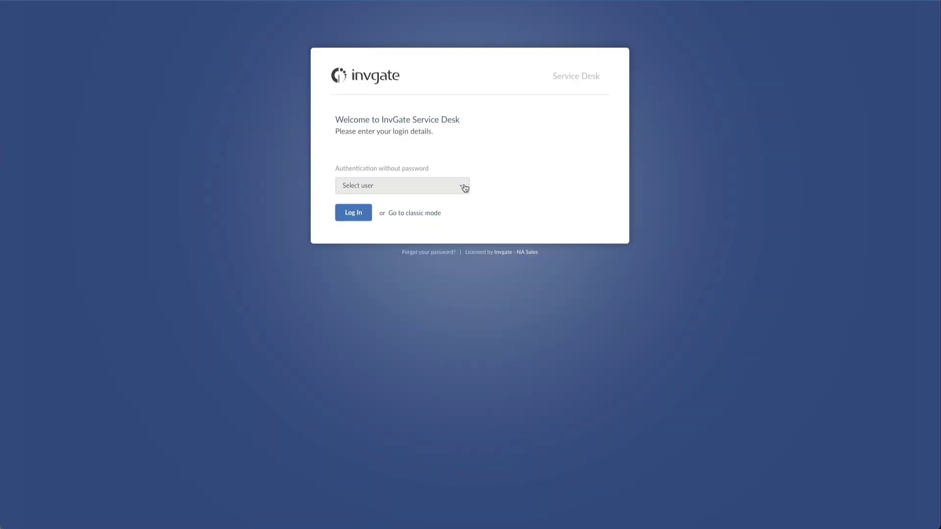
{"action": "left_click", "coordinate": [464, 188]}
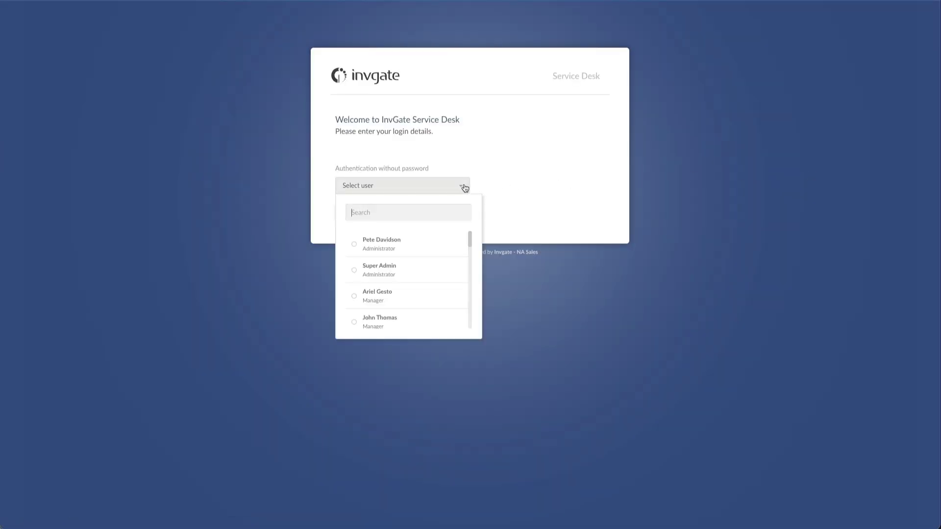
{"action": "type", "text": "nn"}
{"action": "type", "text": "ncy"}
{"action": "left_click", "coordinate": [388, 244]}
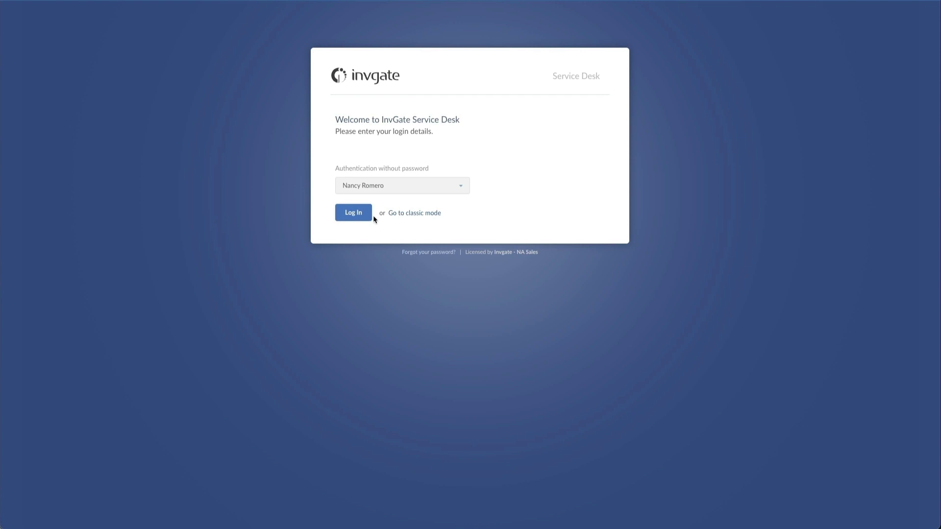
{"action": "left_click", "coordinate": [373, 214]}
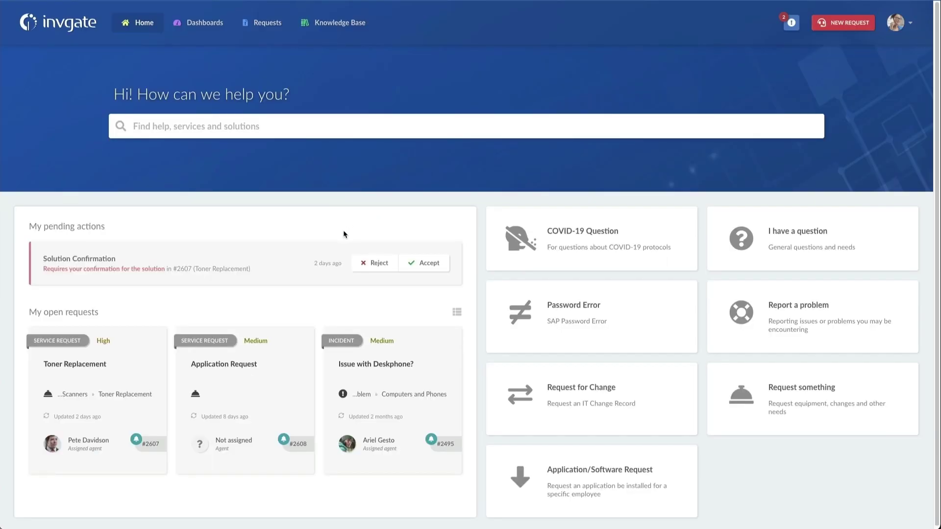
Step: Check the services offered under Request something for a new request, and return to the home page
{"action": "left_click", "coordinate": [851, 24]}
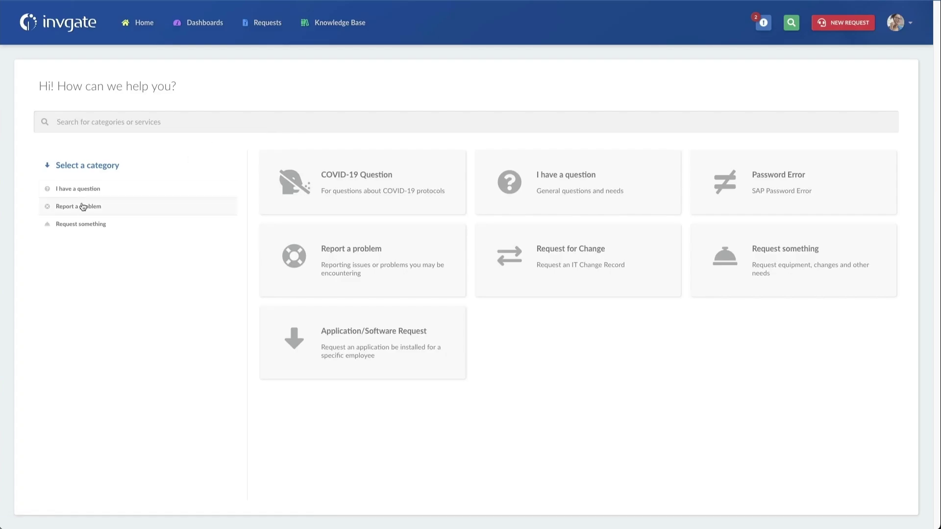
{"action": "left_click", "coordinate": [86, 224]}
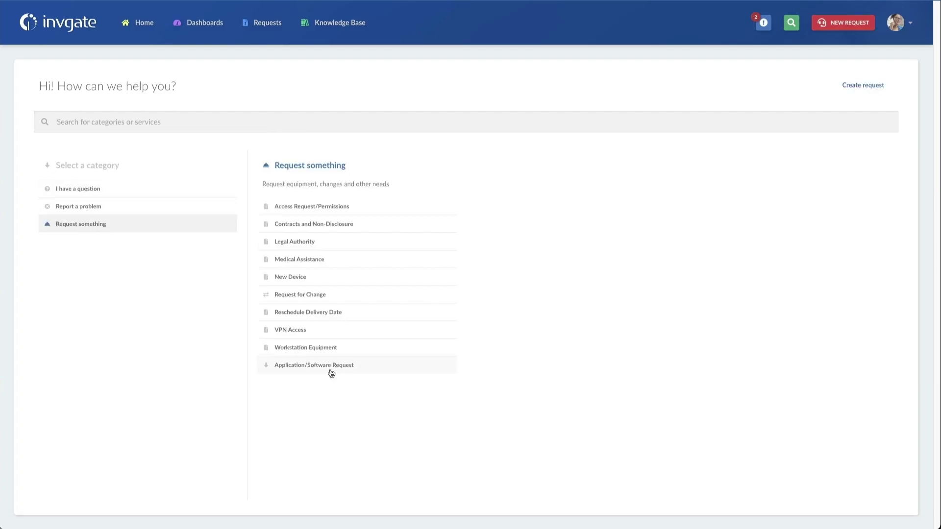
{"action": "left_click", "coordinate": [143, 25]}
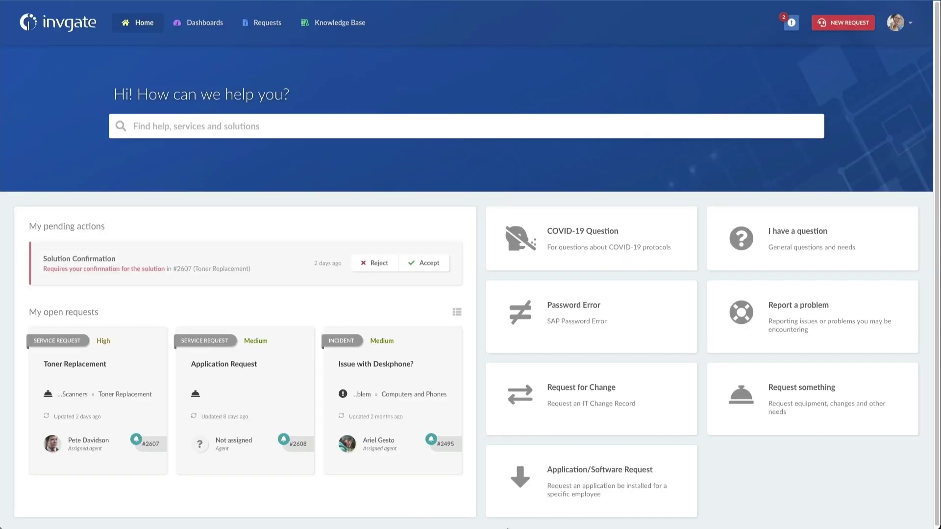
Step: Open a new Application/Software Request from the home page and set the signed-in end user as the person it is requested for
{"action": "left_click", "coordinate": [571, 470]}
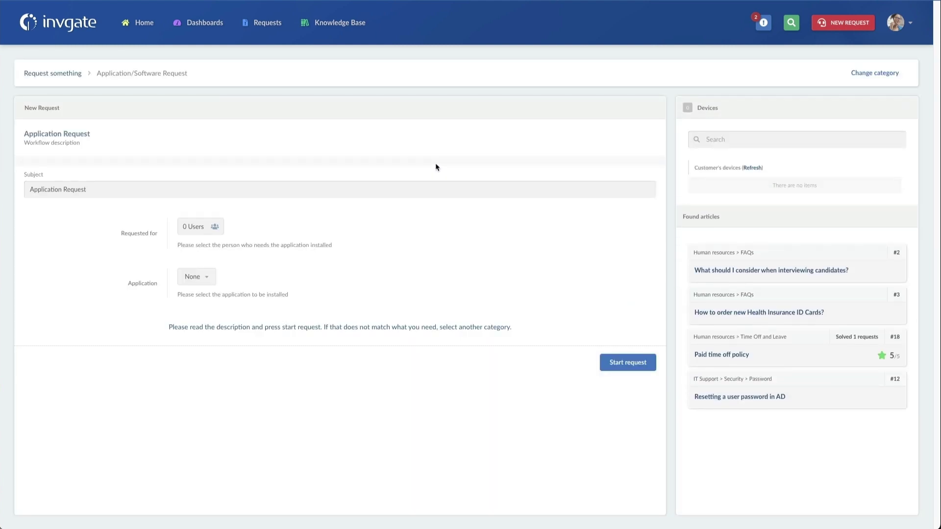
{"action": "left_click", "coordinate": [205, 227]}
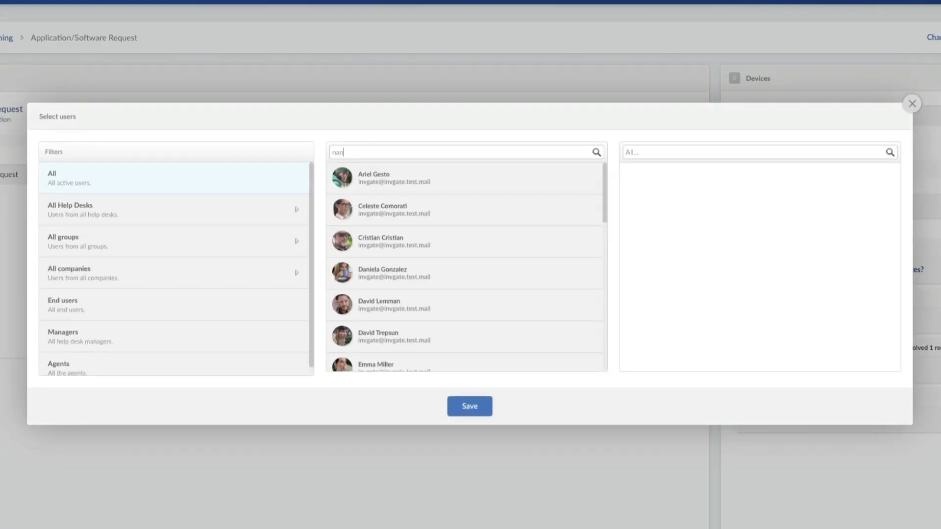
{"action": "type", "text": "nancy"}
{"action": "left_click", "coordinate": [372, 182]}
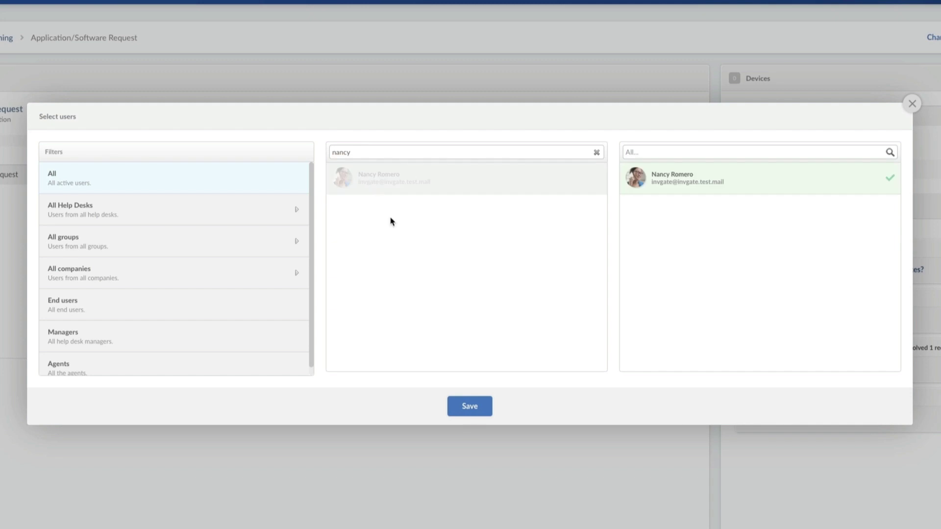
{"action": "left_click", "coordinate": [474, 409]}
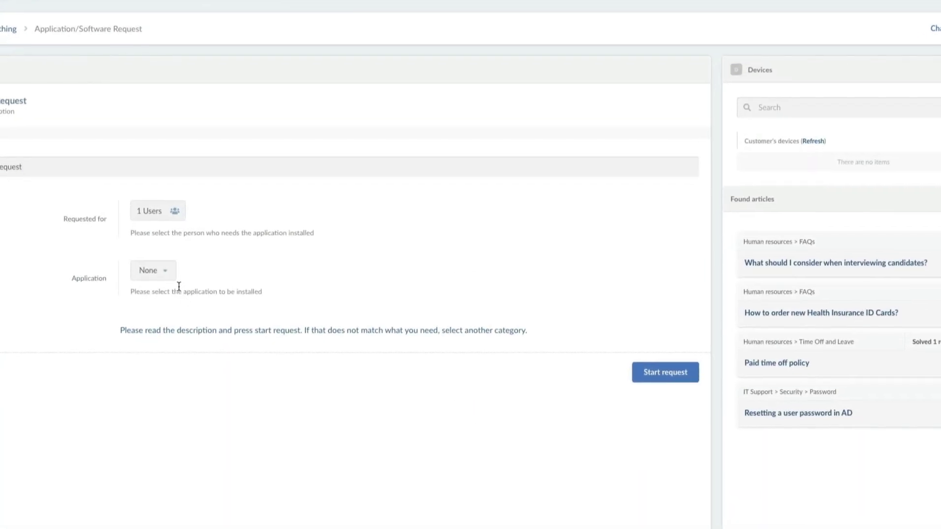
Step: Choose Adobe Acrobat DC and Adobe Photoshop as the applications to be installed in the request form
{"action": "left_click", "coordinate": [155, 279]}
{"action": "scroll", "coordinate": [236, 368], "scroll_direction": "down", "scroll_amount": 5}
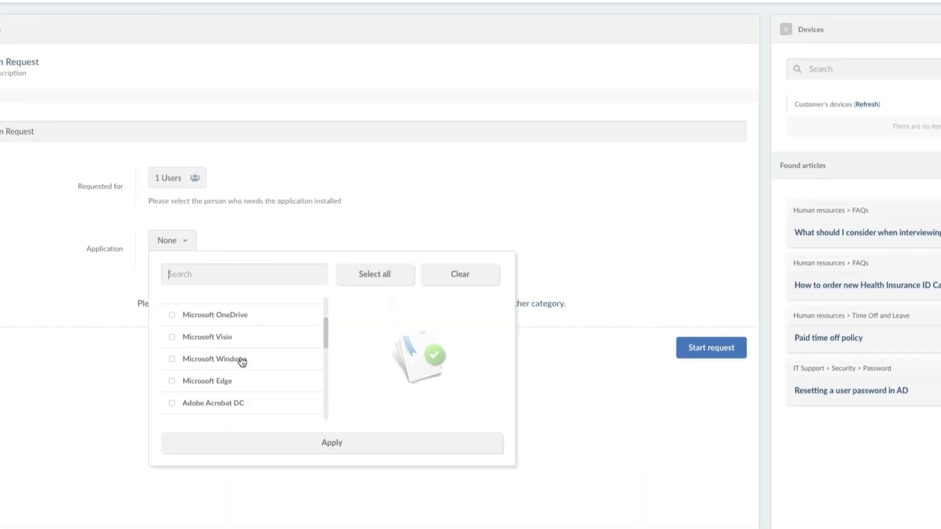
{"action": "scroll", "coordinate": [241, 362], "scroll_direction": "up", "scroll_amount": 3}
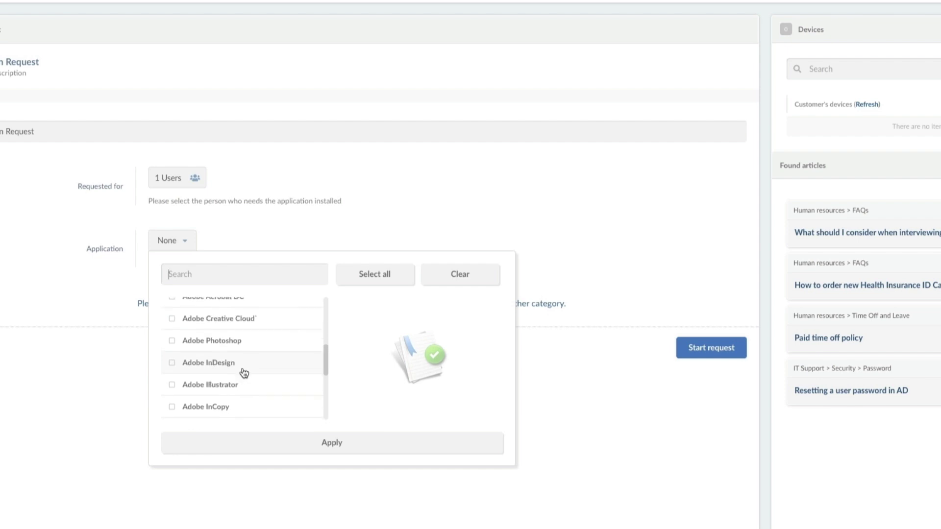
{"action": "left_click", "coordinate": [240, 312]}
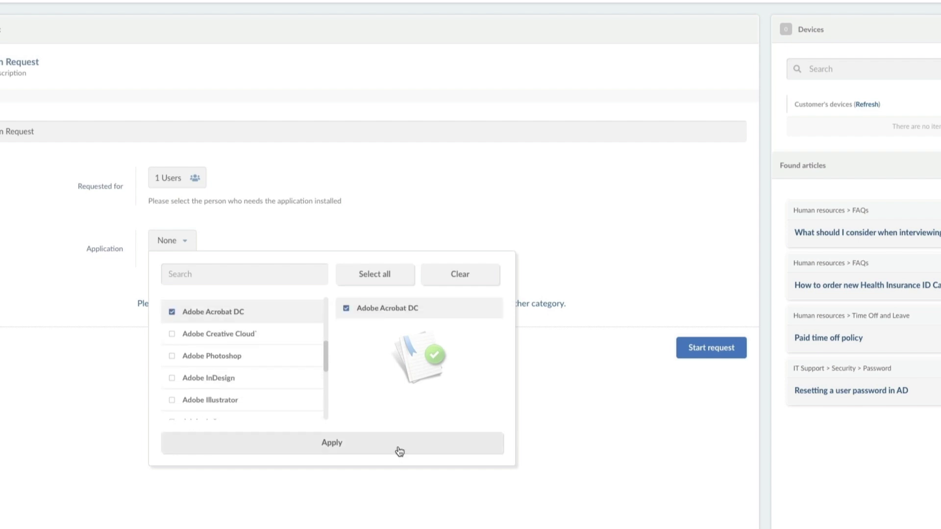
{"action": "left_click", "coordinate": [346, 450]}
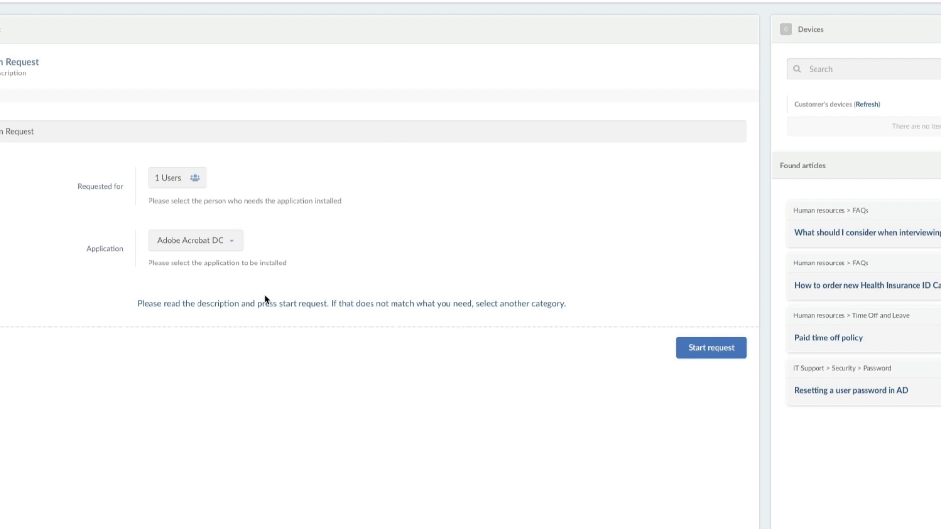
{"action": "left_click", "coordinate": [233, 242]}
{"action": "scroll", "coordinate": [211, 384], "scroll_direction": "down", "scroll_amount": 1}
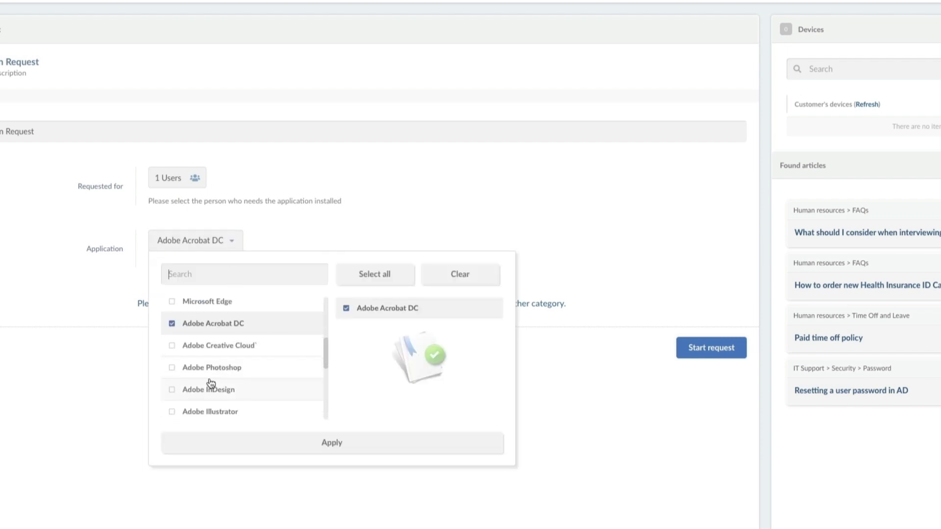
{"action": "left_click", "coordinate": [207, 371]}
{"action": "left_click", "coordinate": [327, 440]}
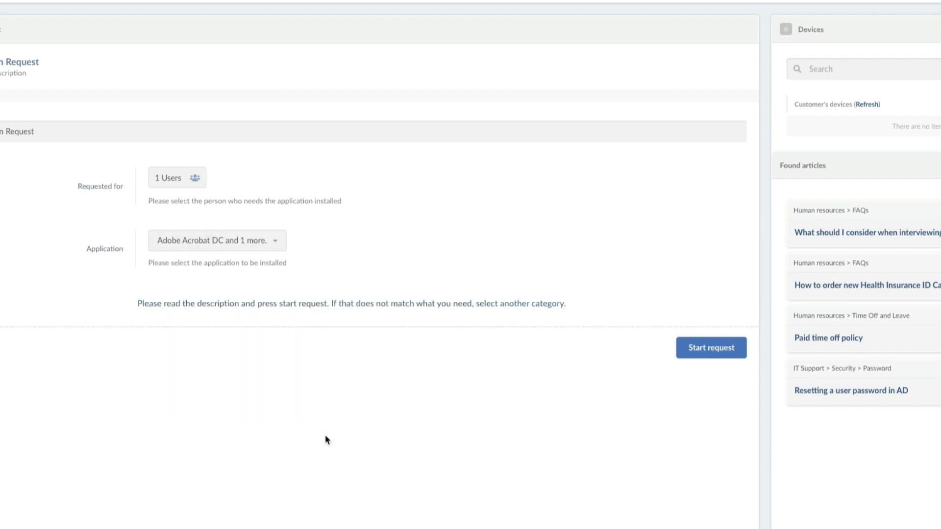
Step: Submit the completed Application Request to start its workflow
{"action": "left_click_drag", "start_coordinate": [212, 304], "coordinate": [594, 304]}
{"action": "left_click", "coordinate": [594, 304]}
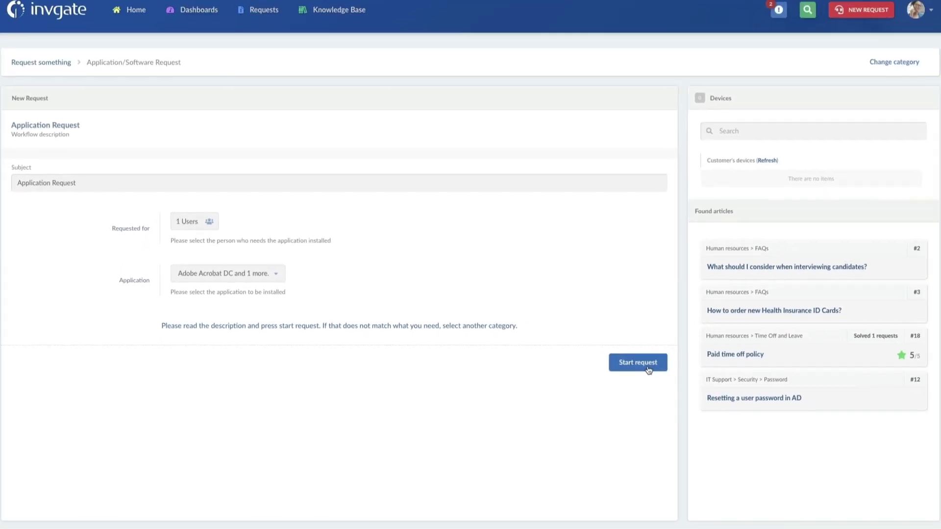
{"action": "left_click", "coordinate": [706, 357]}
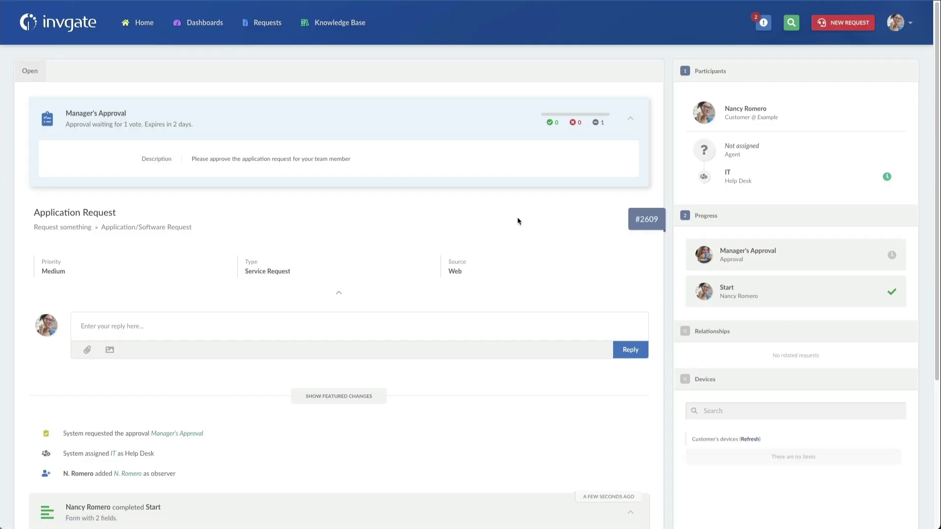
Step: Review the submitted request's Manager's Approval status, its pending approver and the completed Start form details
{"action": "left_click_drag", "start_coordinate": [129, 127], "coordinate": [191, 127]}
{"action": "left_click", "coordinate": [222, 128]}
{"action": "mouse_move", "coordinate": [598, 126]}
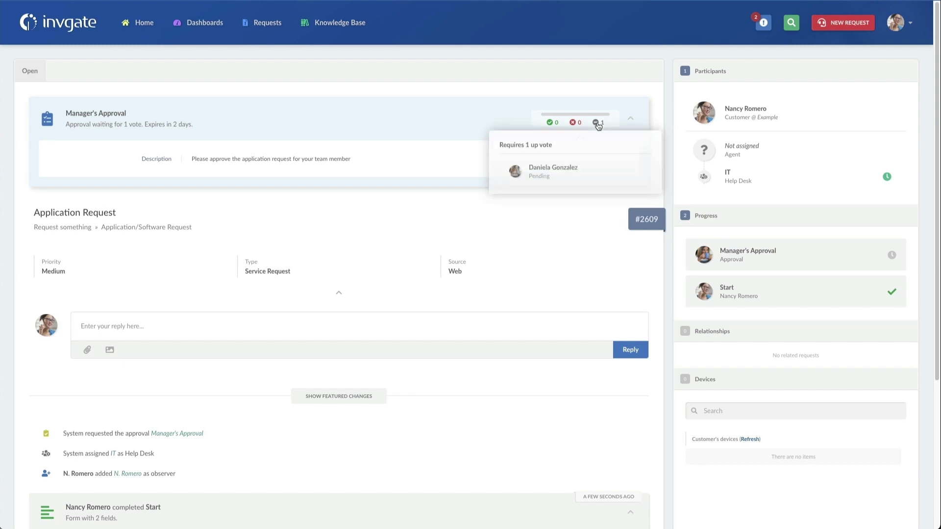
{"action": "left_click_drag", "start_coordinate": [536, 162], "coordinate": [575, 164]}
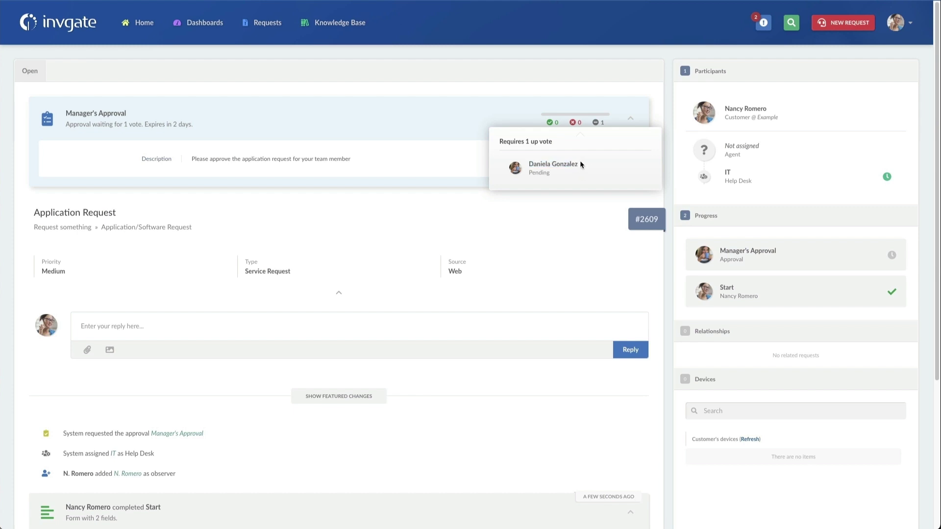
{"action": "scroll", "coordinate": [387, 205], "scroll_direction": "down", "scroll_amount": 3}
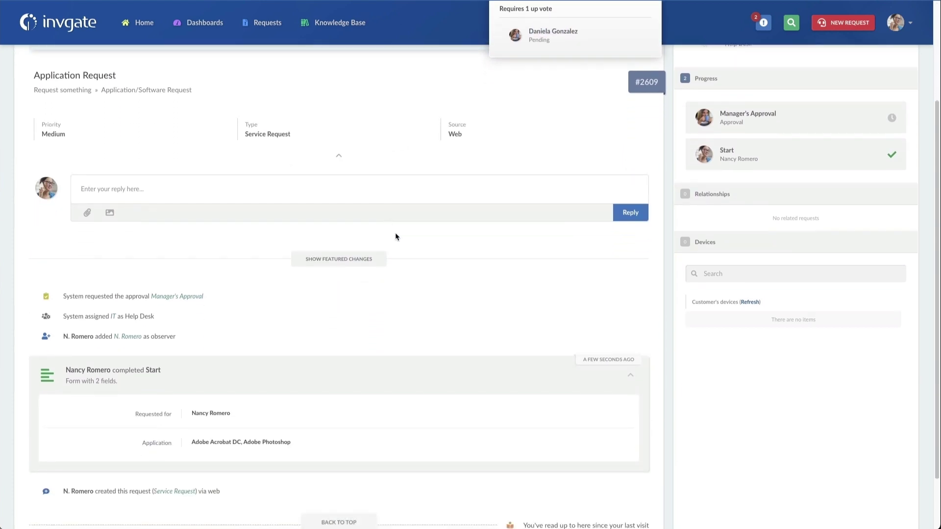
{"action": "scroll", "coordinate": [450, 275], "scroll_direction": "down", "scroll_amount": 2}
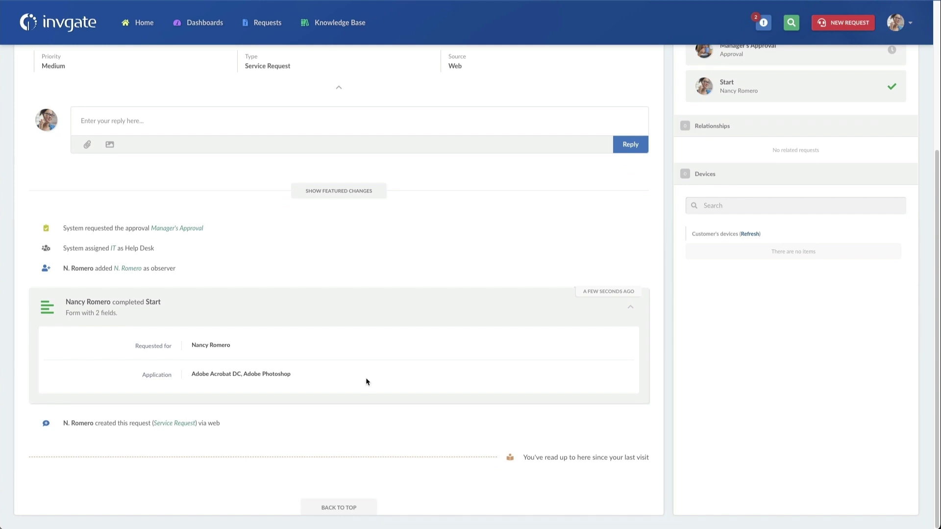
{"action": "scroll", "coordinate": [300, 371], "scroll_direction": "up", "scroll_amount": 4}
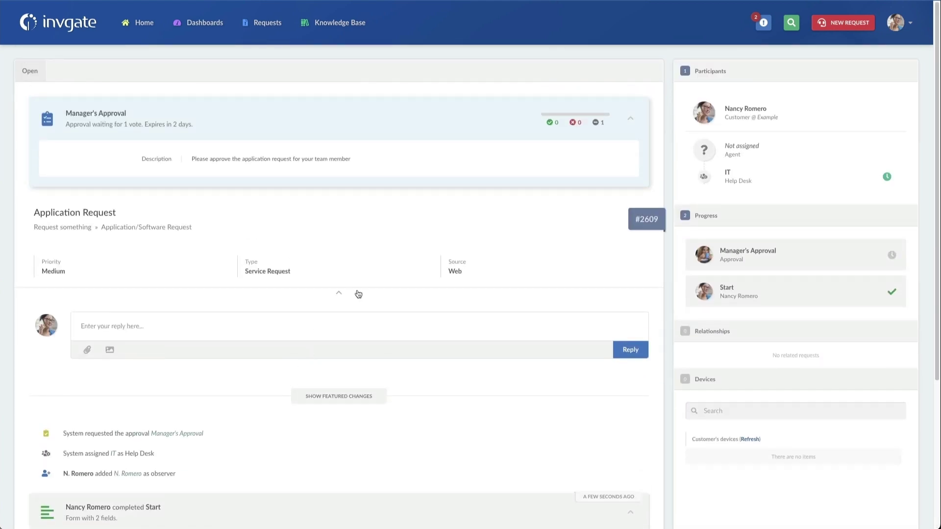
Step: Log out of the end-user account and log in without a password as the manager assigned to the approval
{"action": "left_click", "coordinate": [895, 23]}
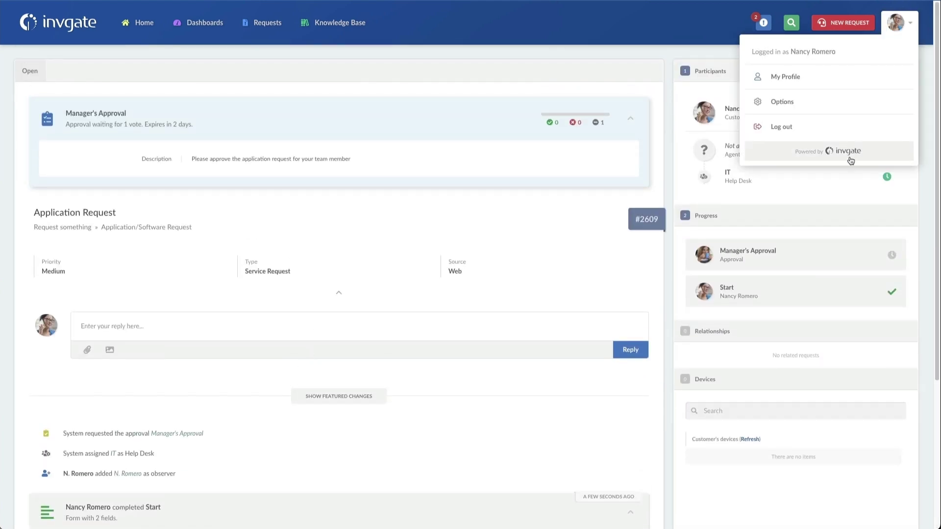
{"action": "left_click", "coordinate": [854, 128]}
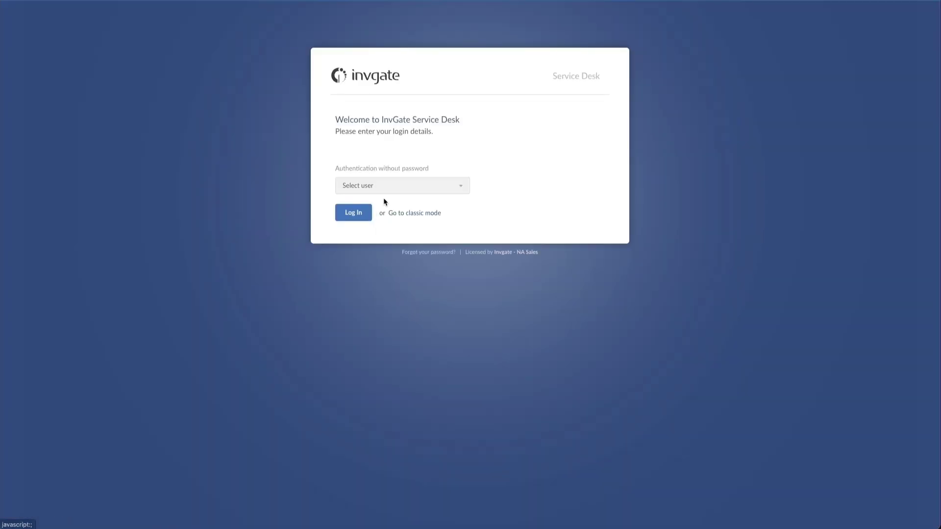
{"action": "left_click", "coordinate": [386, 189]}
{"action": "type", "text": "dani"}
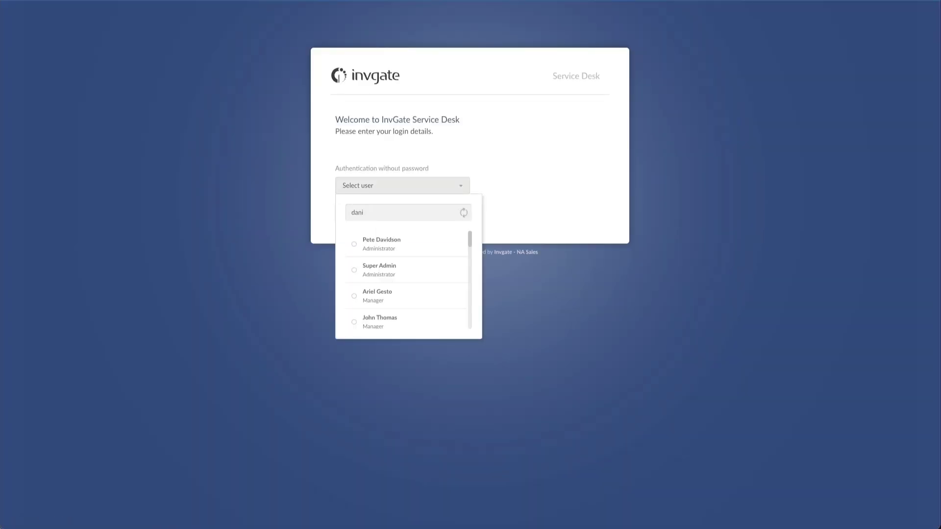
{"action": "left_click", "coordinate": [380, 243]}
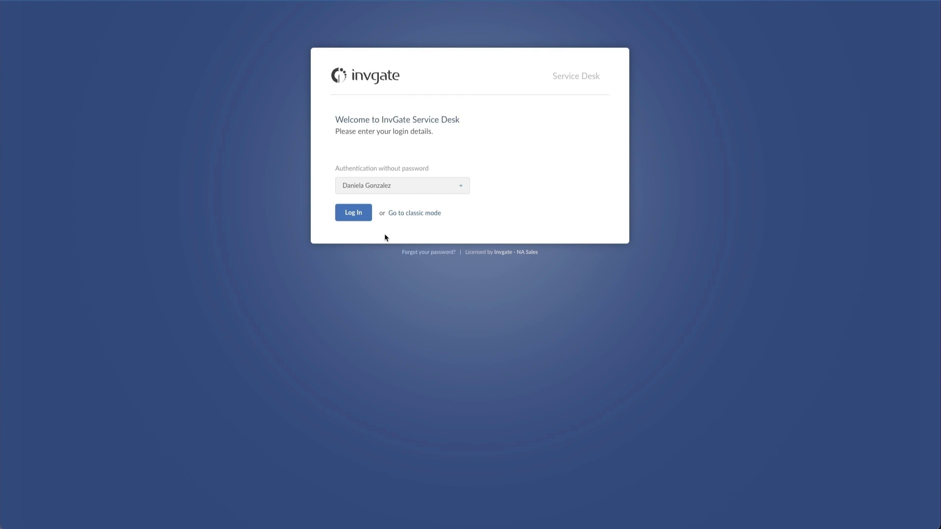
{"action": "left_click", "coordinate": [351, 220]}
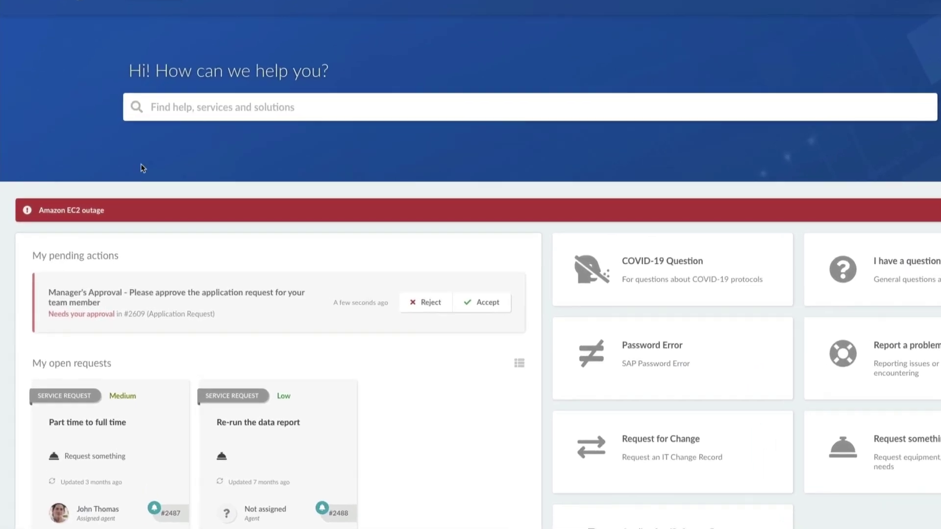
Step: Open the pending Manager's Approval for the Application Request, check the requested person and applications, and accept it
{"action": "left_click_drag", "start_coordinate": [53, 295], "coordinate": [159, 310]}
{"action": "left_click", "coordinate": [159, 308]}
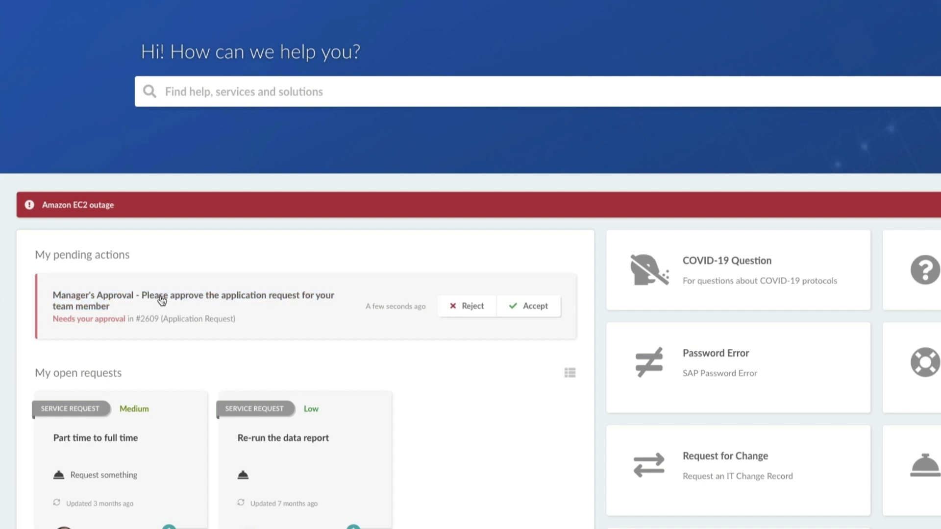
{"action": "left_click", "coordinate": [161, 300]}
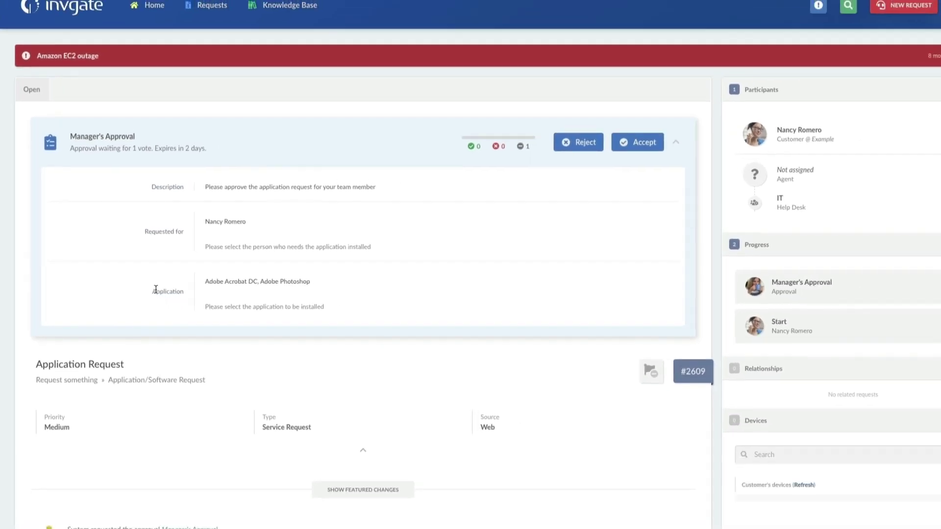
{"action": "left_click_drag", "start_coordinate": [193, 225], "coordinate": [226, 228]}
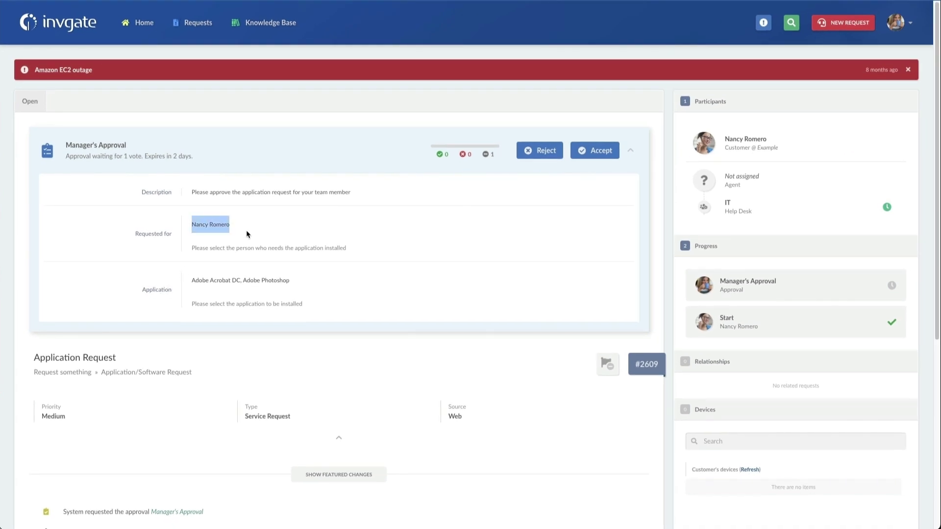
{"action": "left_click_drag", "start_coordinate": [190, 281], "coordinate": [342, 286]}
{"action": "left_click", "coordinate": [341, 286]}
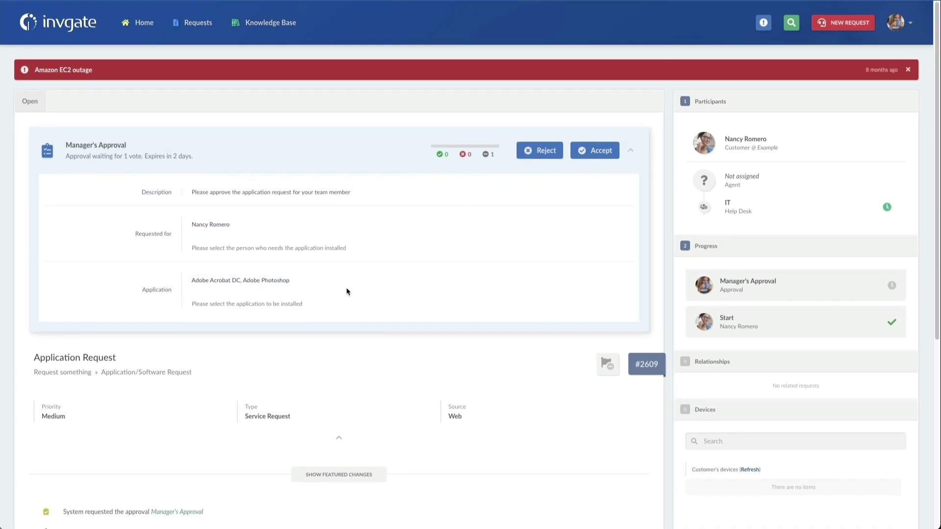
{"action": "left_click", "coordinate": [590, 154]}
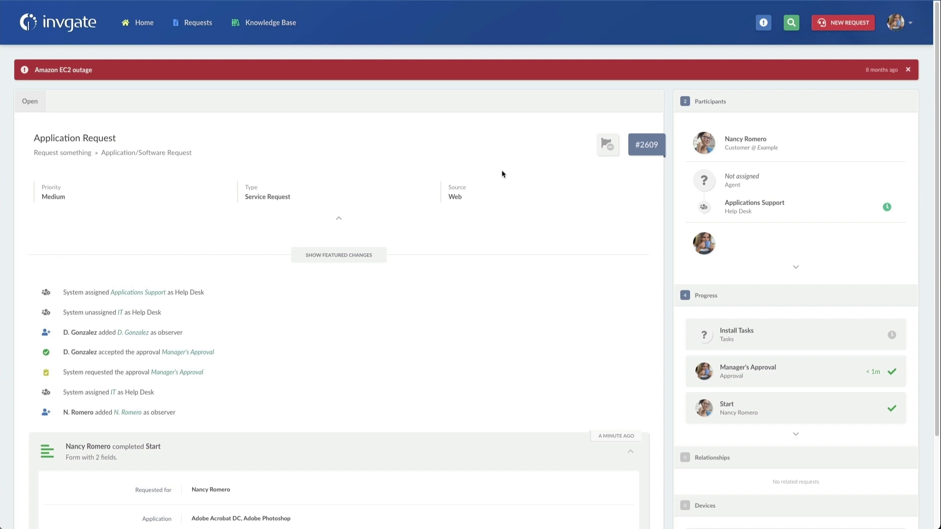
{"action": "scroll", "coordinate": [499, 175], "scroll_direction": "down", "scroll_amount": 1}
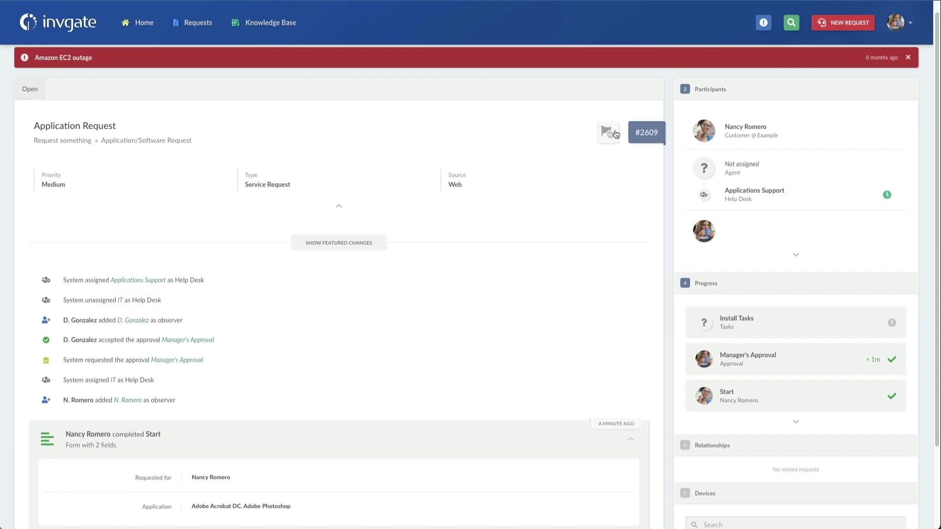
{"action": "scroll", "coordinate": [735, 118], "scroll_direction": "up", "scroll_amount": 1}
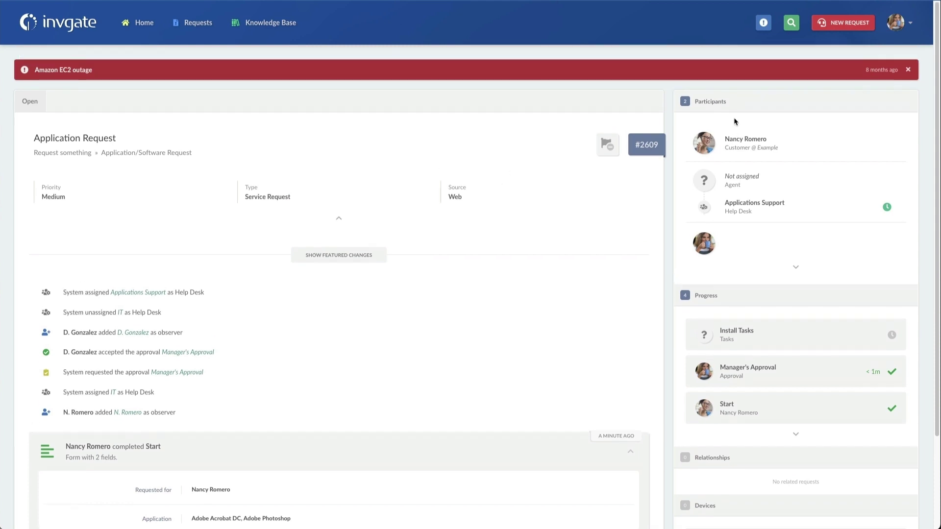
Step: Log out of the manager's account and log in without a password as the first listed administrator
{"action": "left_click", "coordinate": [898, 26]}
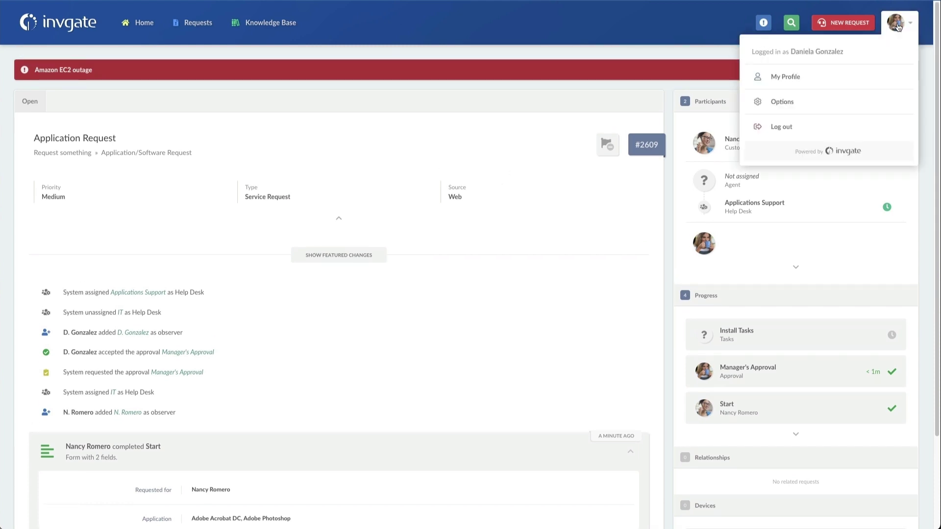
{"action": "left_click", "coordinate": [813, 129]}
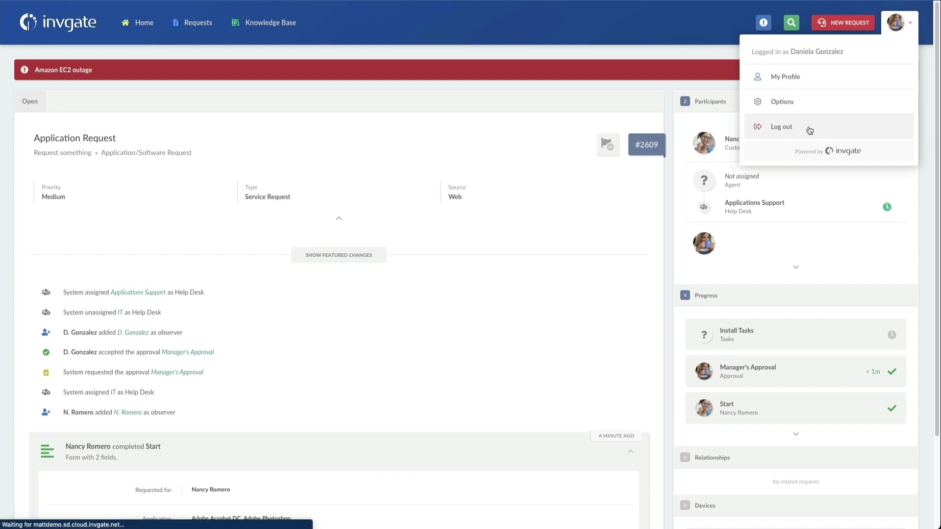
{"action": "left_click", "coordinate": [390, 191]}
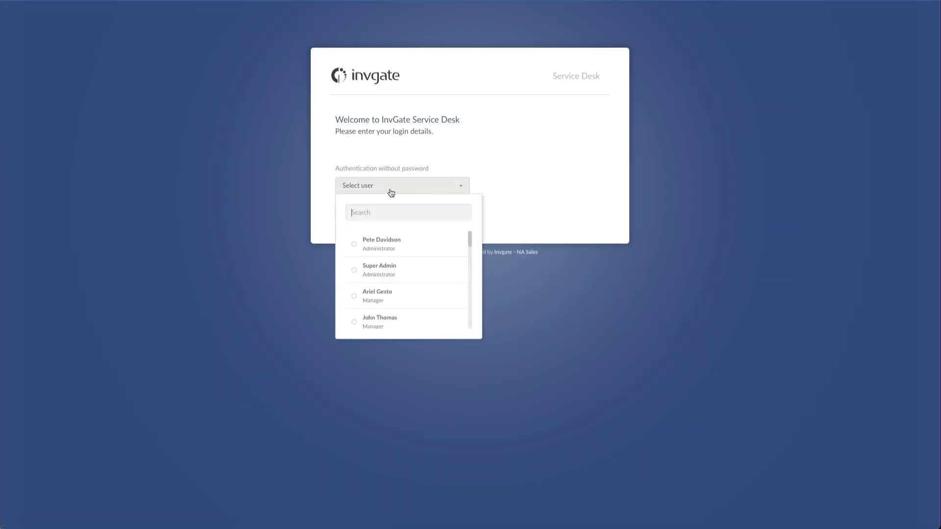
{"action": "left_click", "coordinate": [378, 238]}
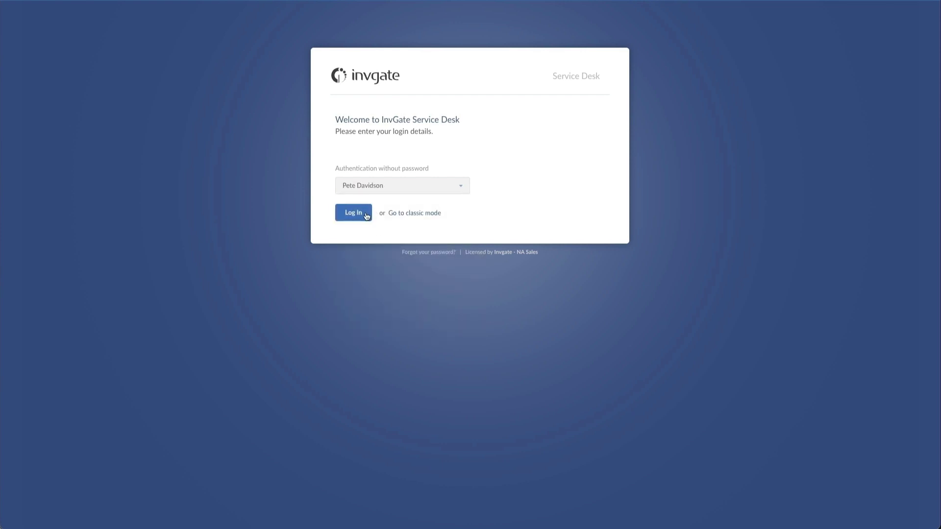
{"action": "left_click", "coordinate": [365, 216]}
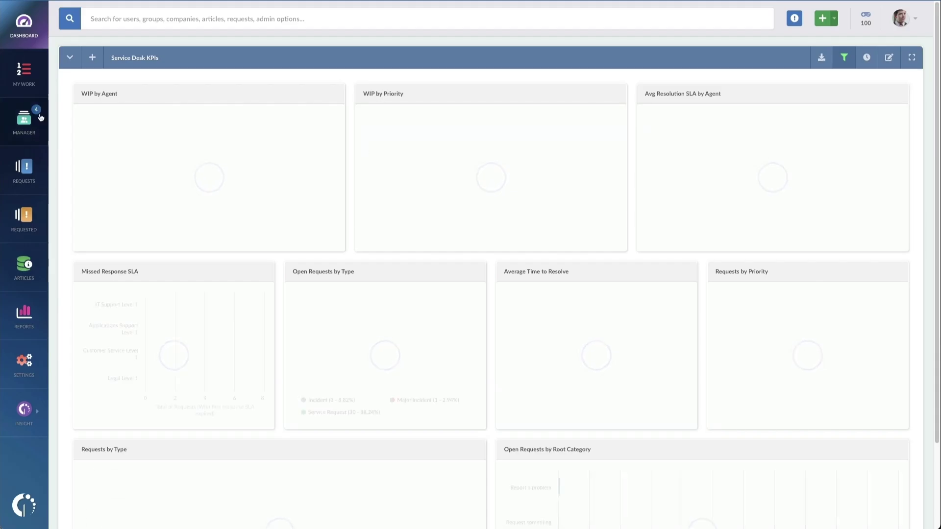
Step: Search for the requesting end user, open their most recent Application Request from the profile, and review its activity history
{"action": "left_click", "coordinate": [39, 93]}
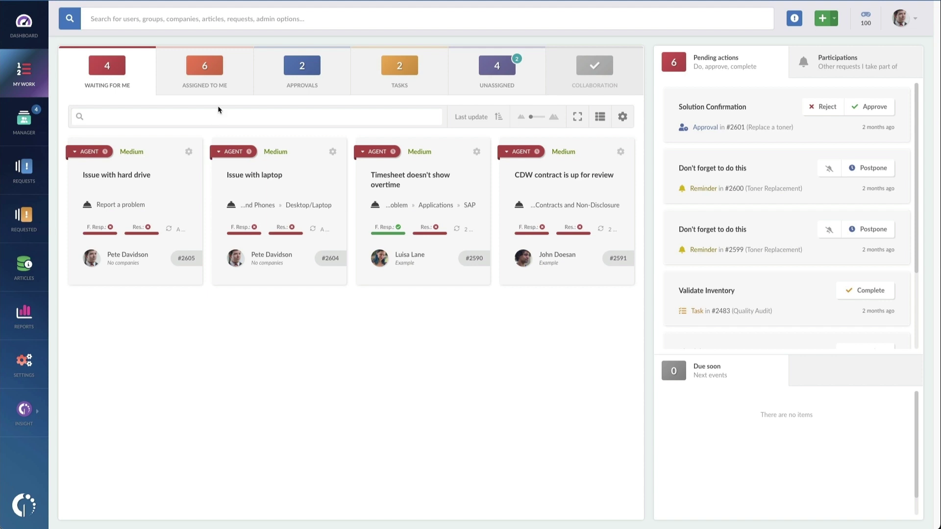
{"action": "type", "text": "nancy"}
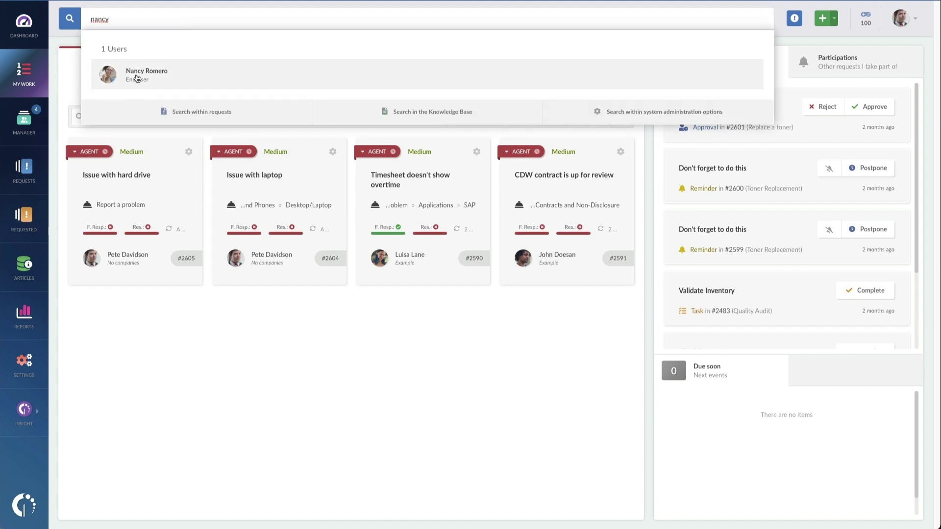
{"action": "left_click", "coordinate": [139, 75]}
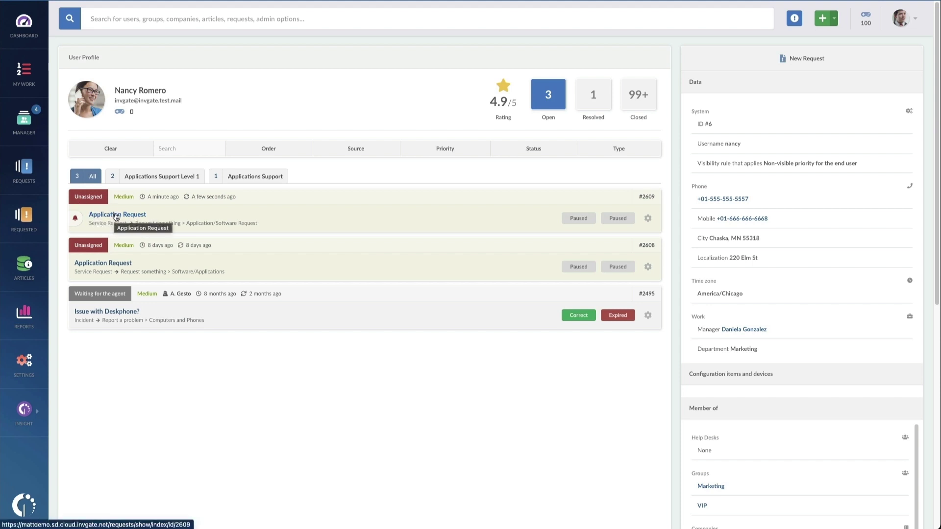
{"action": "left_click", "coordinate": [115, 217]}
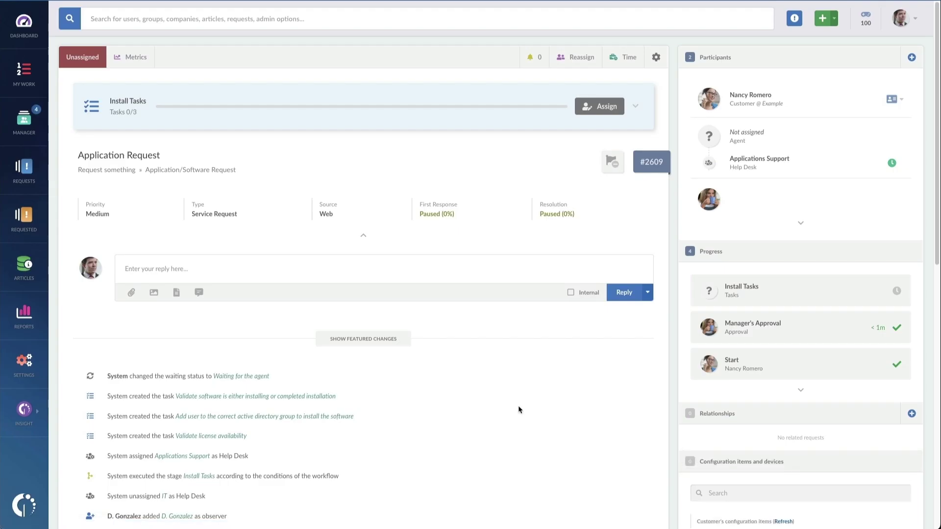
{"action": "scroll", "coordinate": [485, 393], "scroll_direction": "down", "scroll_amount": 4}
{"action": "scroll", "coordinate": [483, 392], "scroll_direction": "down", "scroll_amount": 2}
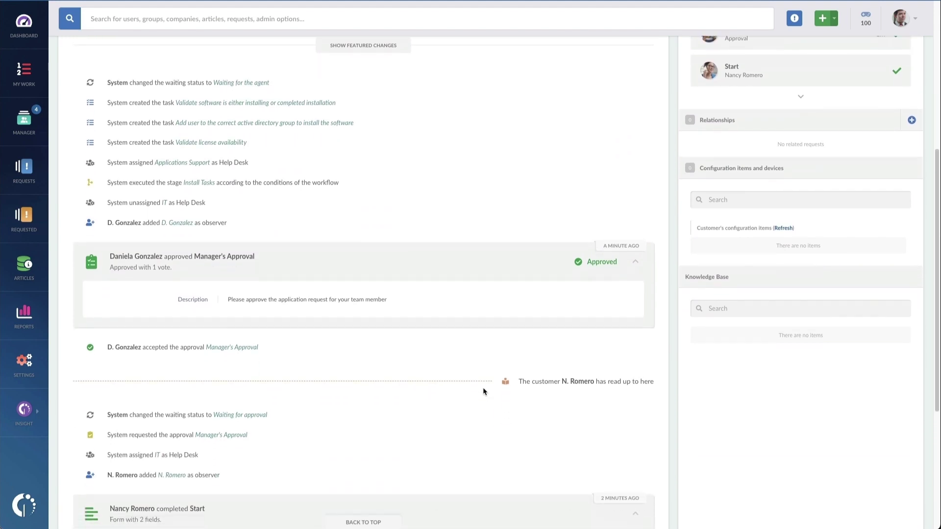
Step: Check the requested applications in the request's submitted form, and expand the Install Tasks checklist
{"action": "scroll", "coordinate": [483, 391], "scroll_direction": "down", "scroll_amount": 2}
{"action": "scroll", "coordinate": [353, 294], "scroll_direction": "down", "scroll_amount": 3}
{"action": "left_click_drag", "start_coordinate": [344, 367], "coordinate": [214, 351]}
{"action": "left_click", "coordinate": [458, 353]}
{"action": "scroll", "coordinate": [458, 346], "scroll_direction": "up", "scroll_amount": 10}
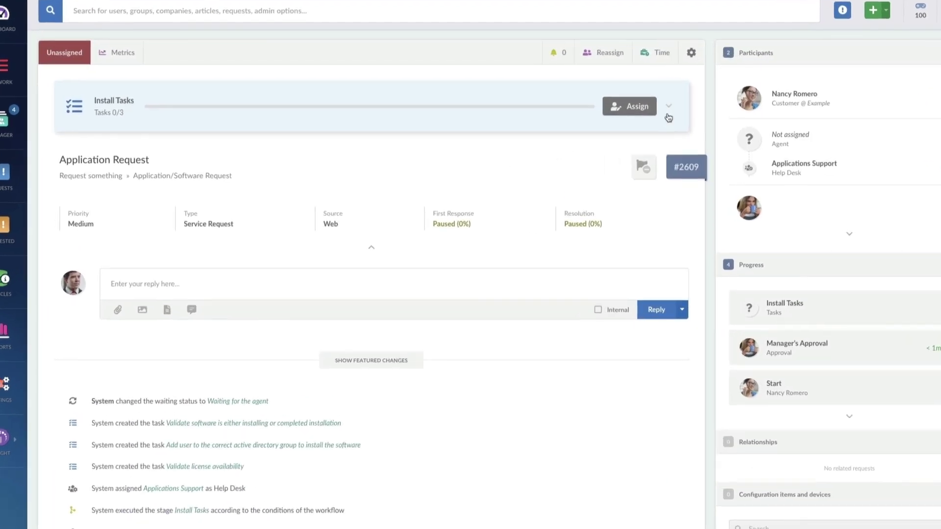
{"action": "left_click", "coordinate": [637, 104]}
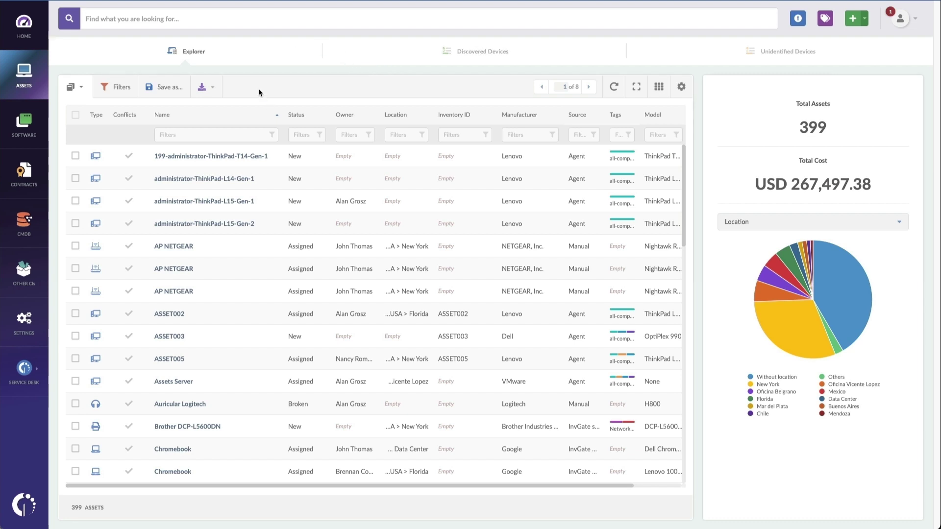
Step: Switch to InvGate Insight, open the Acrobat for teams contract, and check its license availability and whether the requester is among its licensed users
{"action": "left_click", "coordinate": [41, 184]}
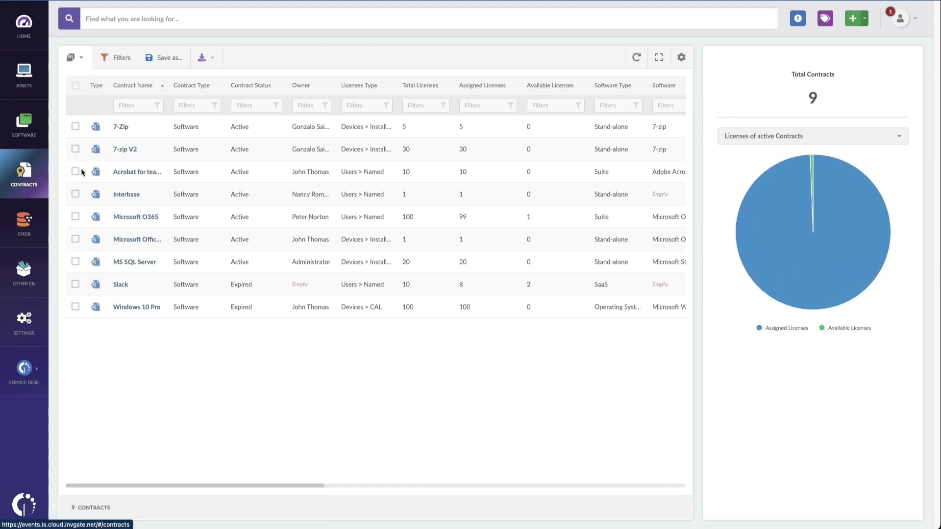
{"action": "left_click", "coordinate": [122, 173]}
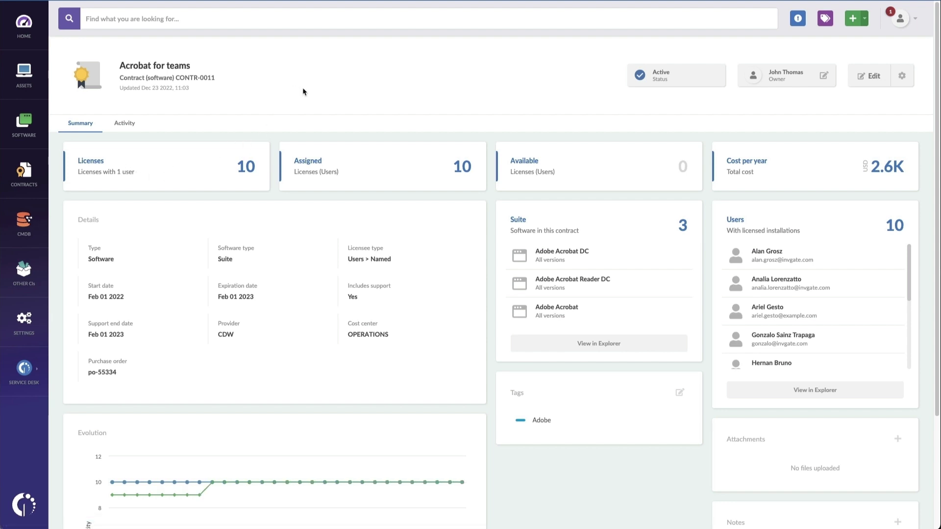
{"action": "scroll", "coordinate": [204, 132], "scroll_direction": "down", "scroll_amount": 1}
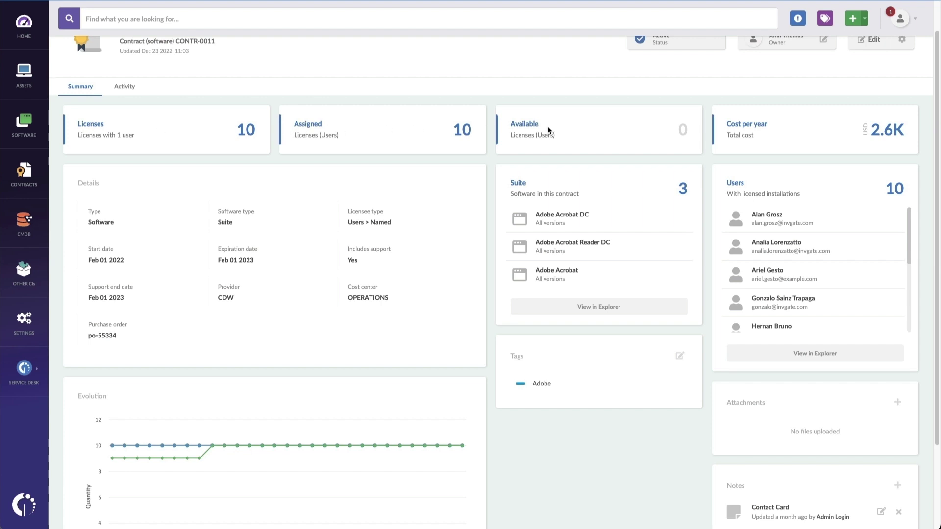
{"action": "scroll", "coordinate": [851, 286], "scroll_direction": "down", "scroll_amount": 5}
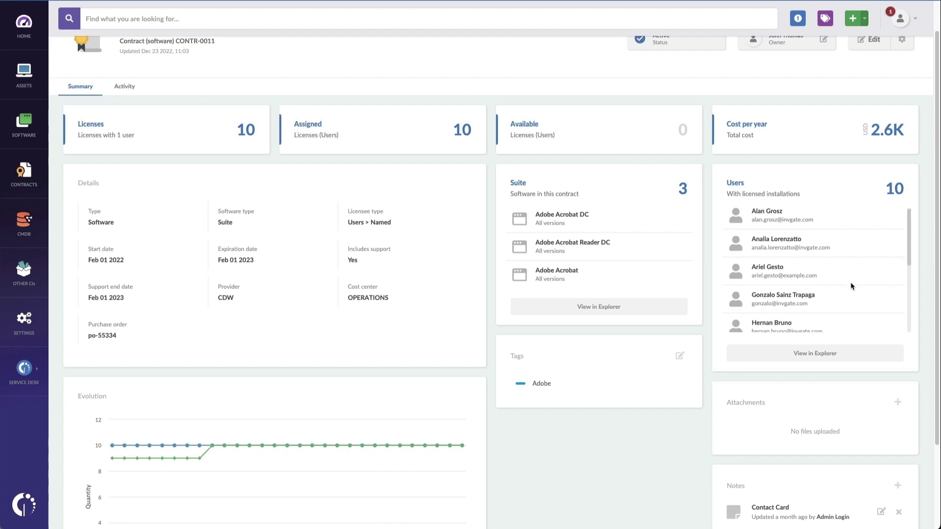
{"action": "scroll", "coordinate": [851, 285], "scroll_direction": "down", "scroll_amount": 1}
{"action": "left_click_drag", "start_coordinate": [754, 317], "coordinate": [715, 319]}
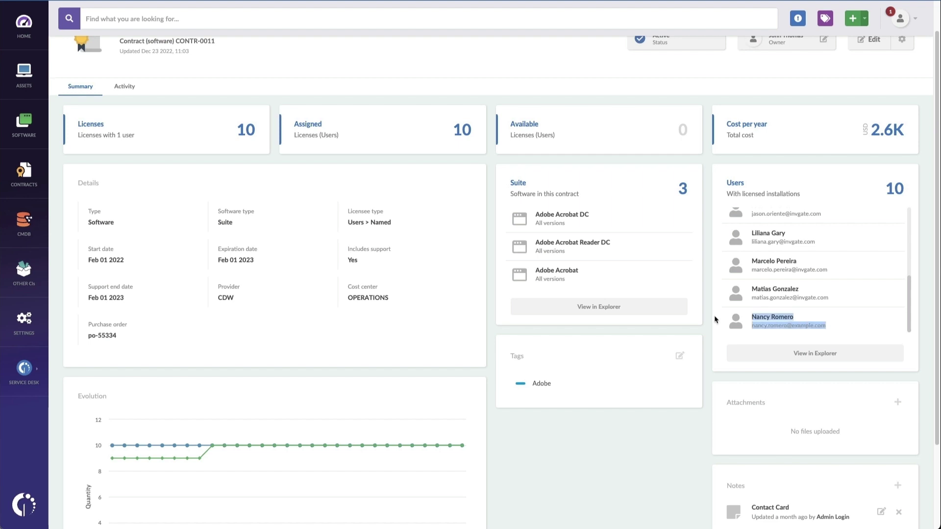
{"action": "scroll", "coordinate": [196, 127], "scroll_direction": "up", "scroll_amount": 1}
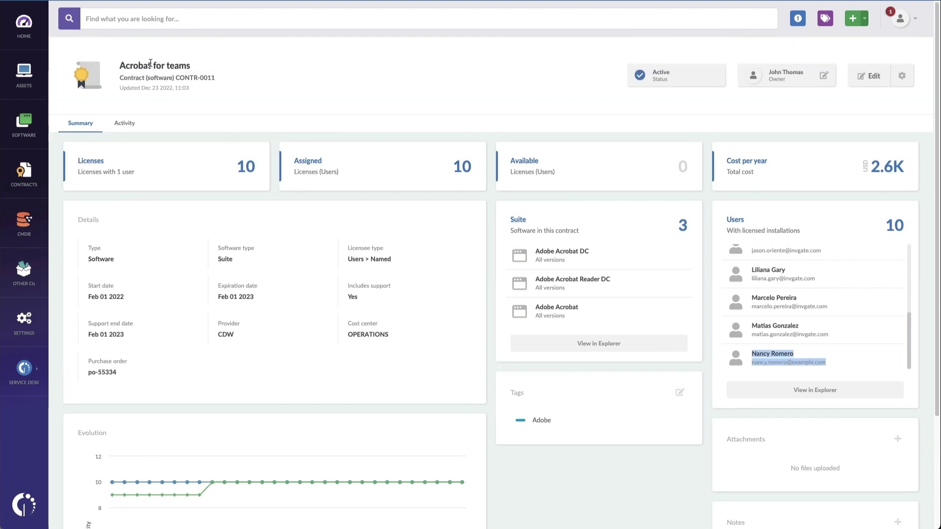
{"action": "left_click", "coordinate": [540, 78]}
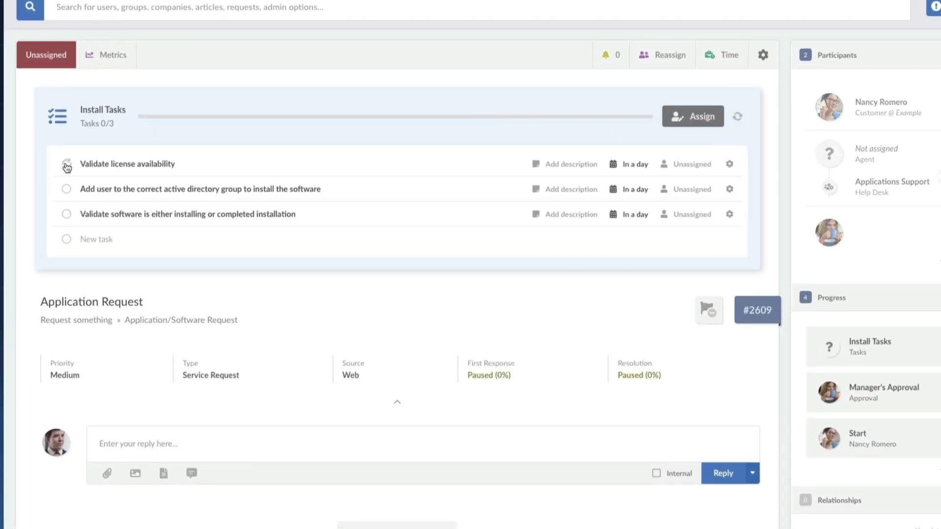
Step: Back in the service desk request, complete all three install tasks, confirming the move to the next stage, and review the full activity history
{"action": "left_click", "coordinate": [66, 165]}
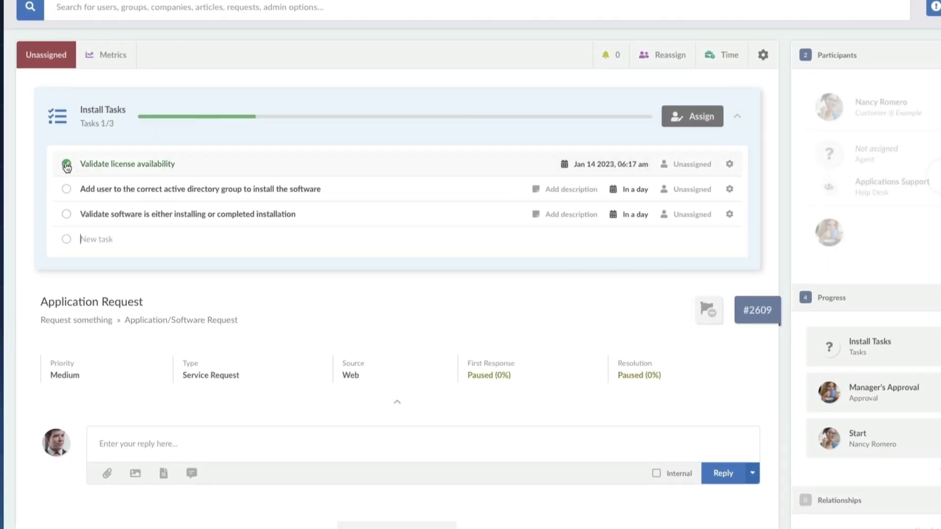
{"action": "left_click", "coordinate": [67, 190]}
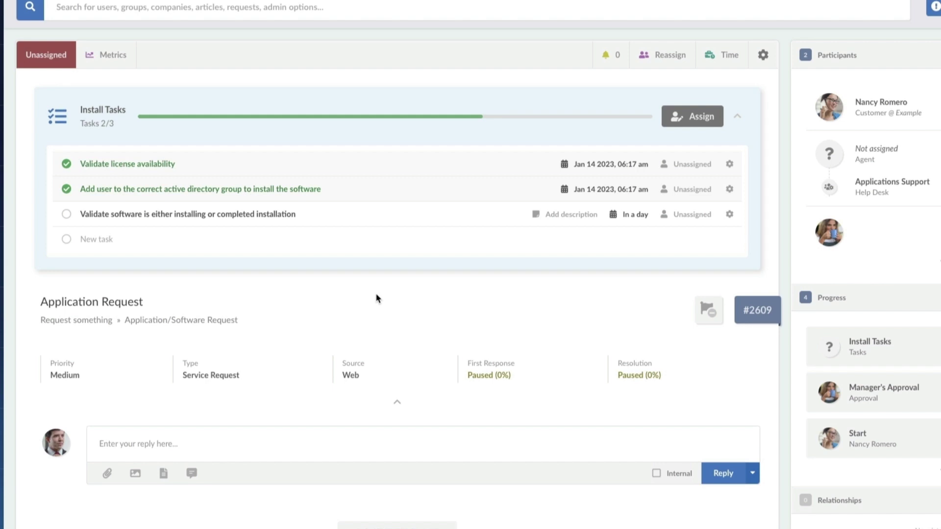
{"action": "left_click", "coordinate": [66, 214]}
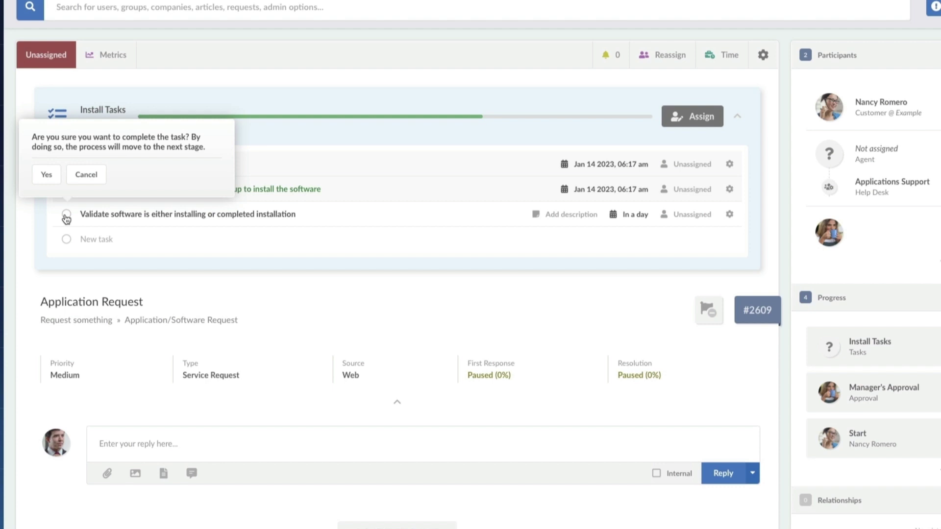
{"action": "left_click", "coordinate": [47, 177]}
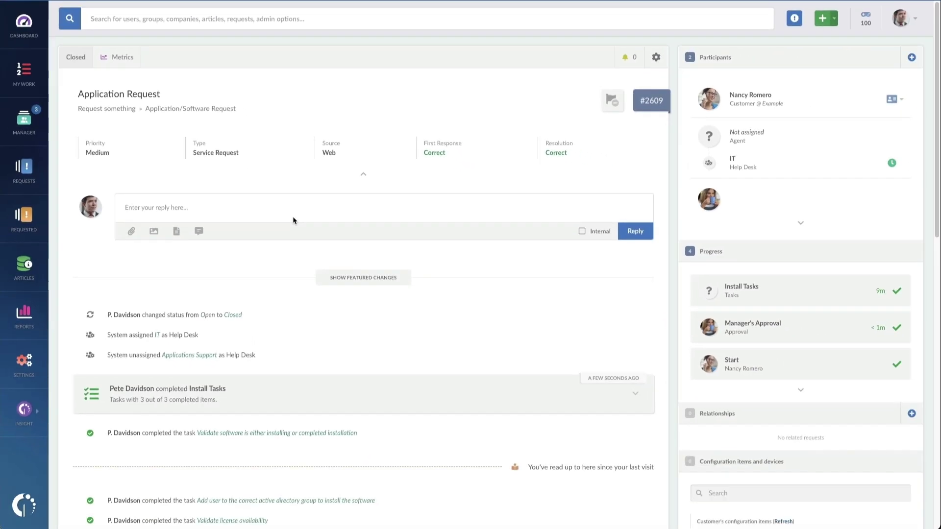
{"action": "scroll", "coordinate": [430, 331], "scroll_direction": "down", "scroll_amount": 1}
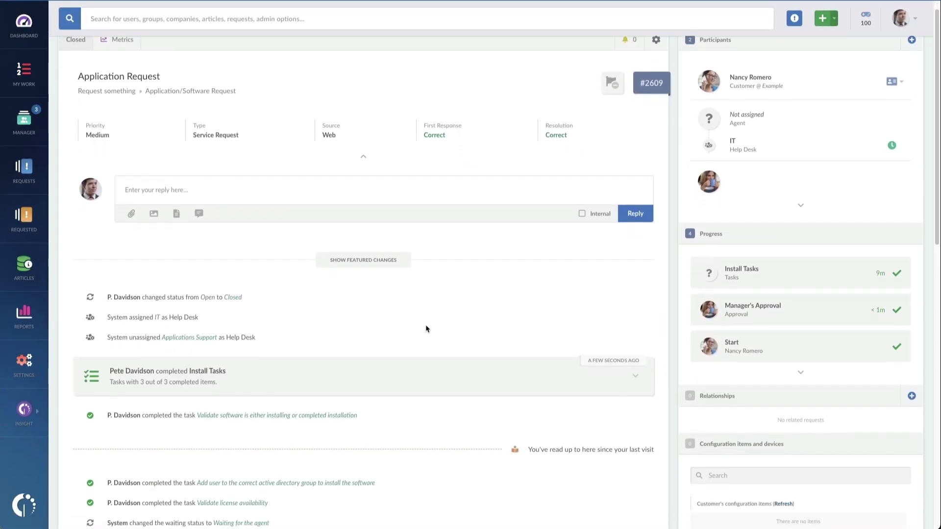
{"action": "scroll", "coordinate": [431, 331], "scroll_direction": "down", "scroll_amount": 5}
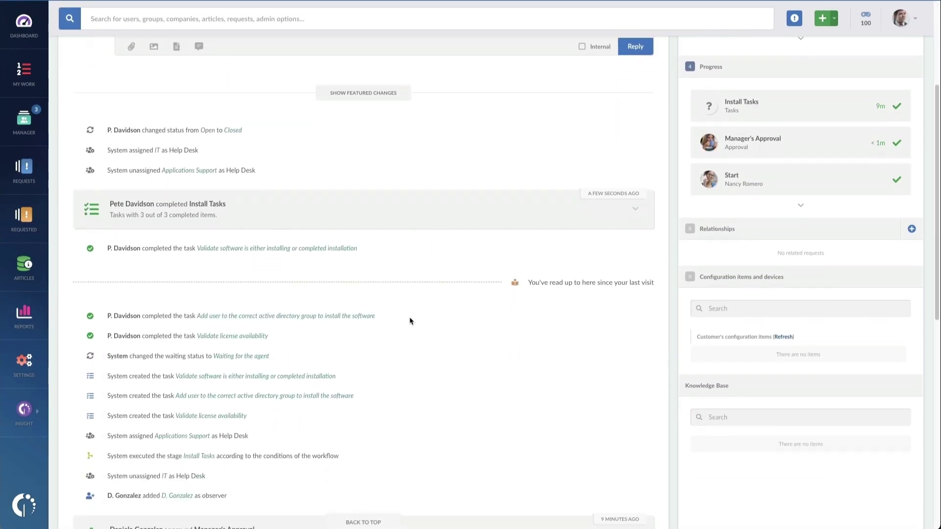
{"action": "scroll", "coordinate": [410, 317], "scroll_direction": "down", "scroll_amount": 10}
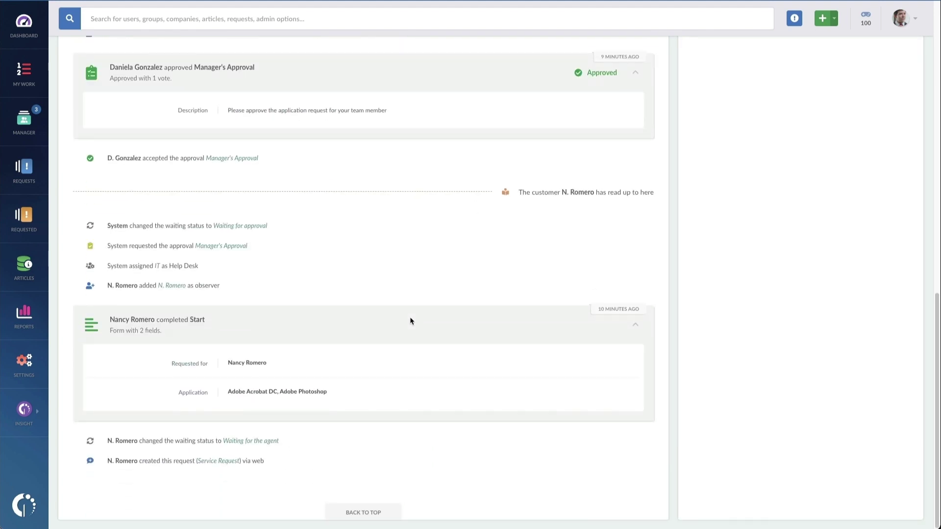
{"action": "scroll", "coordinate": [410, 317], "scroll_direction": "up", "scroll_amount": 15}
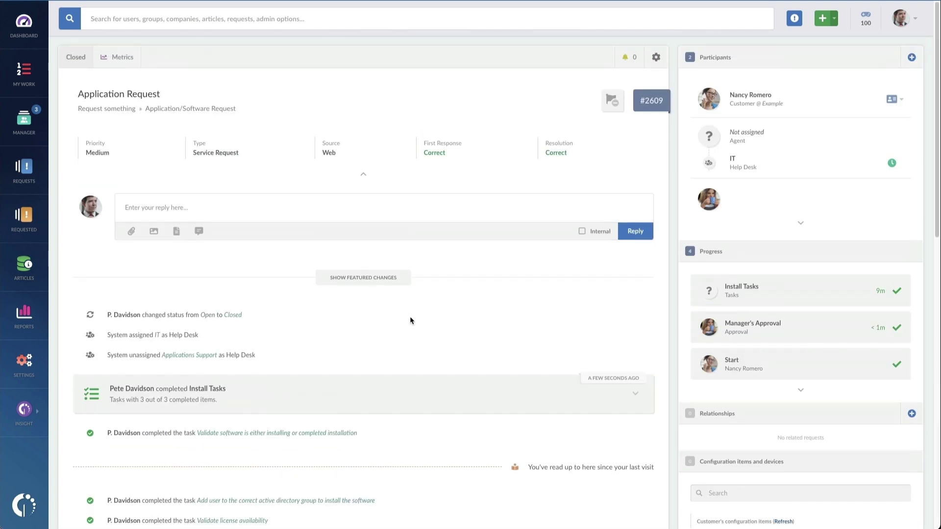
Step: Reply to the customer on the Application Request with the predefined response "This request has been completed. Thank you!" and check the posted message
{"action": "left_click", "coordinate": [247, 210]}
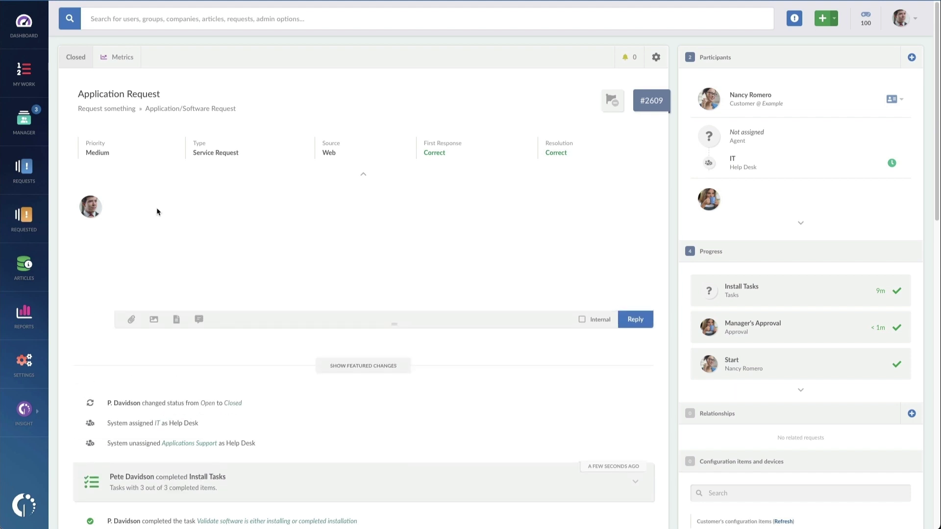
{"action": "left_click", "coordinate": [198, 321]}
{"action": "left_click", "coordinate": [168, 236]}
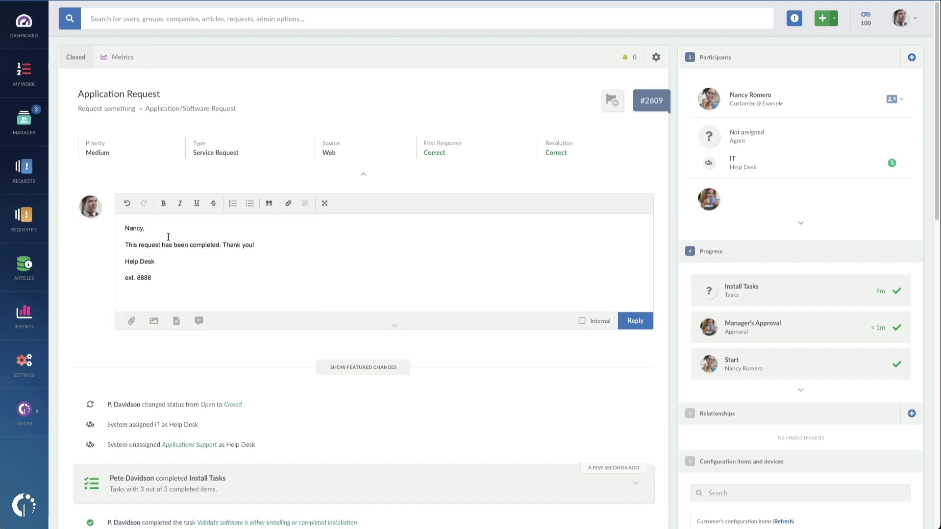
{"action": "left_click_drag", "start_coordinate": [126, 229], "coordinate": [264, 244]}
{"action": "left_click", "coordinate": [269, 246]}
{"action": "left_click", "coordinate": [635, 321]}
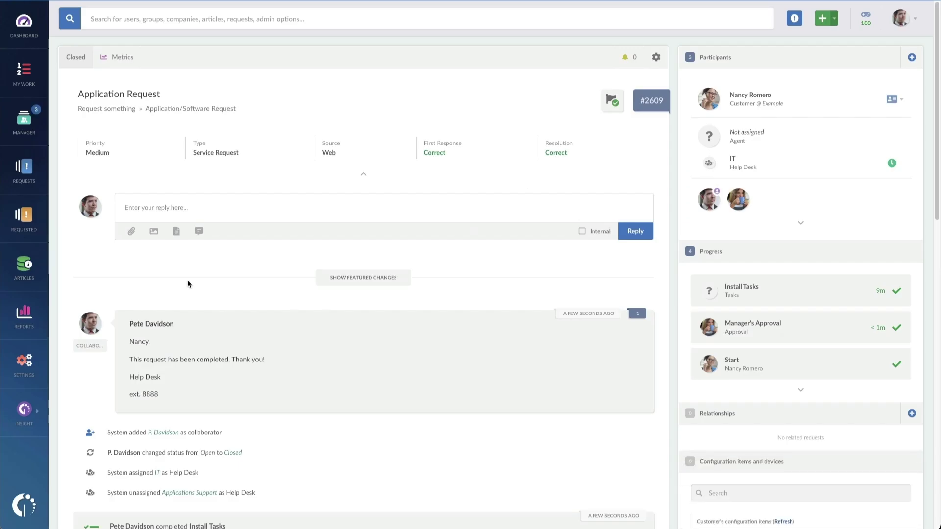
{"action": "left_click_drag", "start_coordinate": [130, 324], "coordinate": [222, 321]}
{"action": "left_click", "coordinate": [196, 274]}
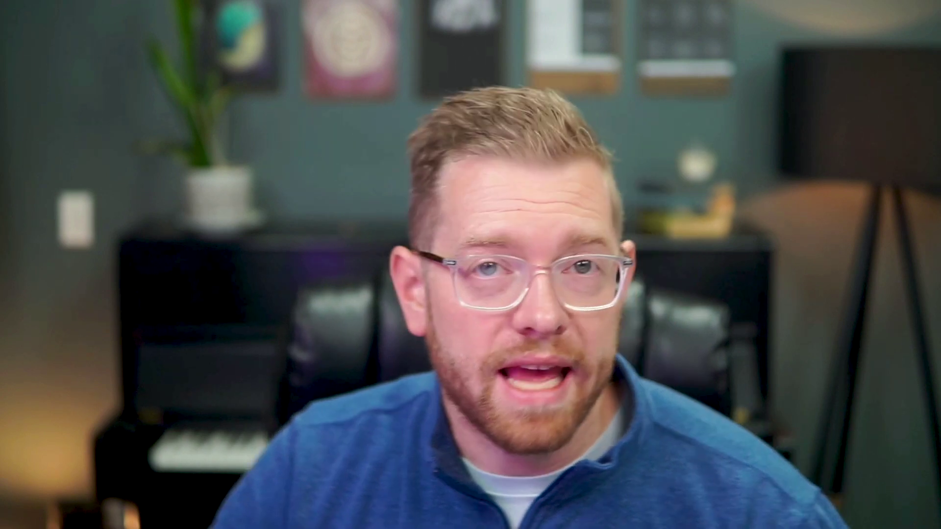